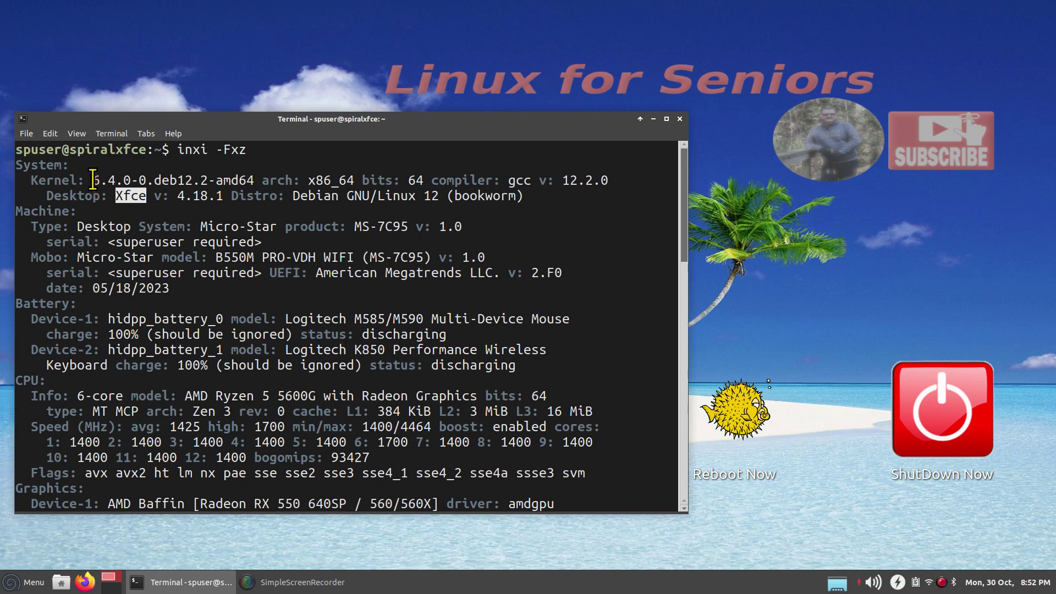
- Review the kernel version, distribution and screen resolution in the inxi output, and close the terminal
drag(92, 180, 130, 180)
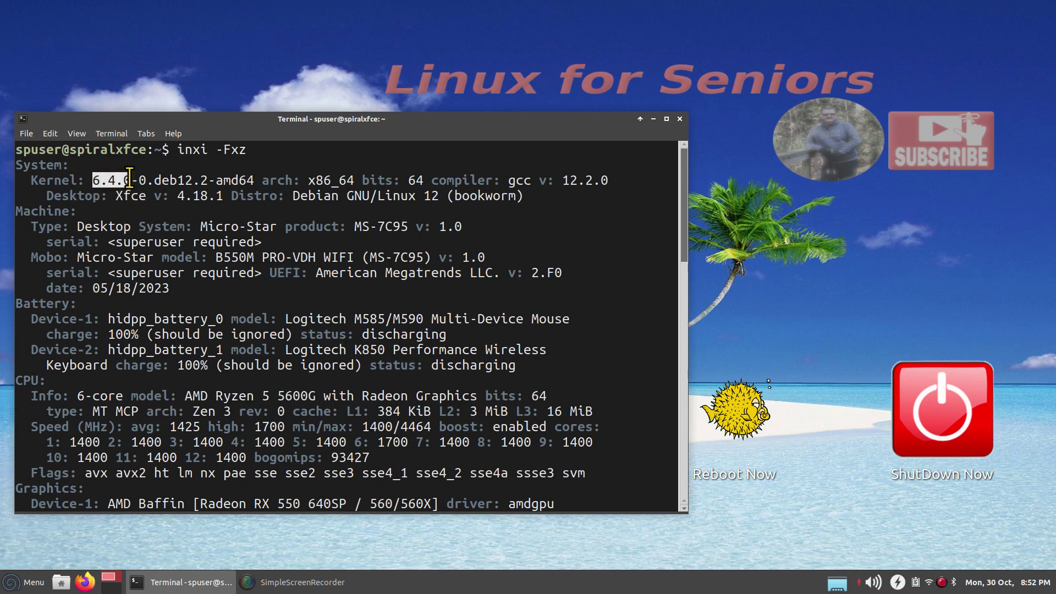
click(295, 197)
drag(295, 196, 542, 197)
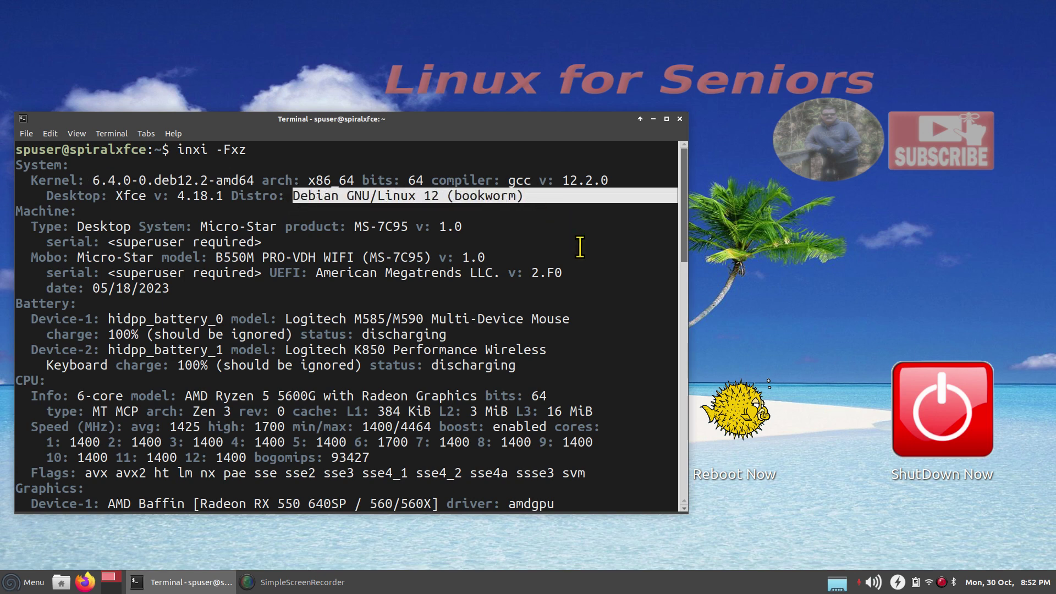
scroll(542, 332, down, 3)
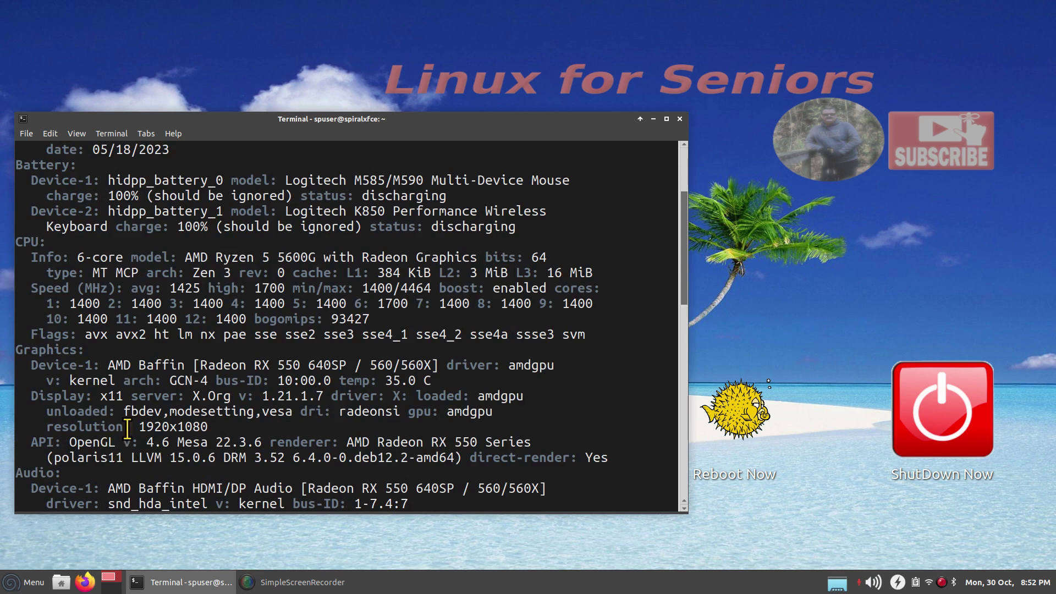
drag(137, 428, 229, 432)
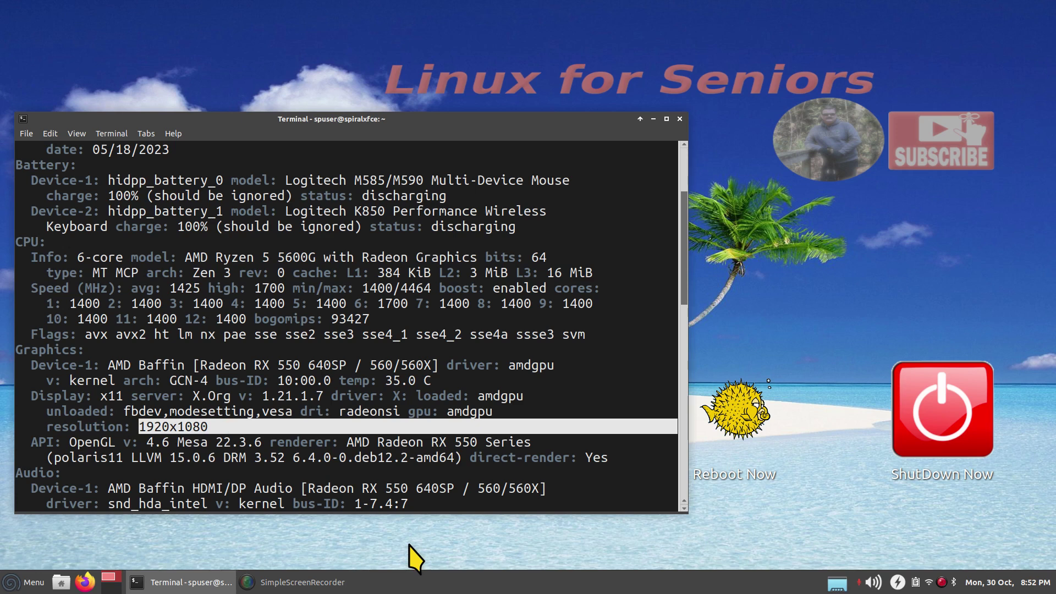
key(alt+F4)
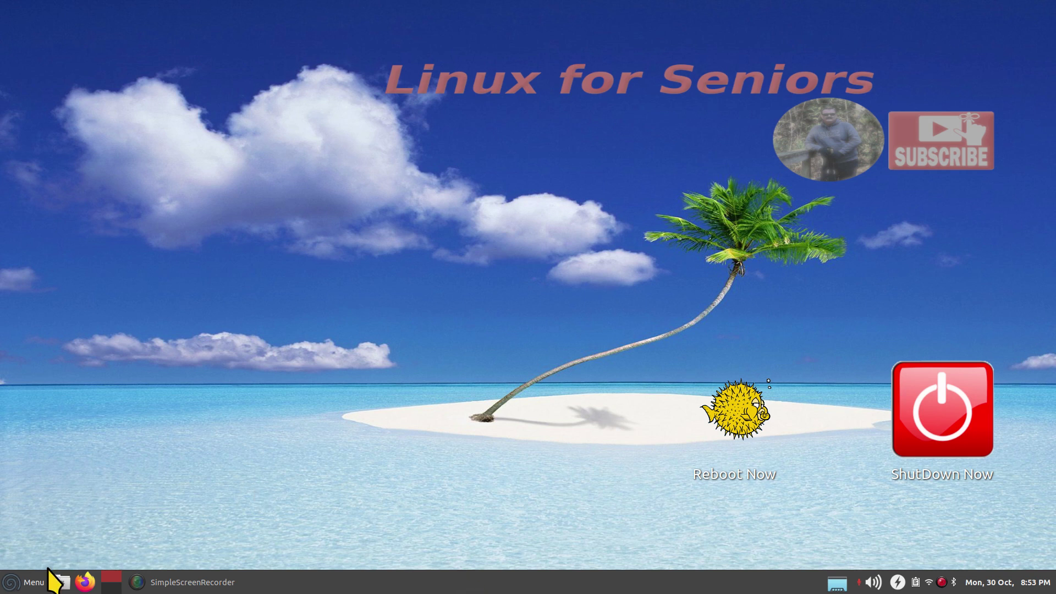
- Inspect the application menu and its log-out dialog for the restart and shut down options, cancelling the dialog
click(30, 582)
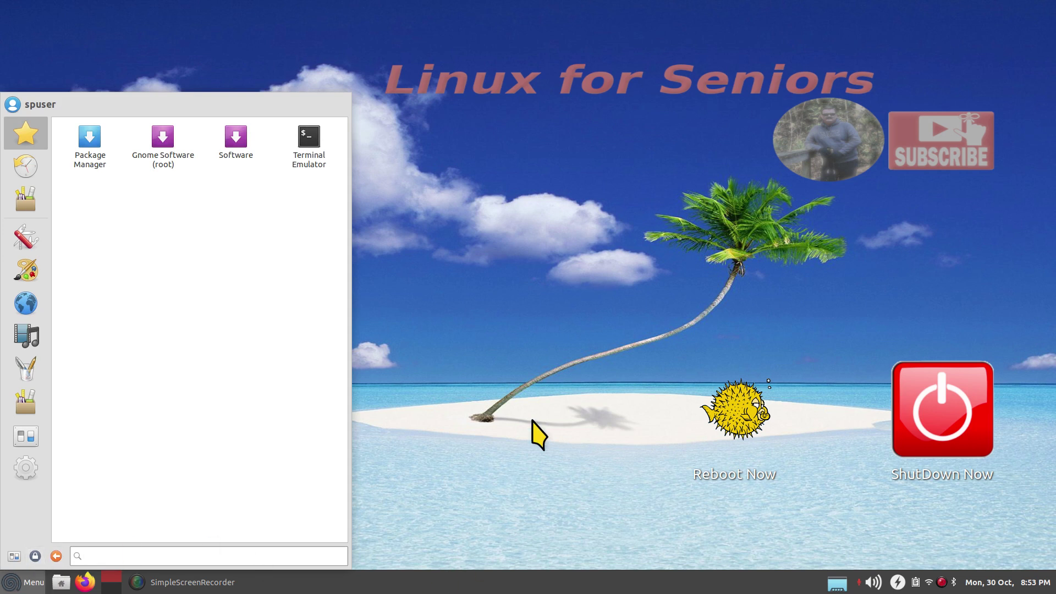
click(483, 306)
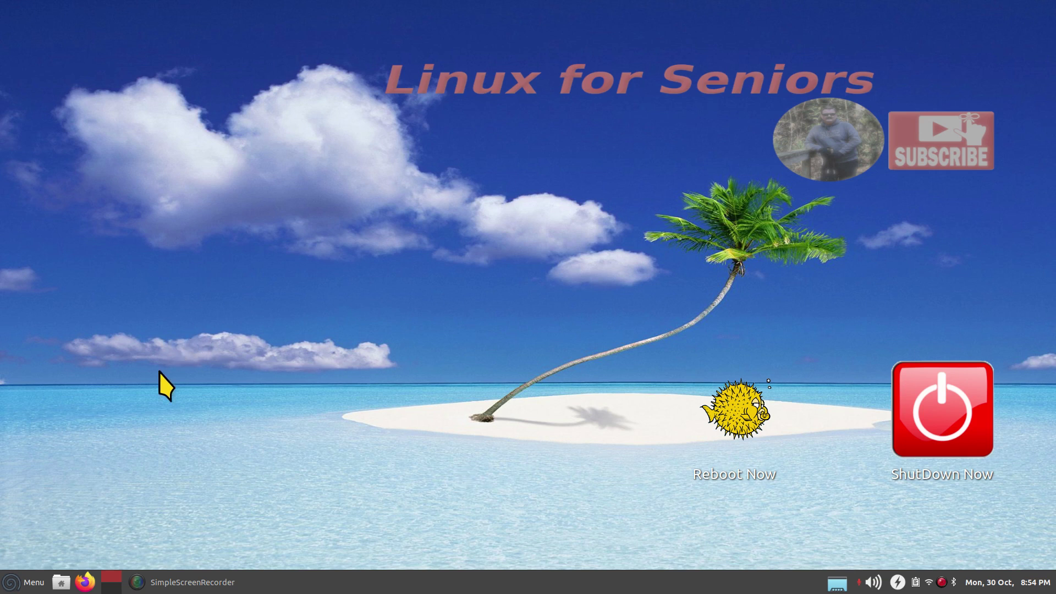
click(18, 584)
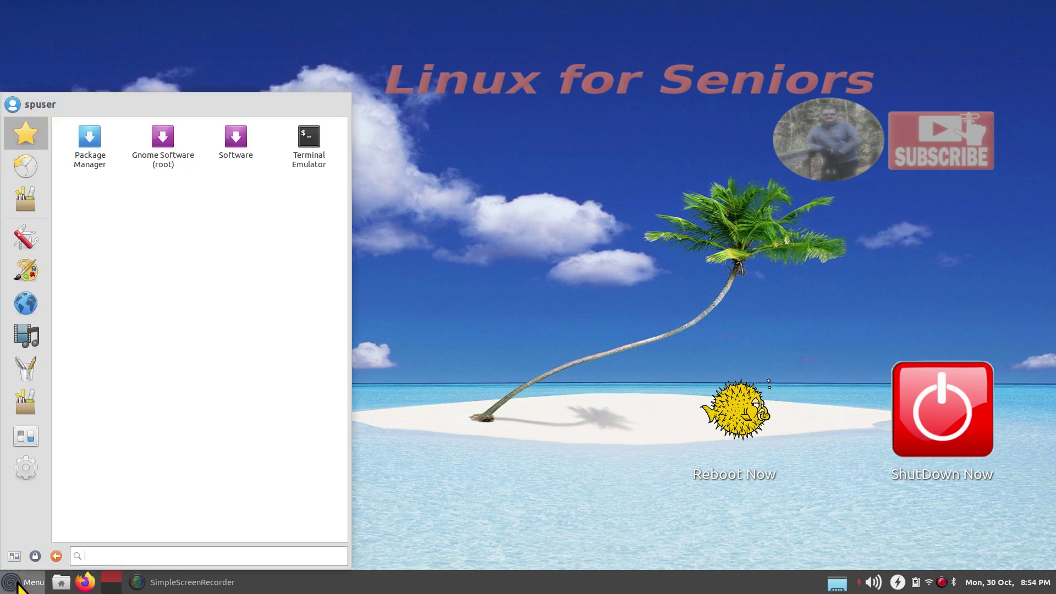
click(56, 556)
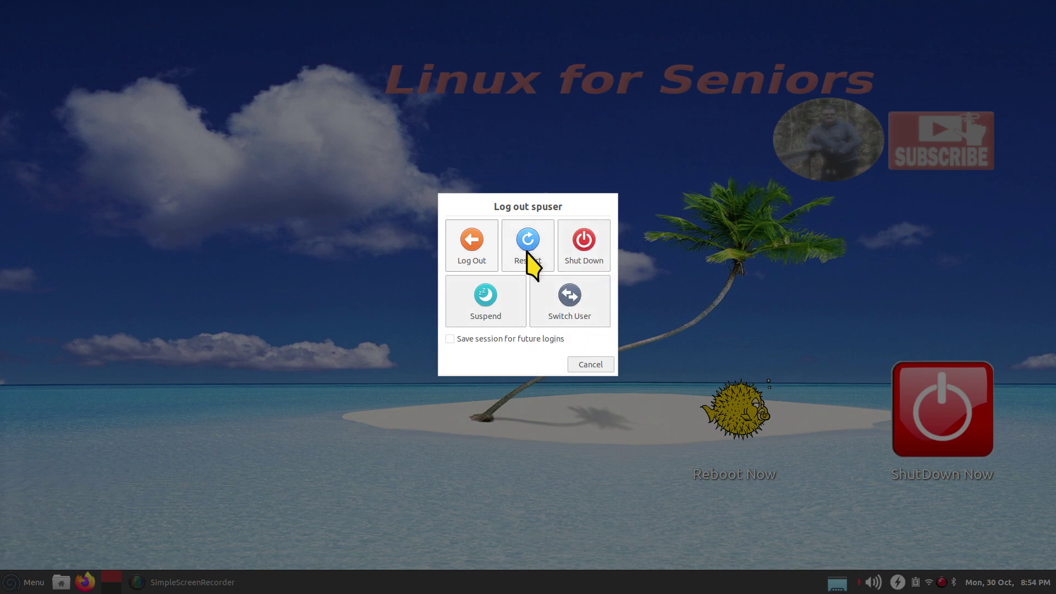
click(591, 365)
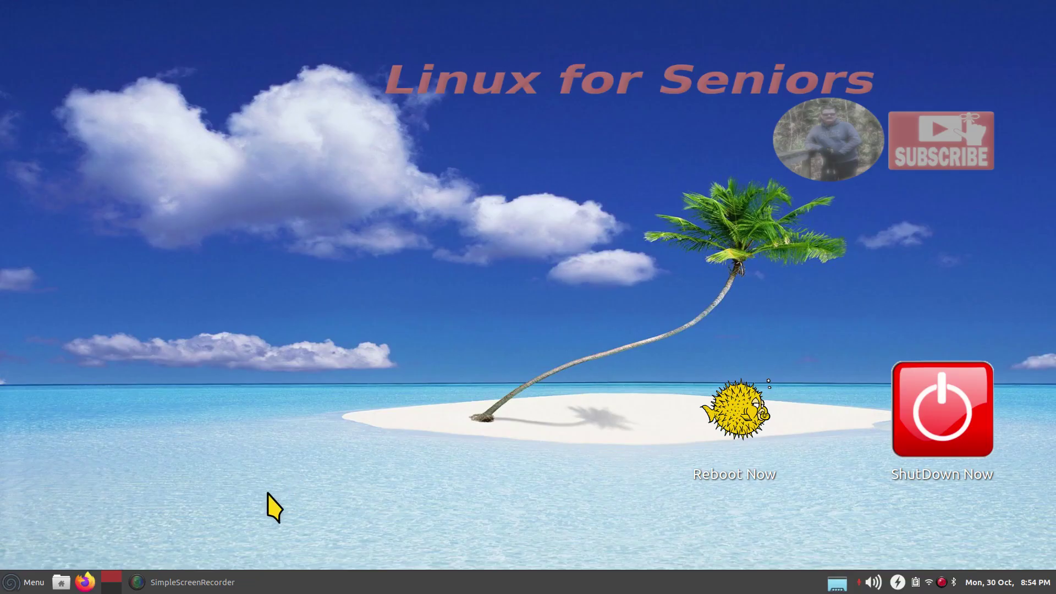
- Enable the Restart and Shut Down commands in the Whisker Menu properties, keeping the settings window open and out of the way
right_click(11, 587)
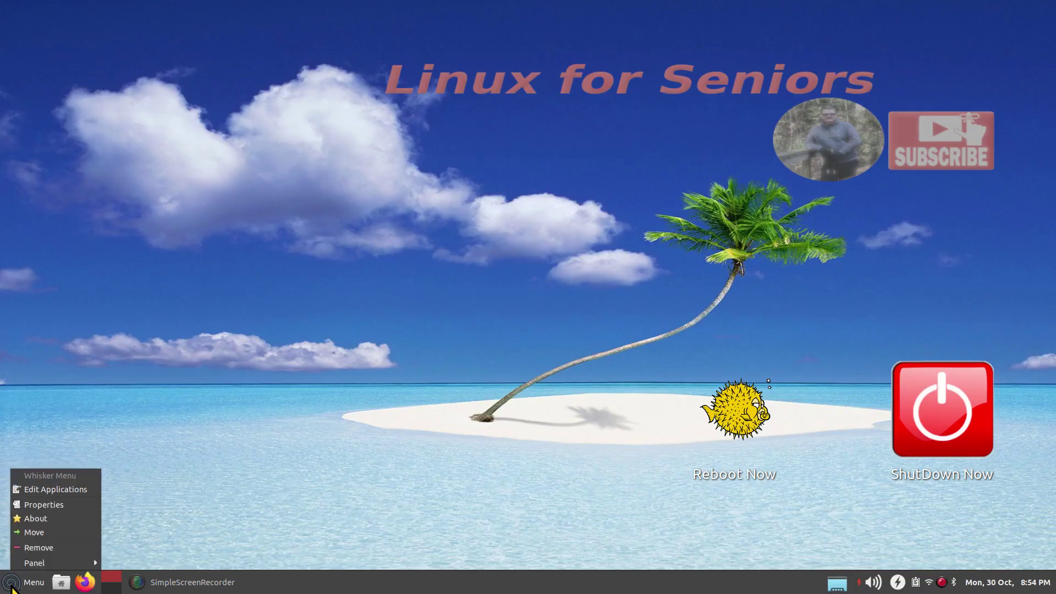
click(43, 504)
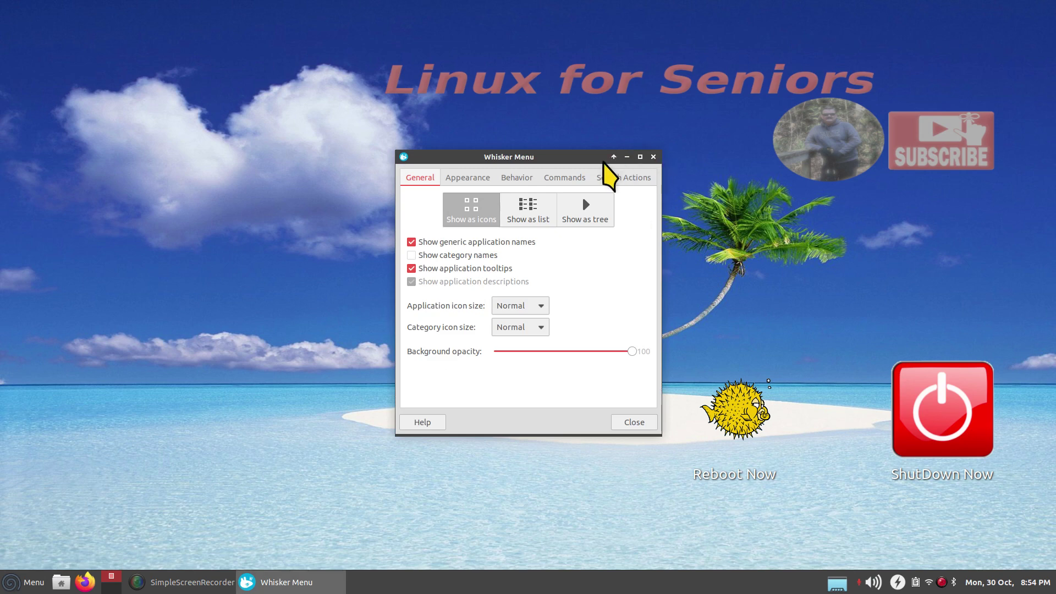
click(563, 177)
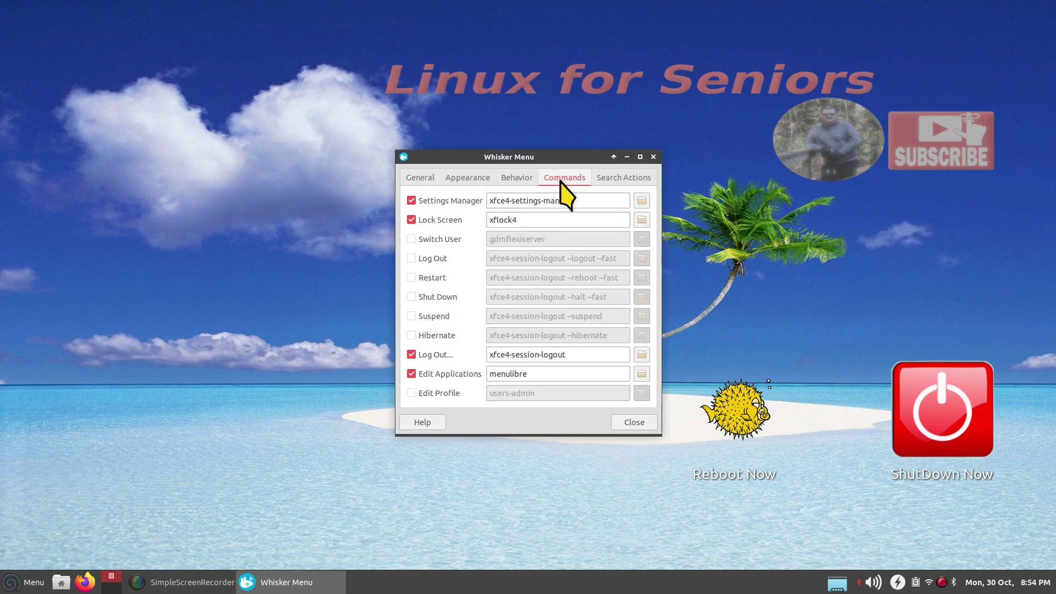
click(411, 278)
click(411, 296)
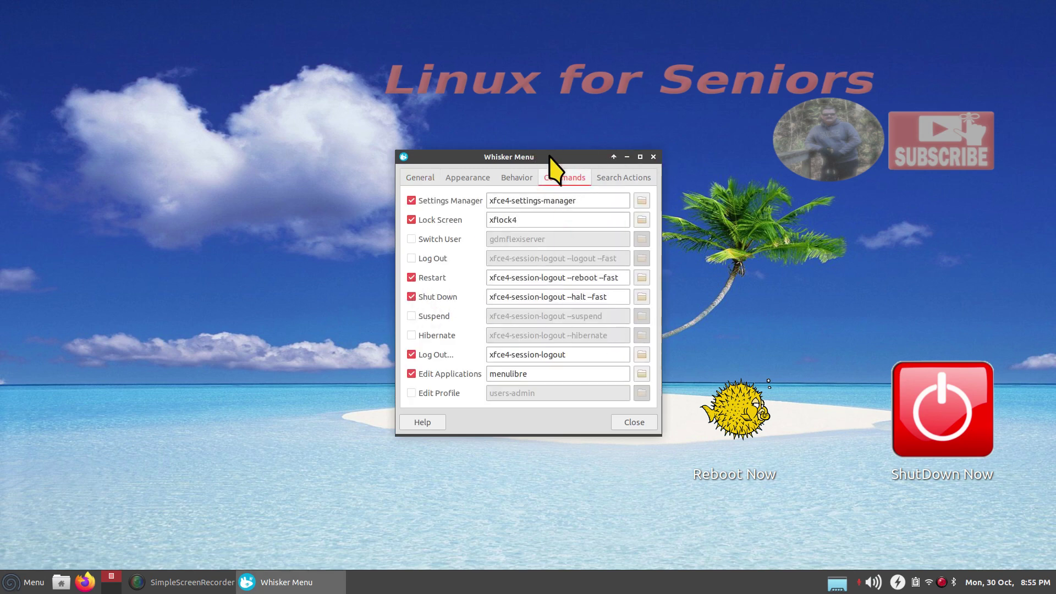
drag(548, 156, 278, 62)
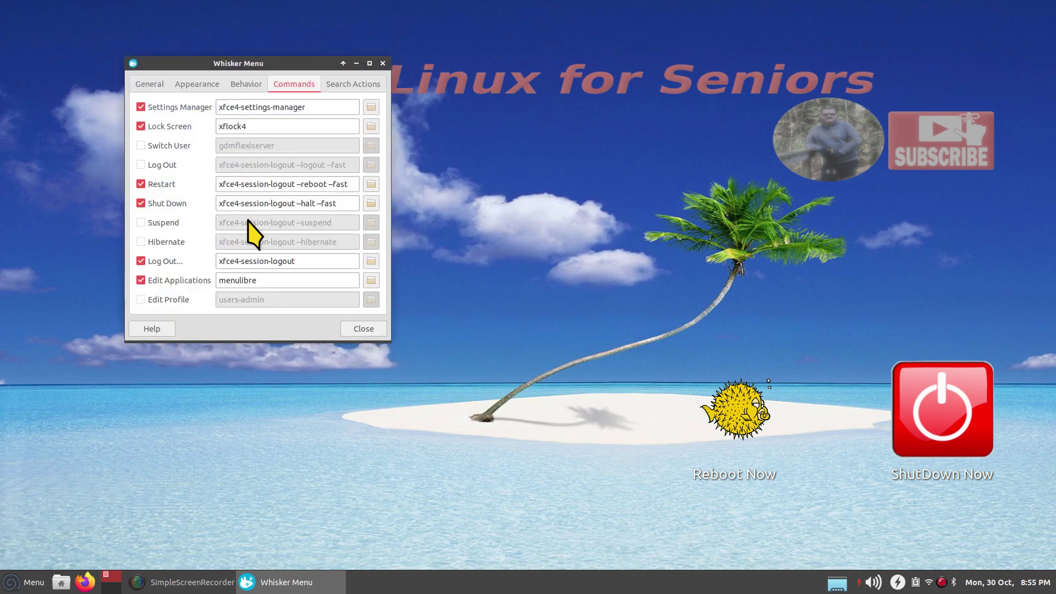
- Test the Shut Down and Restart commands from the application menu, cancelling each confirmation
click(14, 584)
click(81, 560)
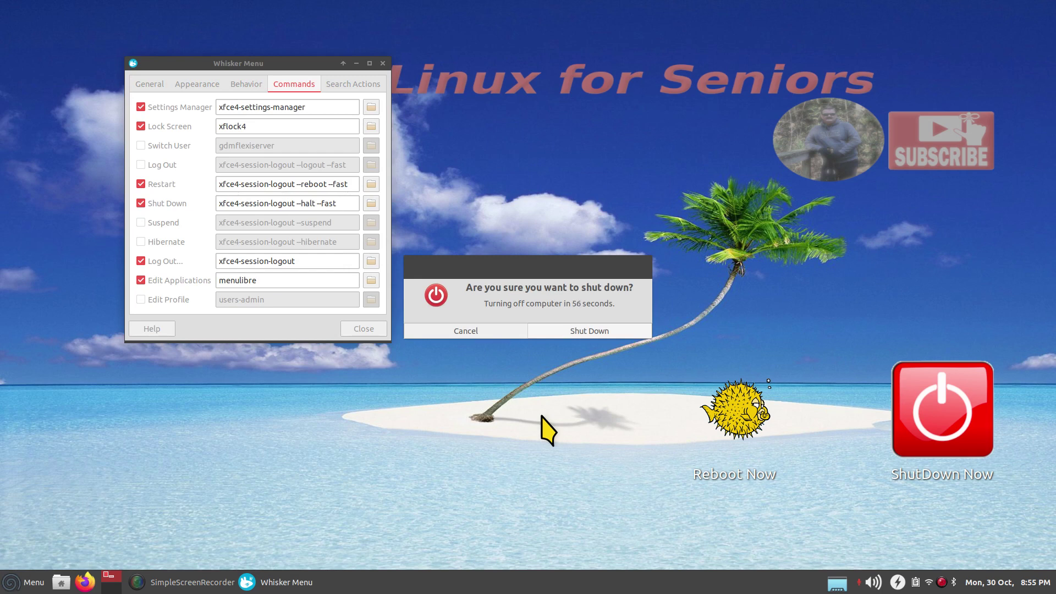
click(440, 336)
click(25, 581)
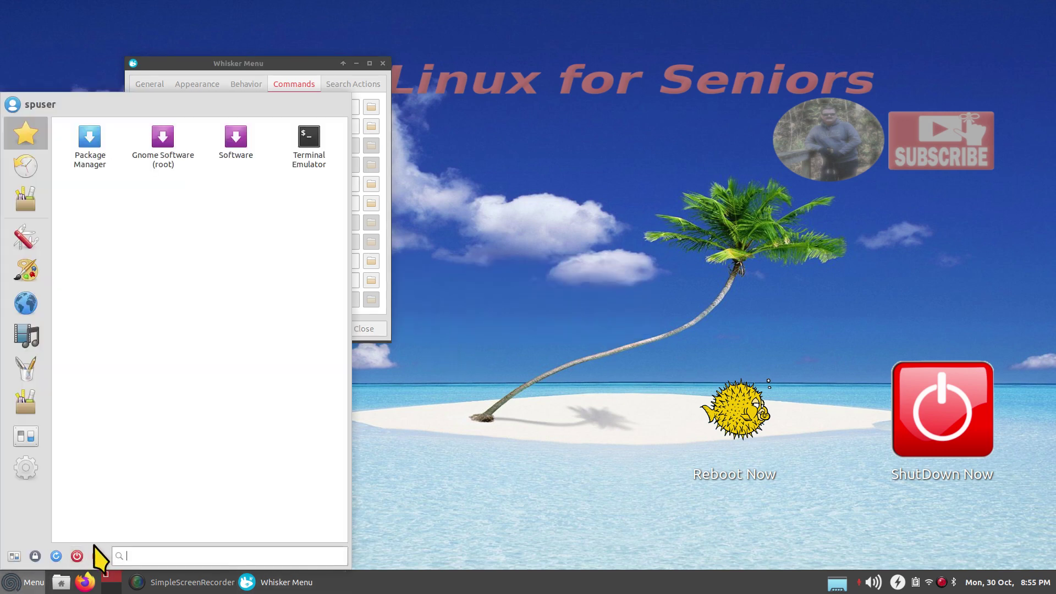
click(56, 556)
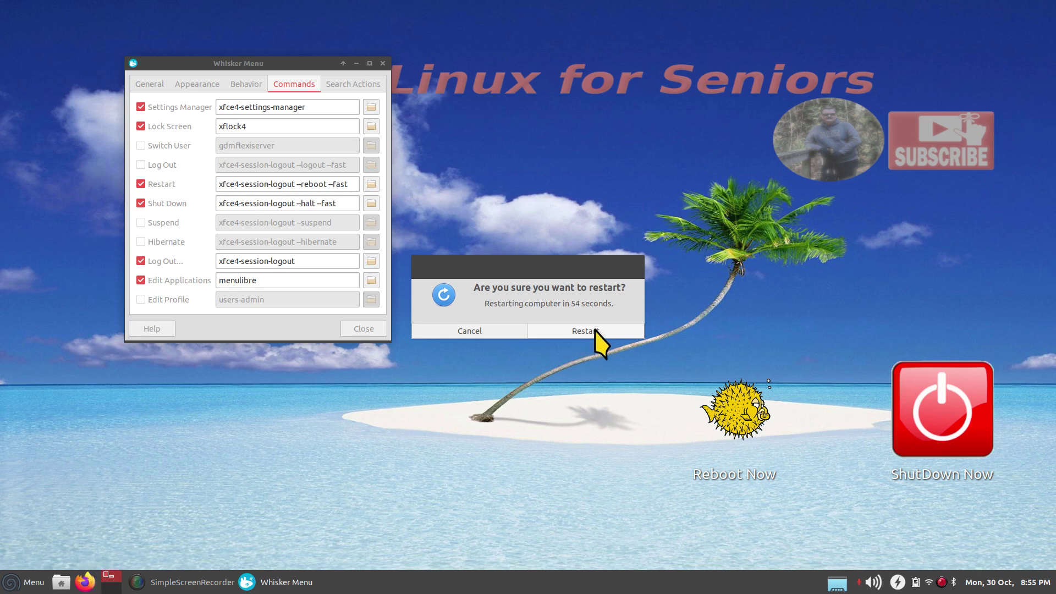
click(478, 331)
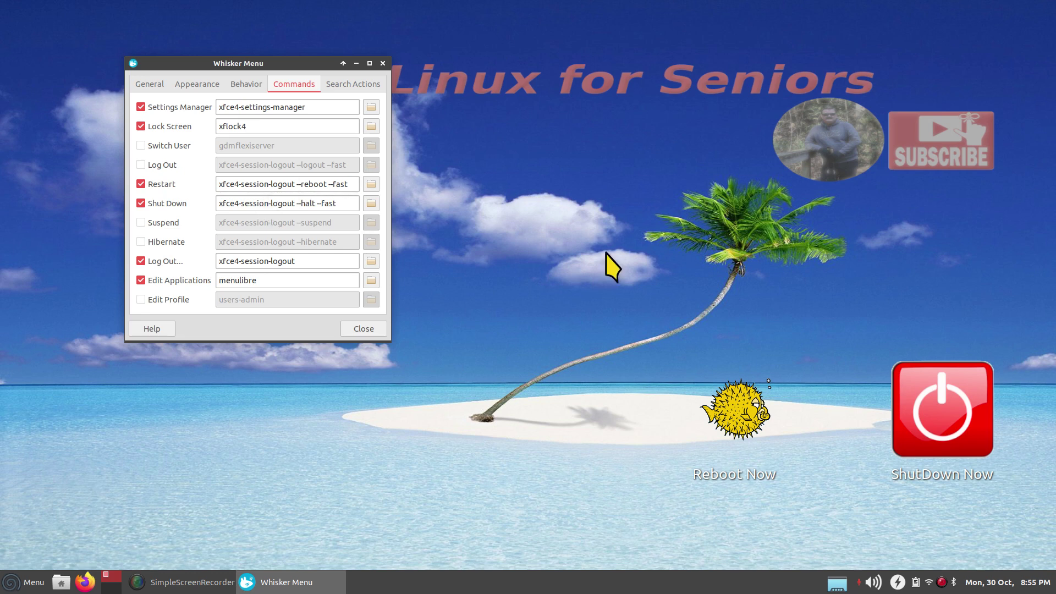
- Delete the Reboot Now and ShutDown Now launchers from the desktop and reposition the Whisker Menu settings window
drag(553, 380, 1032, 486)
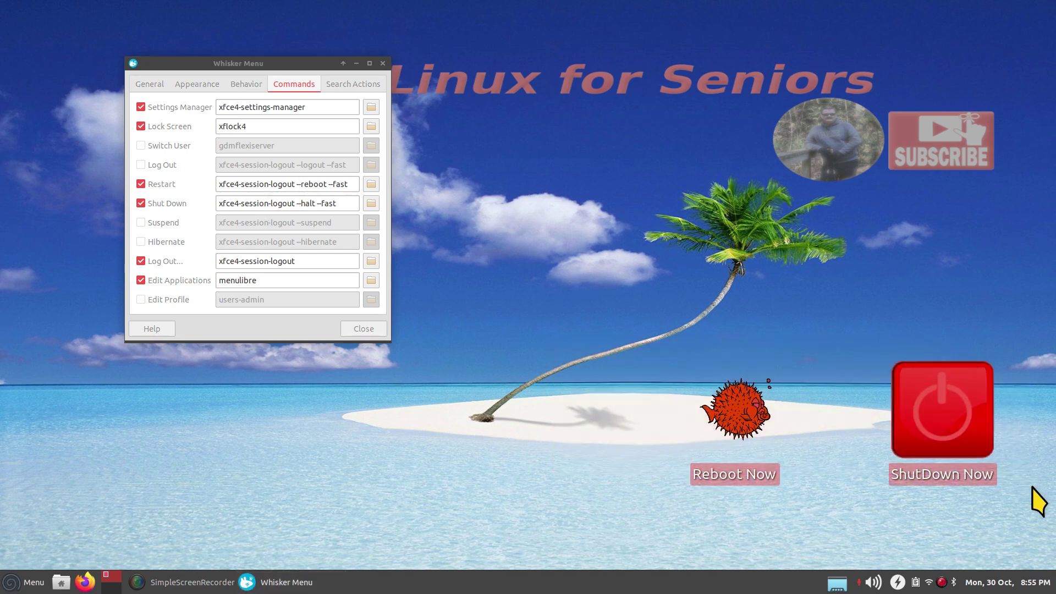
key(Delete)
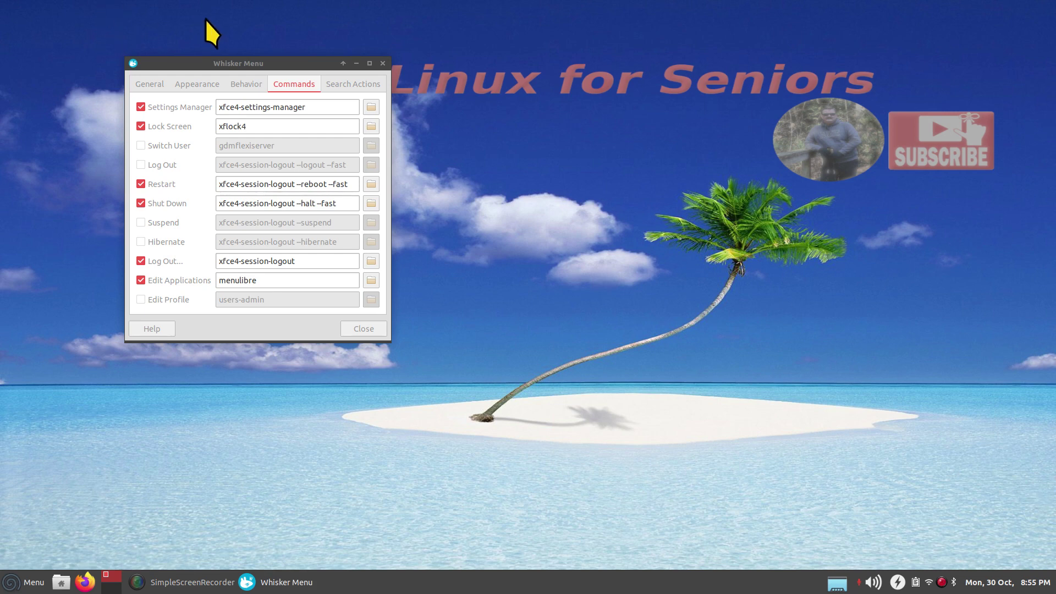
drag(239, 64, 181, 88)
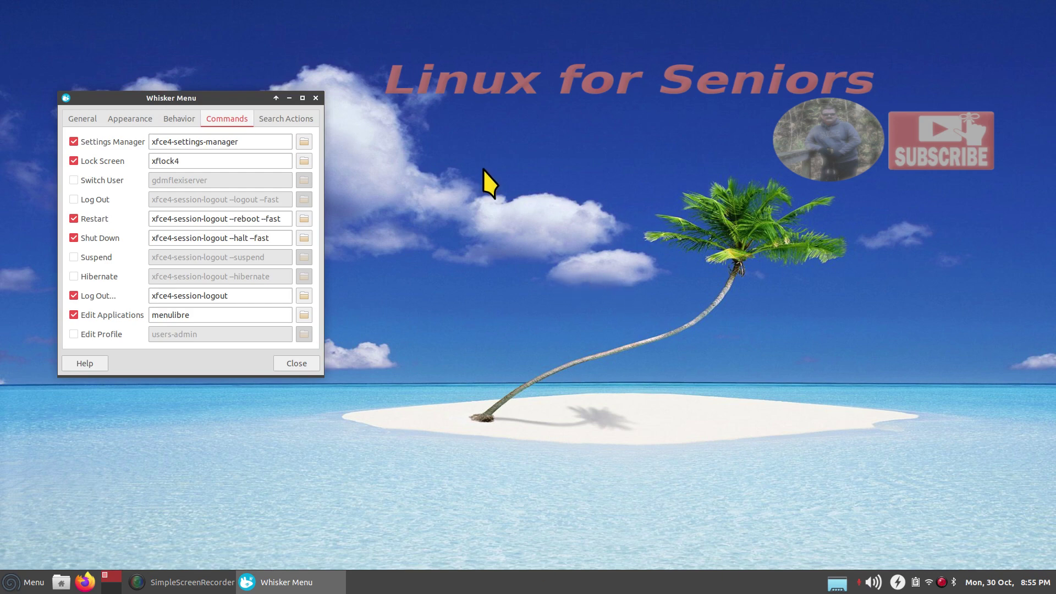
- Examine the icon size and single-click activation options in the desktop icon settings, and close the settings without changes
right_click(456, 114)
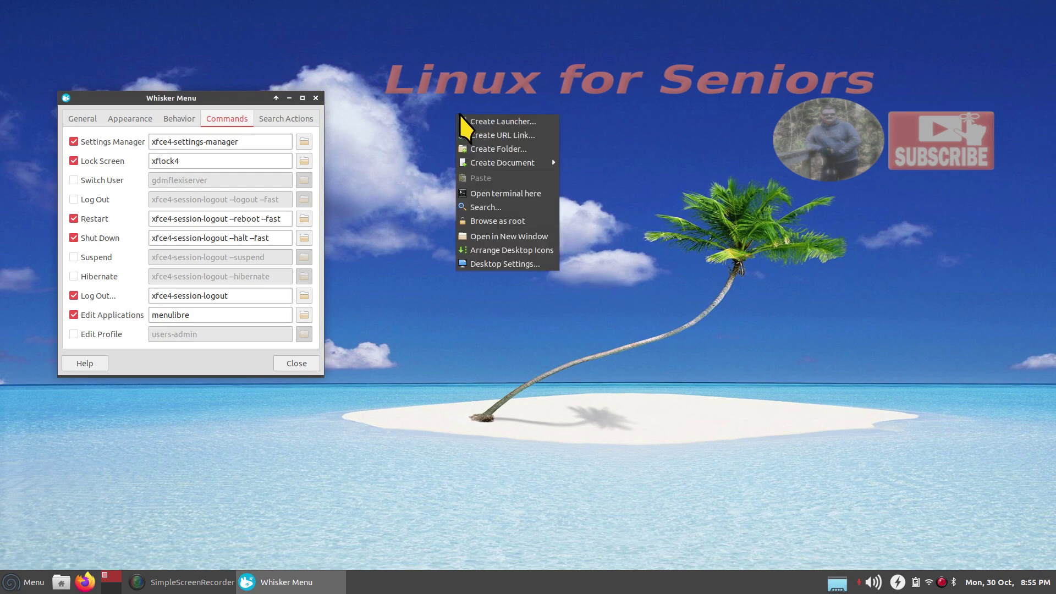
click(520, 265)
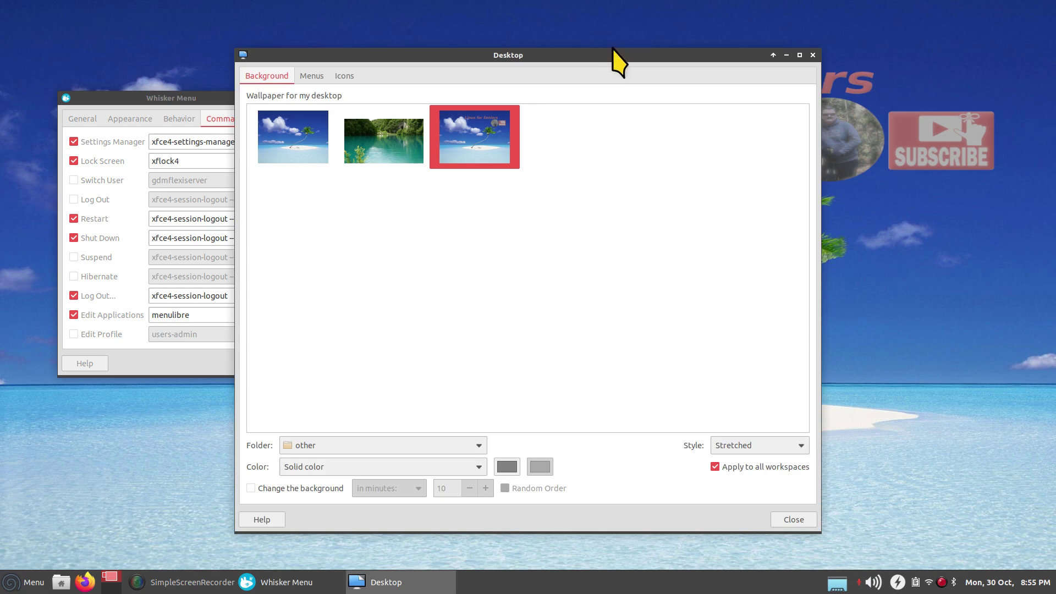
drag(614, 55, 788, 46)
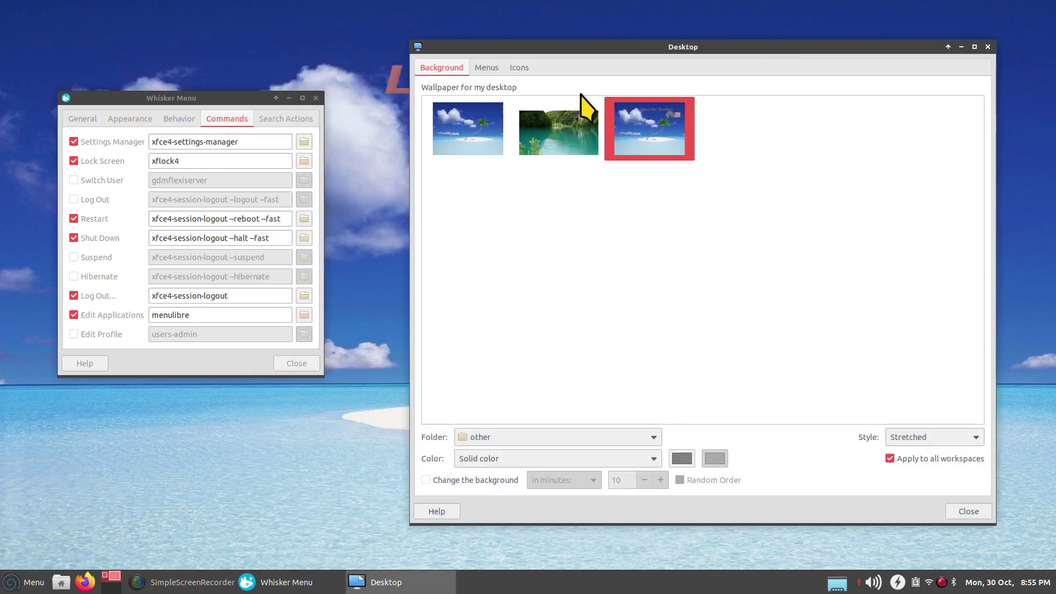
click(520, 68)
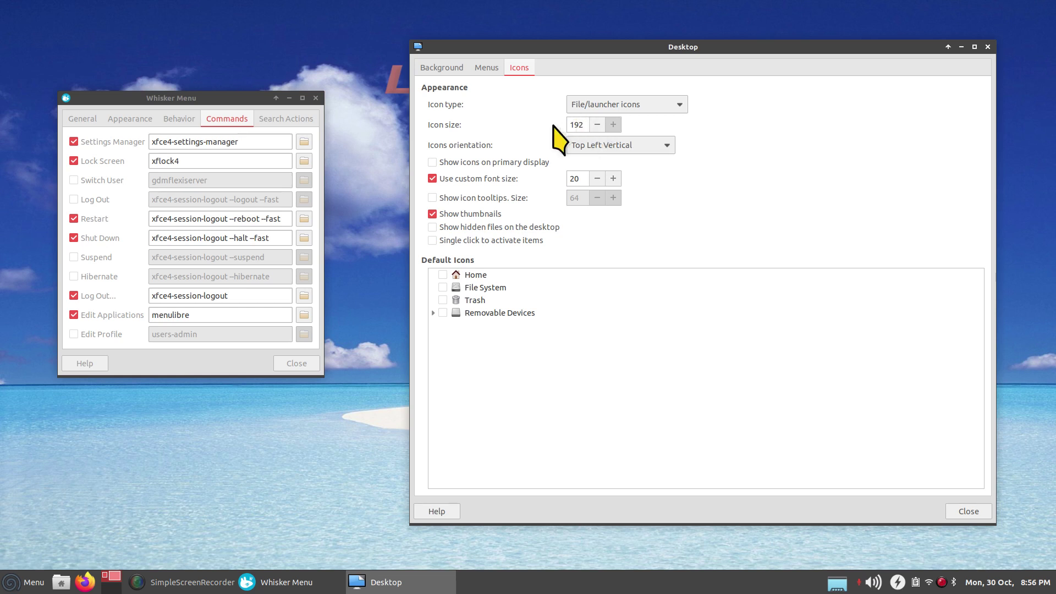
drag(582, 125, 566, 124)
click(433, 240)
click(433, 241)
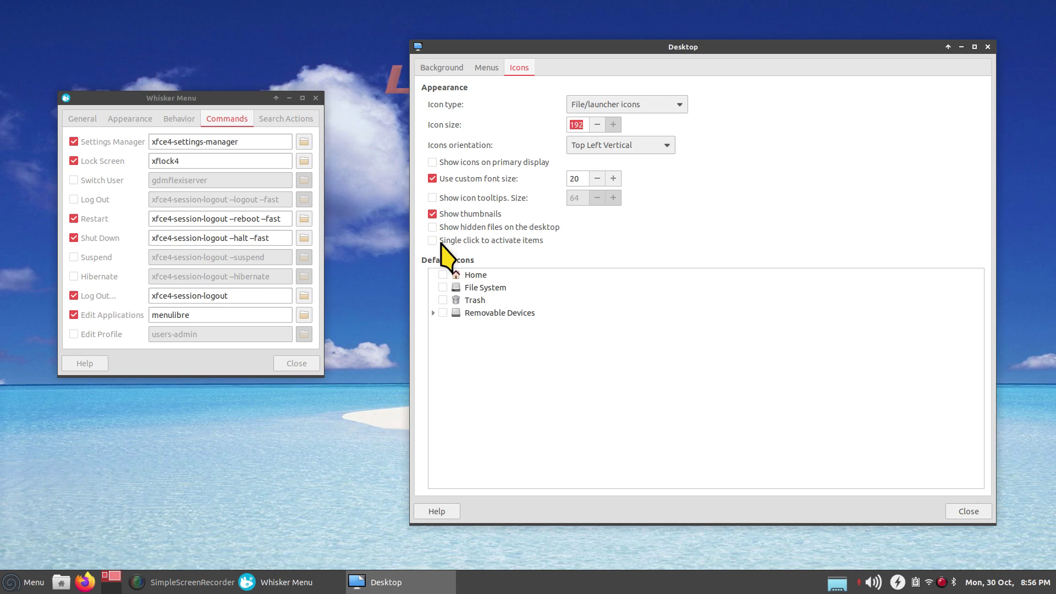
click(988, 47)
- Start a new desktop launcher and copy the Whisker Menu's Shut Down command, xfce4-session-logout --halt --fast, into its command
right_click(486, 170)
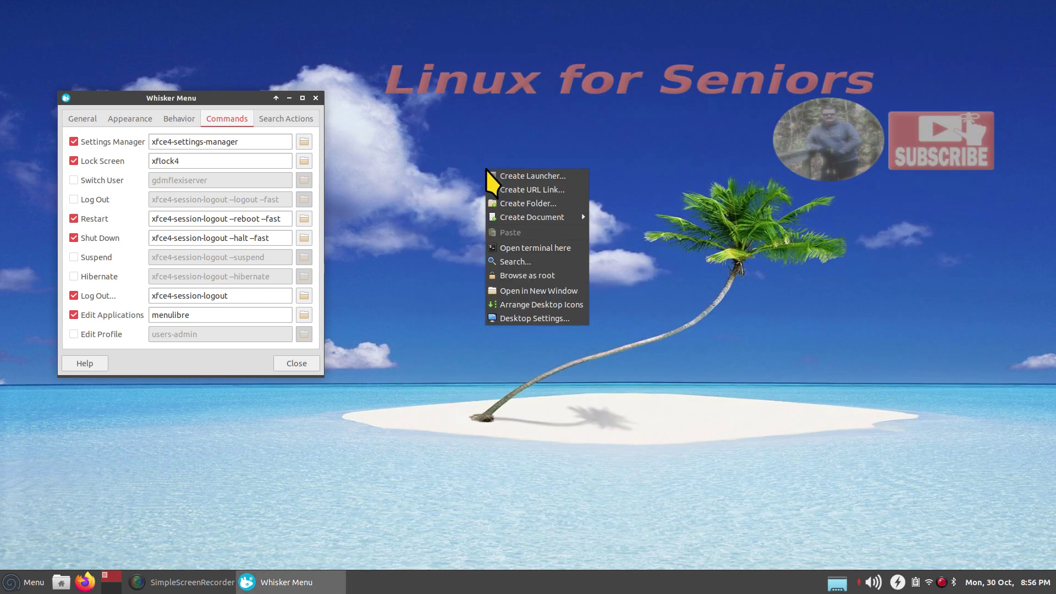
click(510, 180)
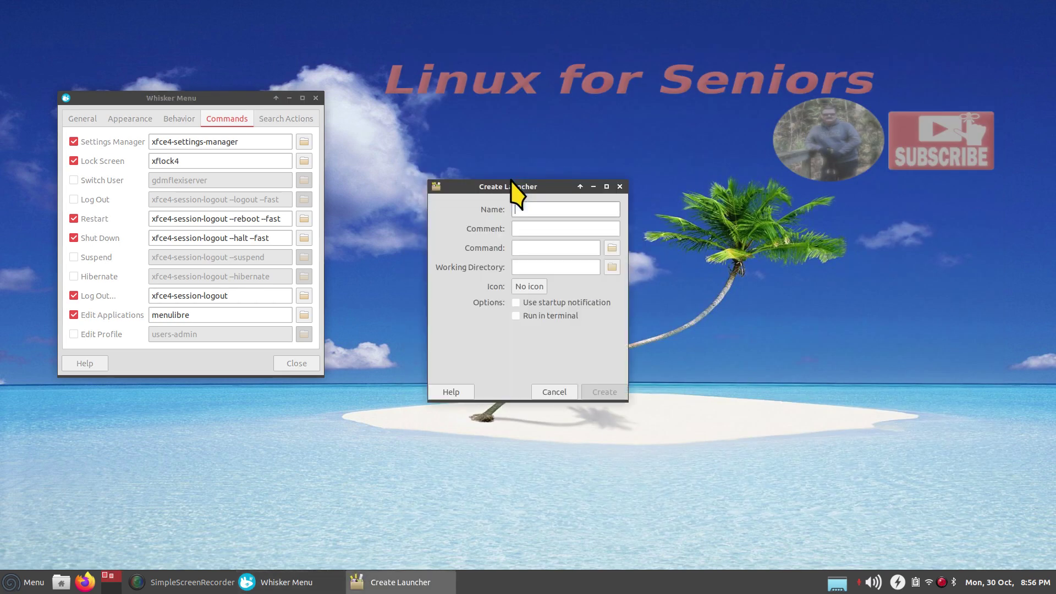
drag(499, 188, 490, 161)
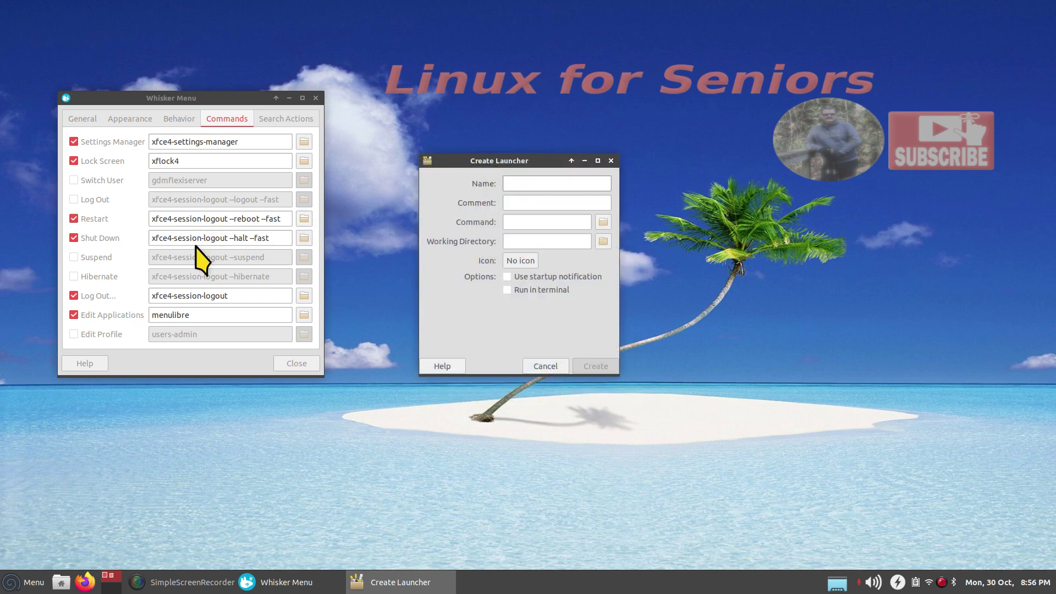
click(273, 238)
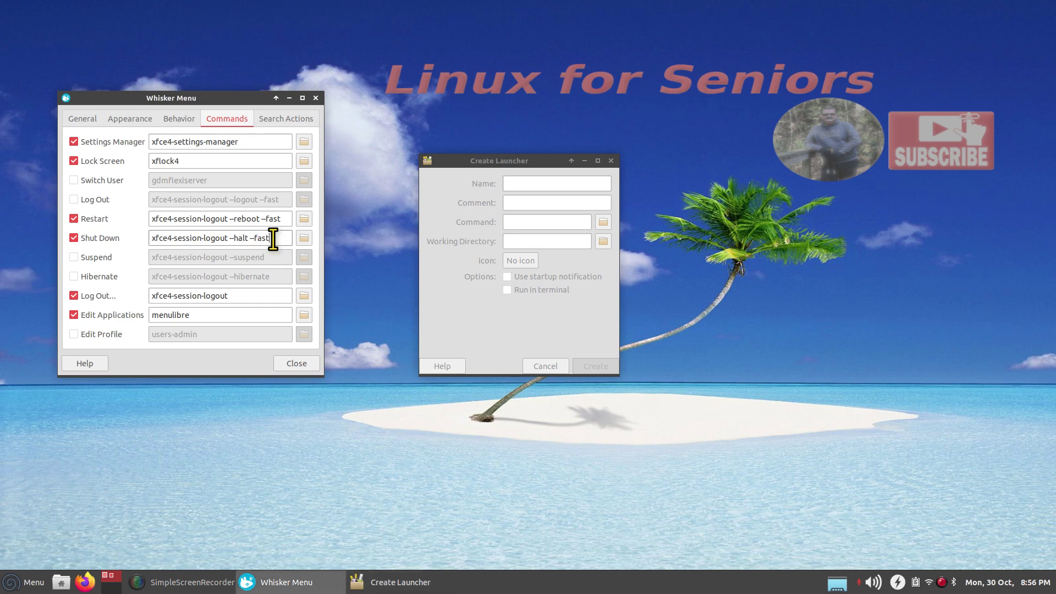
triple_click(150, 240)
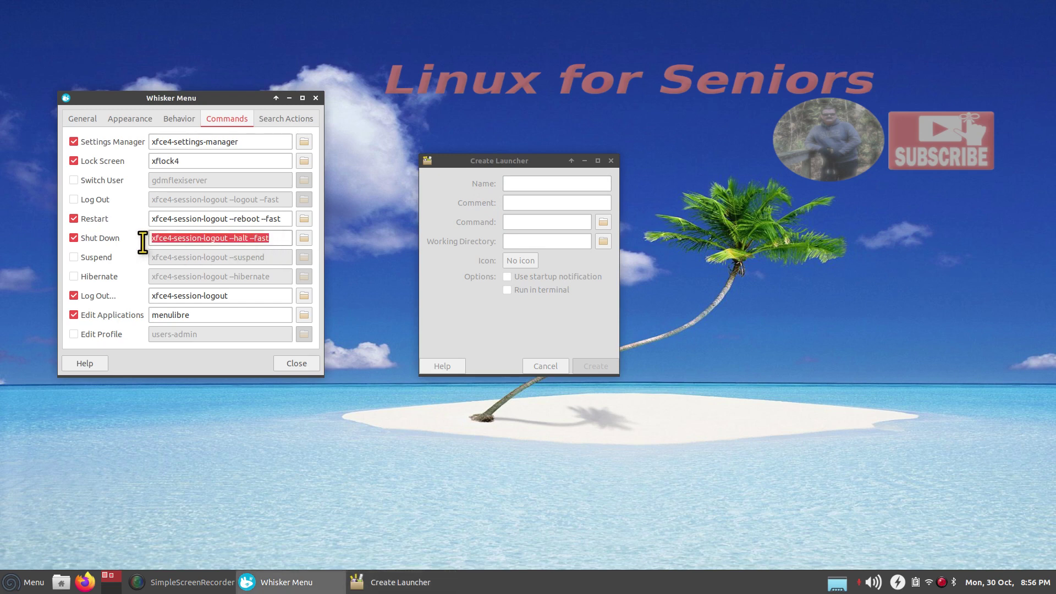
right_click(185, 238)
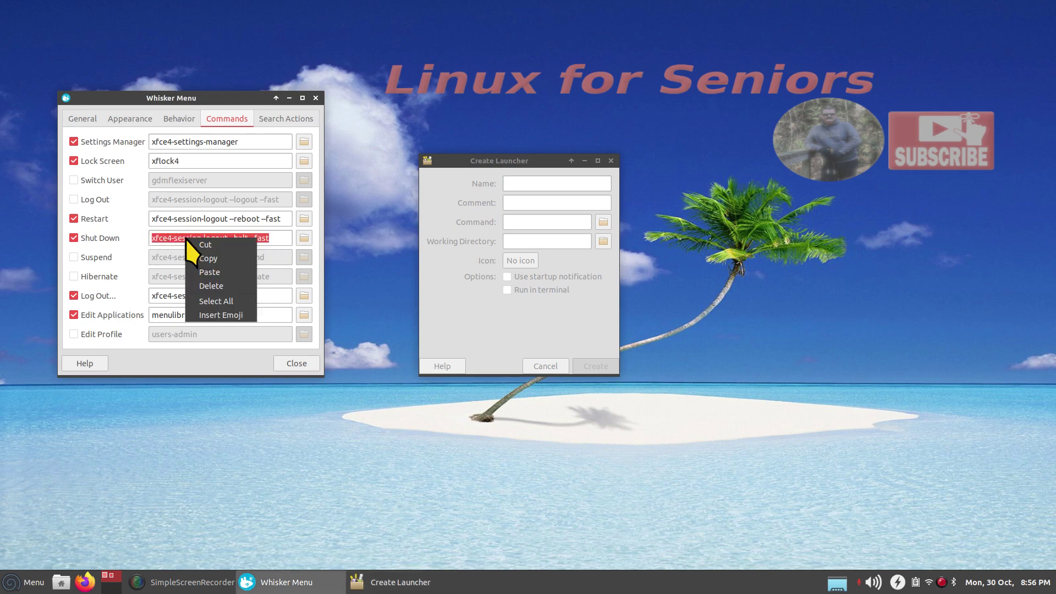
click(210, 262)
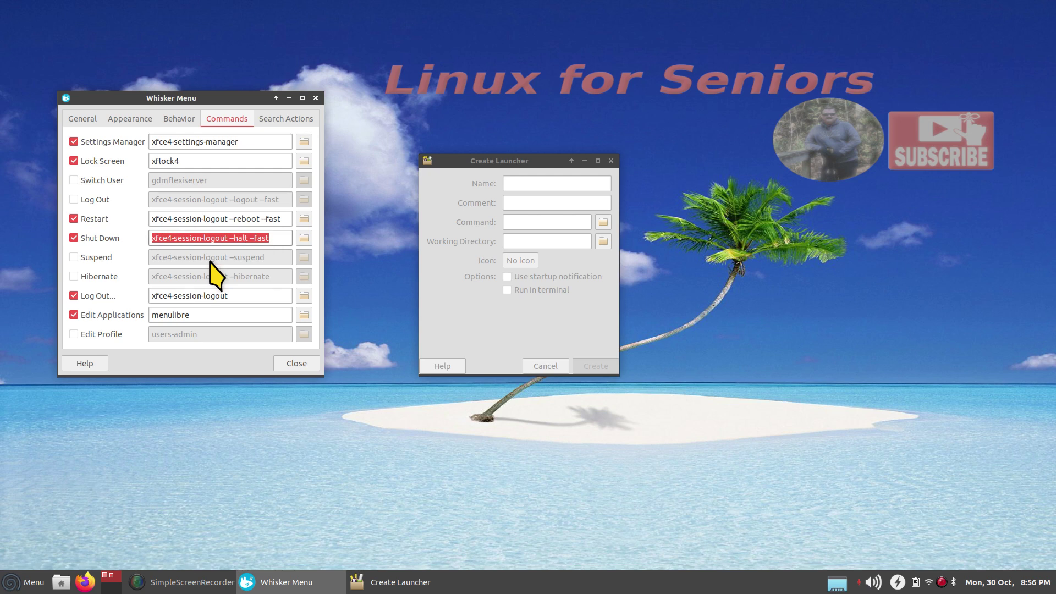
click(527, 226)
right_click(528, 222)
click(550, 254)
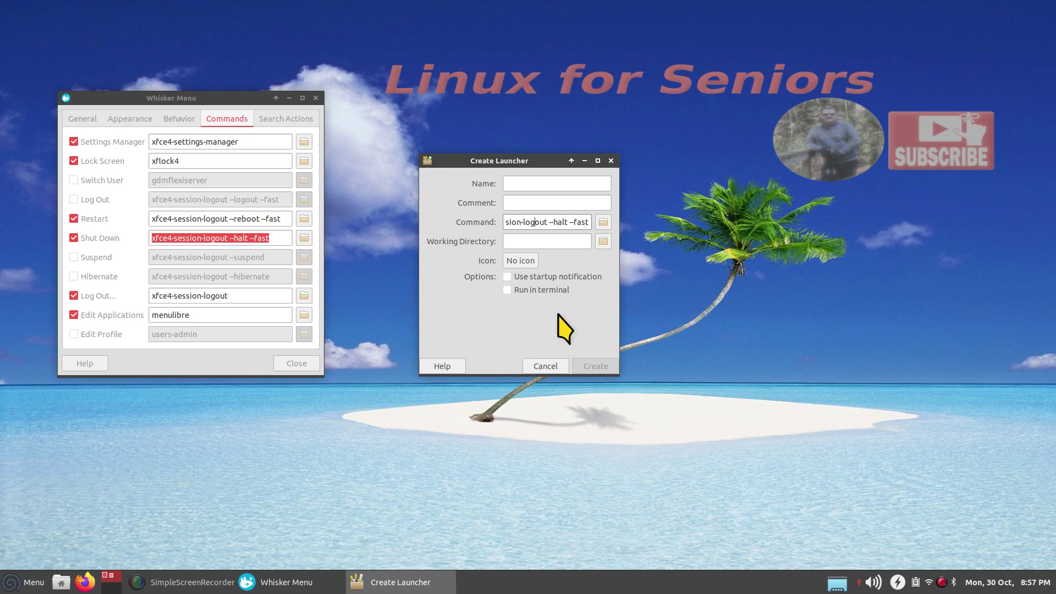
- Examine the pasted command in the new launcher from its end back to its beginning
key(Left)
key(Left)
key(Left)
key(Left)
key(Left)
key(Left)
key(Left)
key(Left)
key(Left)
key(Left)
key(Left)
key(Left)
key(Left)
key(Left)
key(Left)
key(Left)
key(Left)
- Close and reopen the Whisker Menu properties at the Commands page, and place the window beside the launcher dialog
click(11, 583)
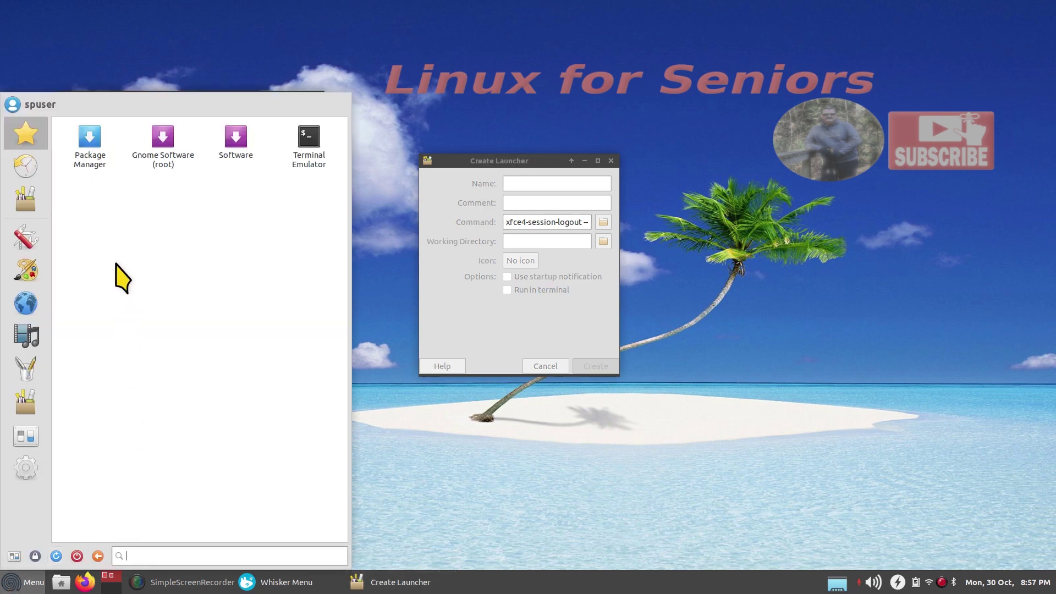
click(437, 449)
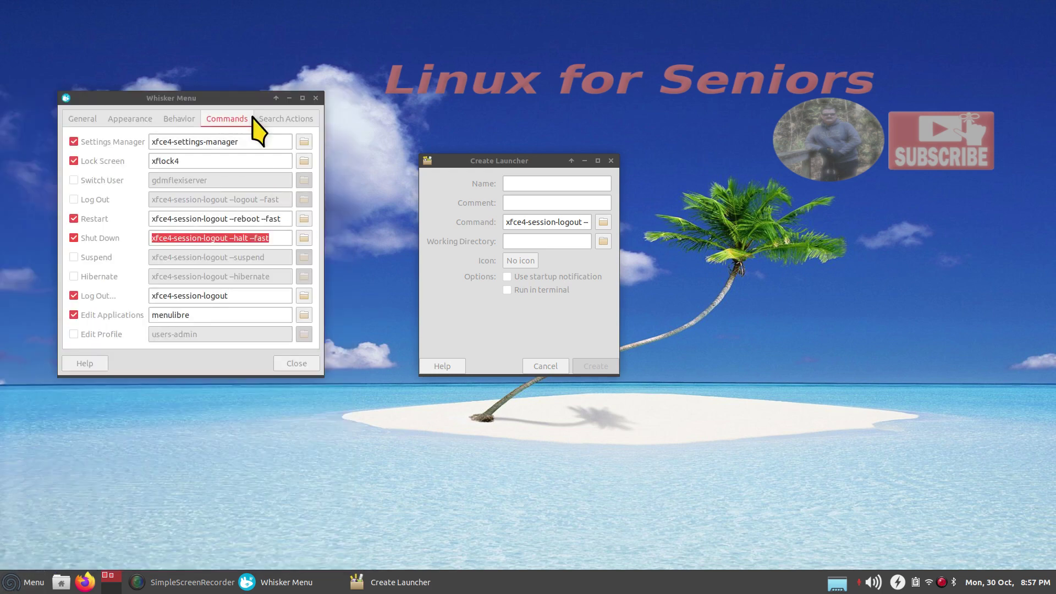
click(315, 98)
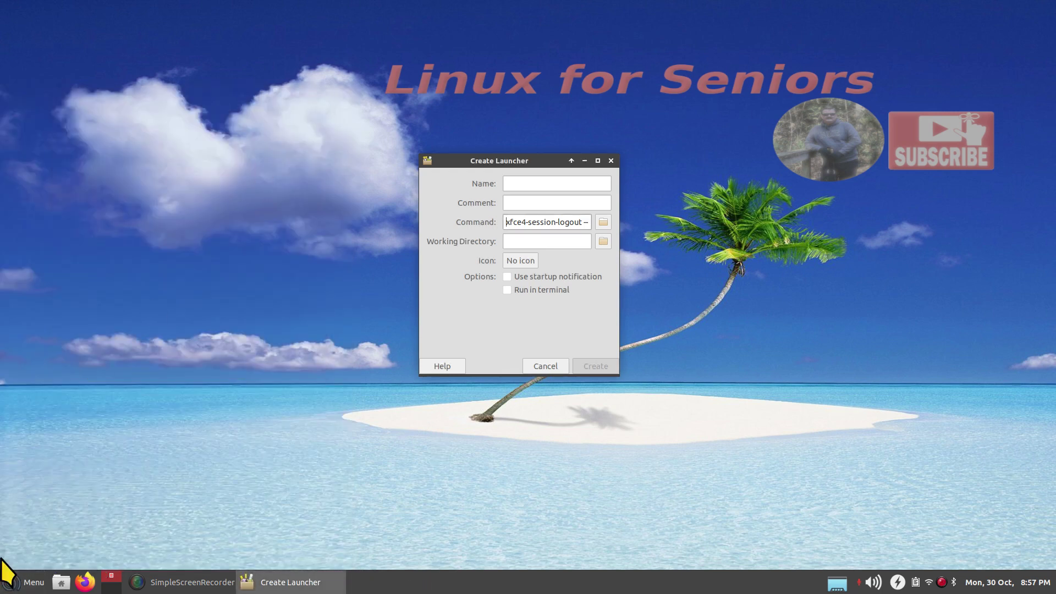
right_click(11, 586)
click(55, 512)
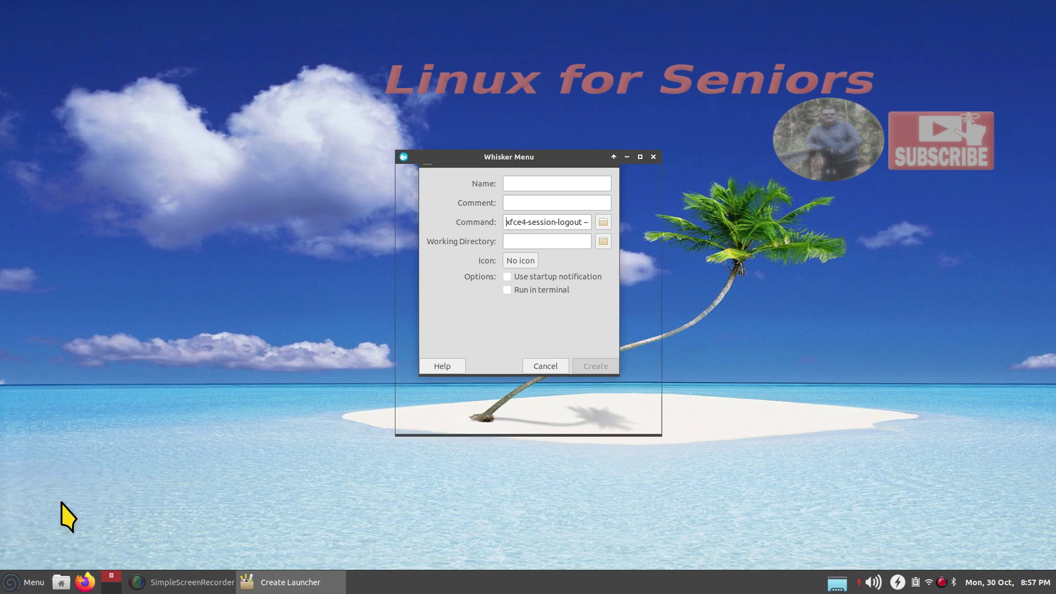
click(564, 177)
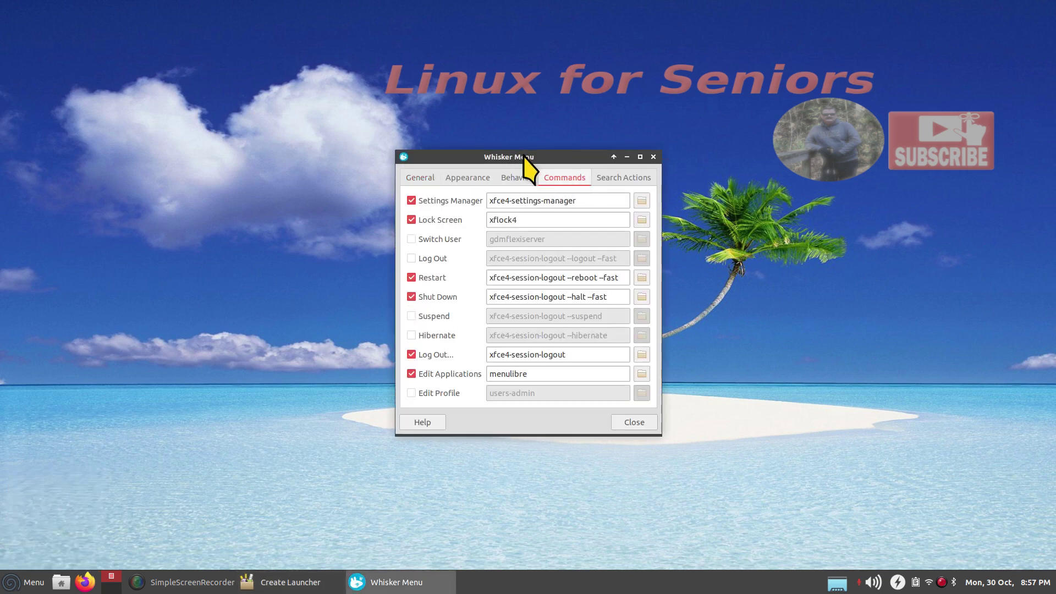
drag(528, 158, 151, 127)
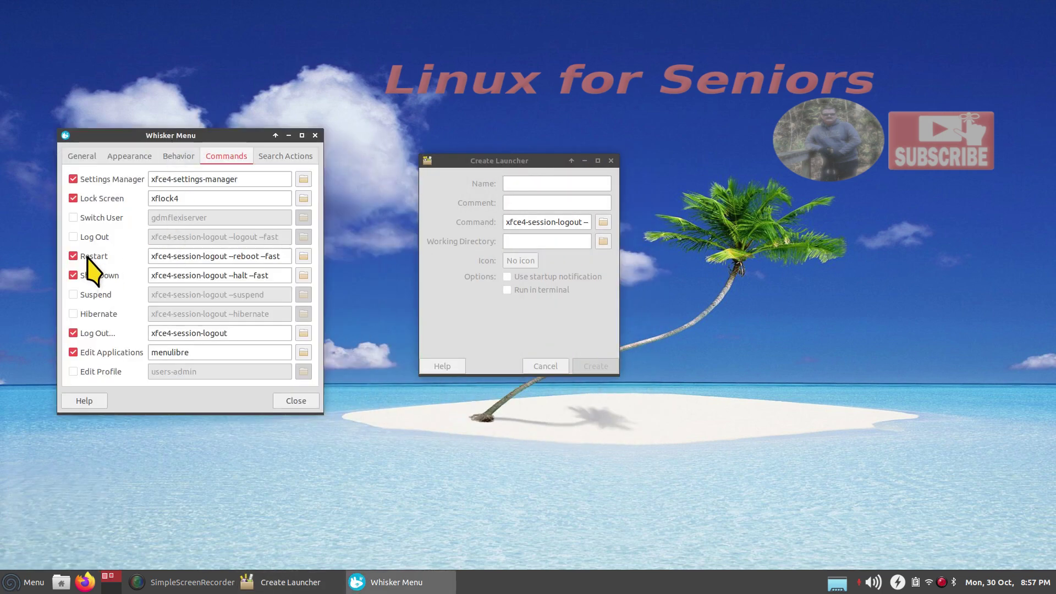
- Test Shut Down from the application menu, cancel the confirmation, and select the matching Shut Down command text in the Whisker Menu properties
click(16, 582)
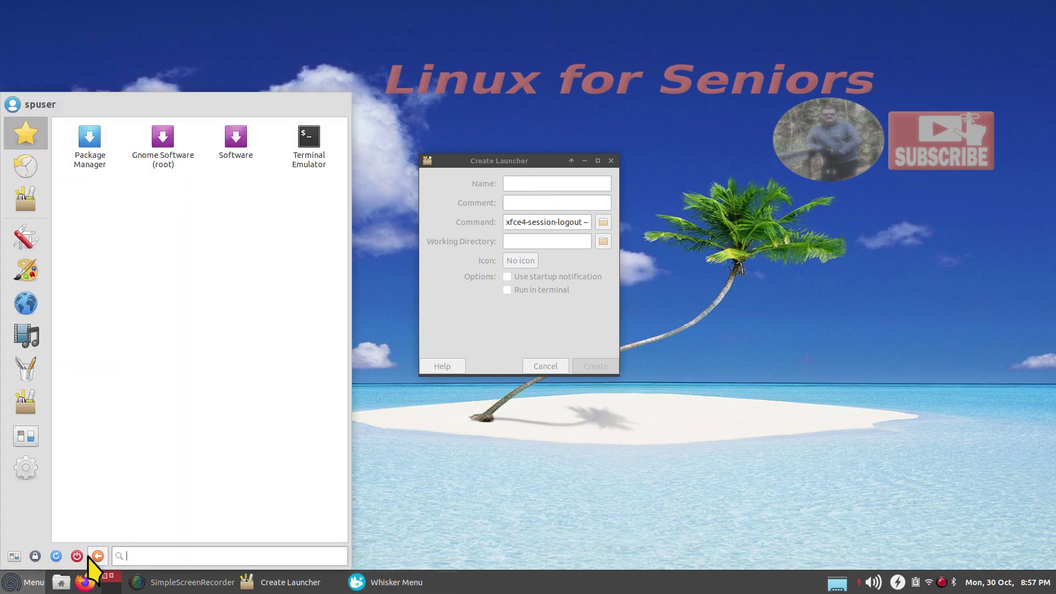
click(93, 555)
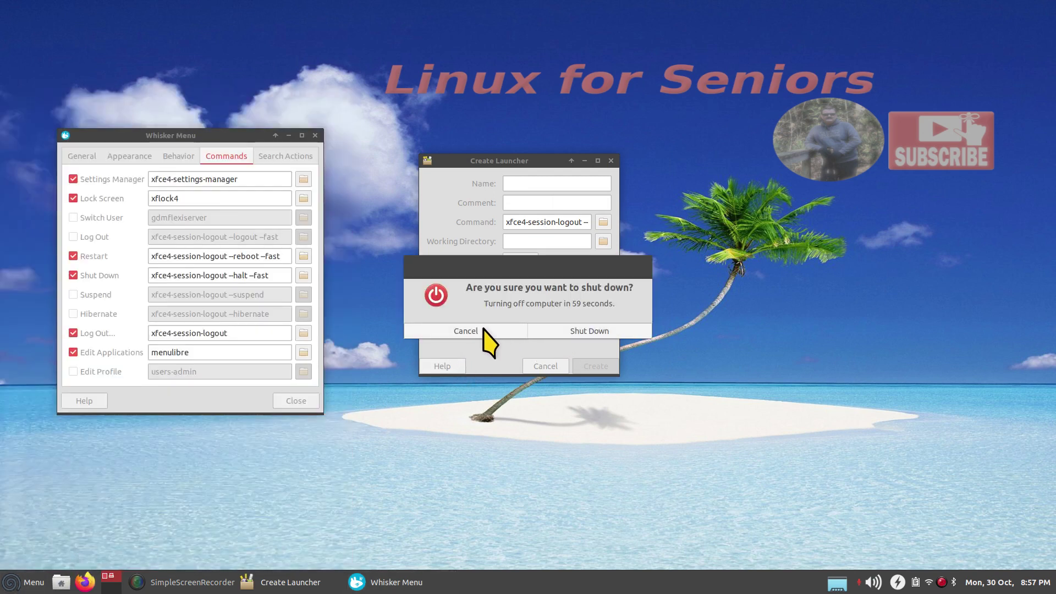
click(465, 332)
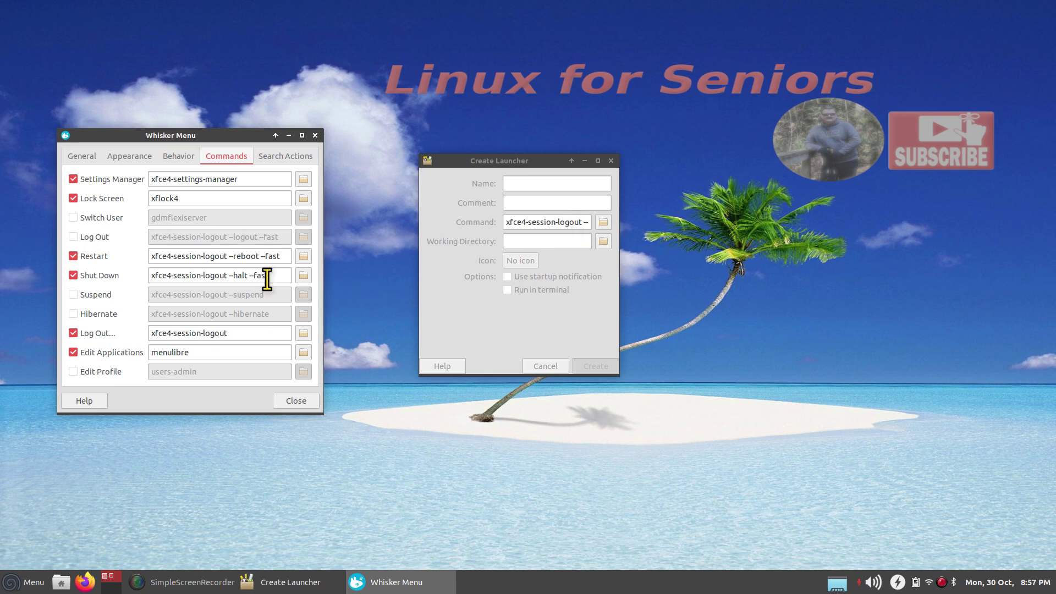
triple_click(147, 276)
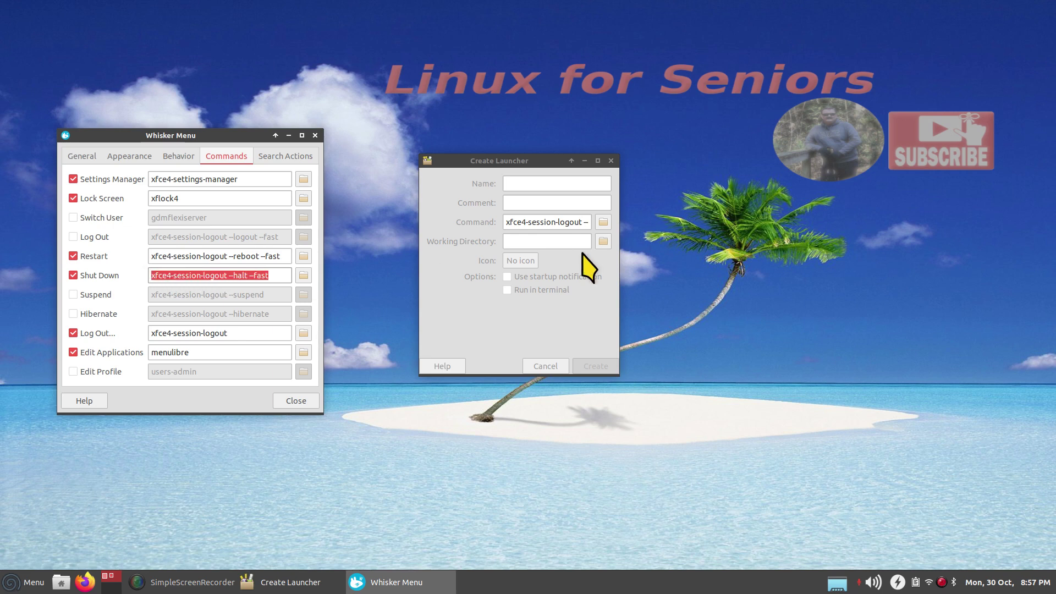
- Name the new launcher "Shutdown Now"
click(539, 183)
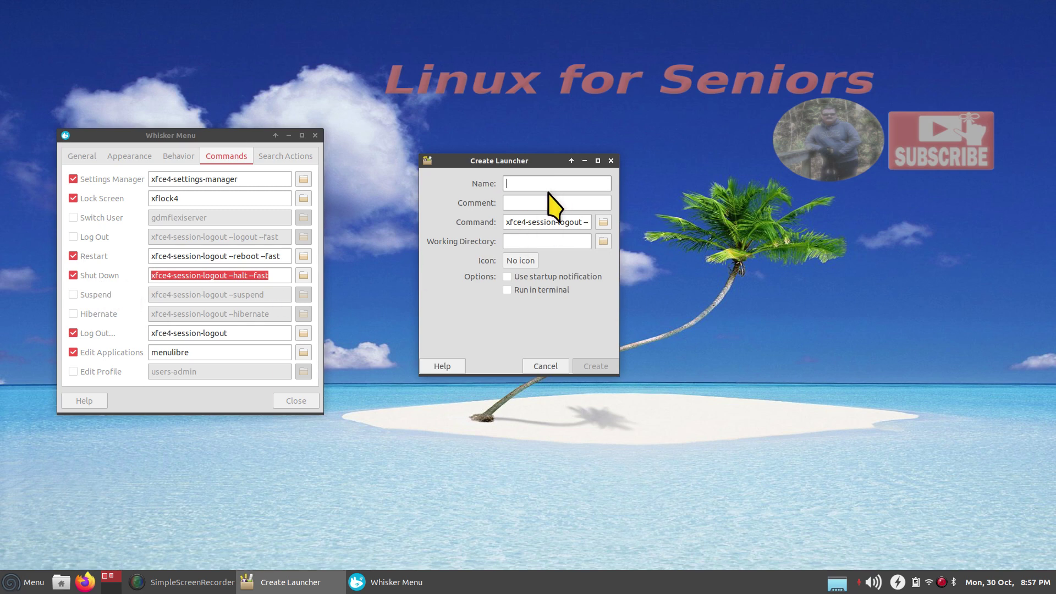
text(Shutdown Now)
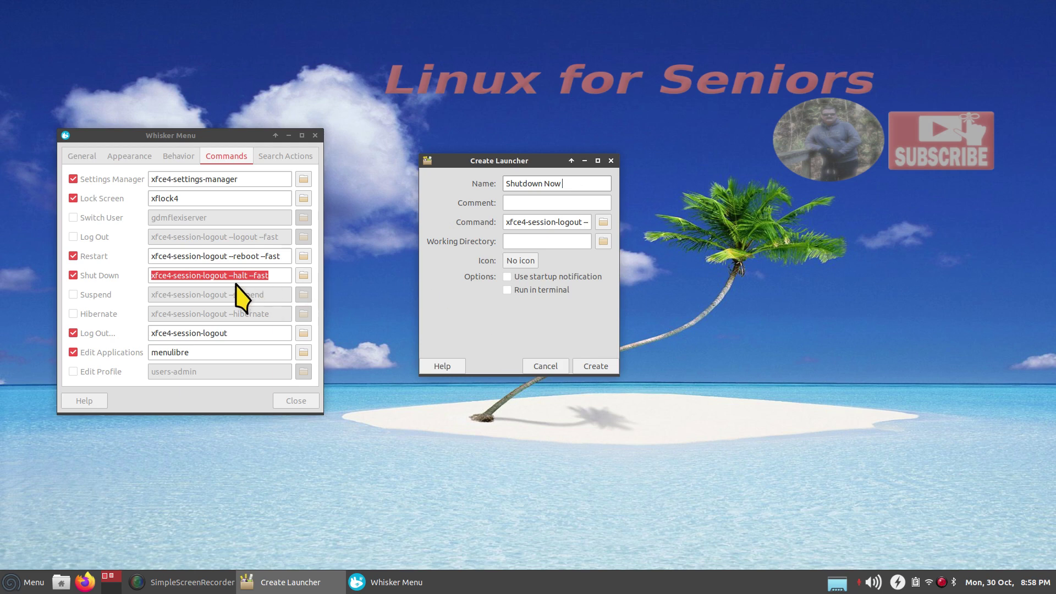
- Bring up the application menu's shutdown confirmation once more and cancel it
click(23, 582)
click(77, 556)
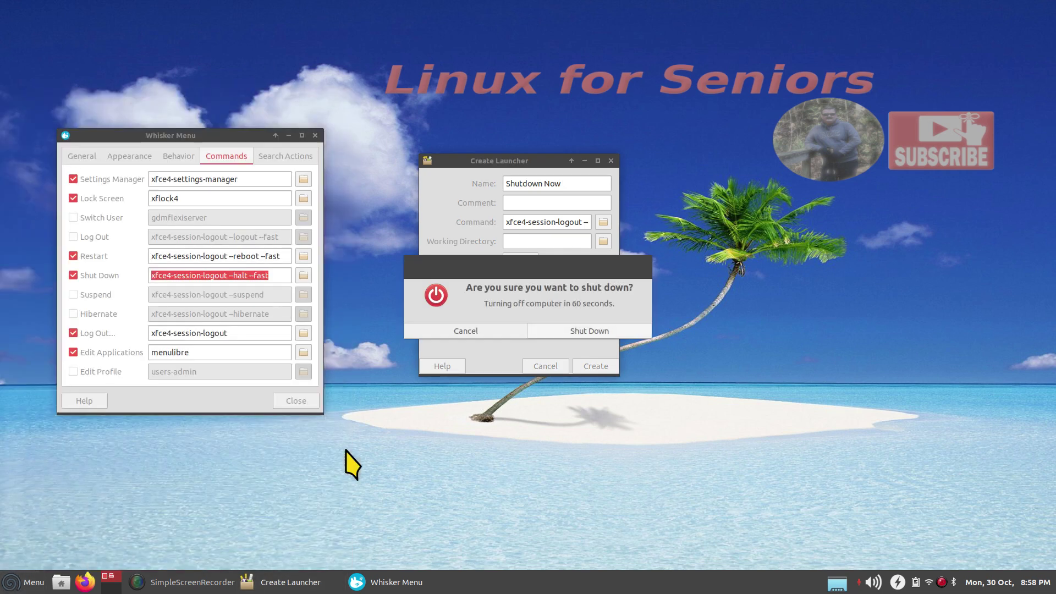
click(479, 333)
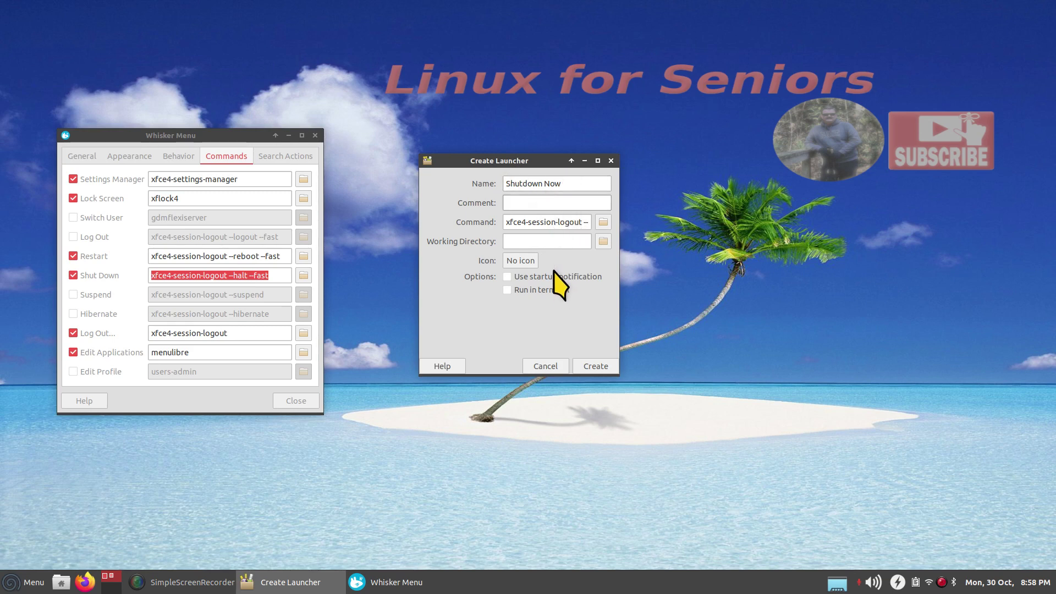
- Start choosing the launcher's icon from Image Files, browse to the Icons folder in Documents, and widen the Name column
click(533, 241)
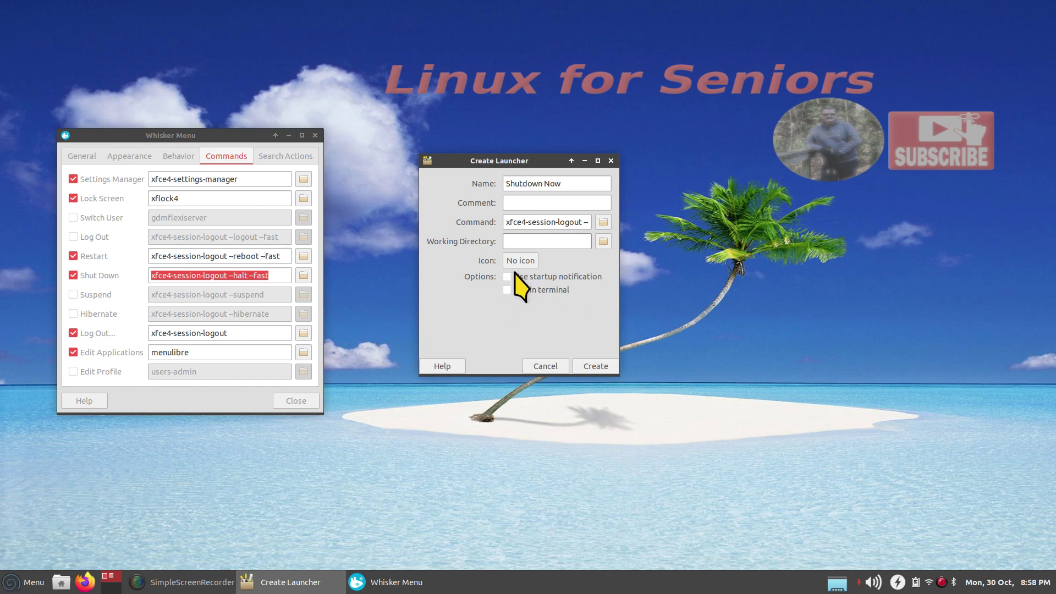
click(520, 260)
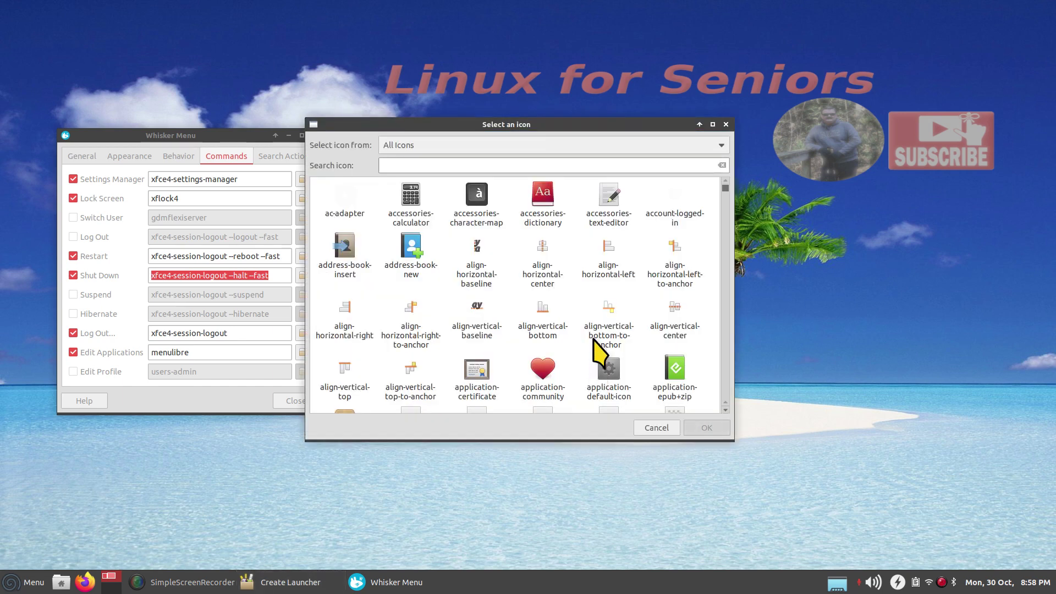
drag(520, 124, 594, 135)
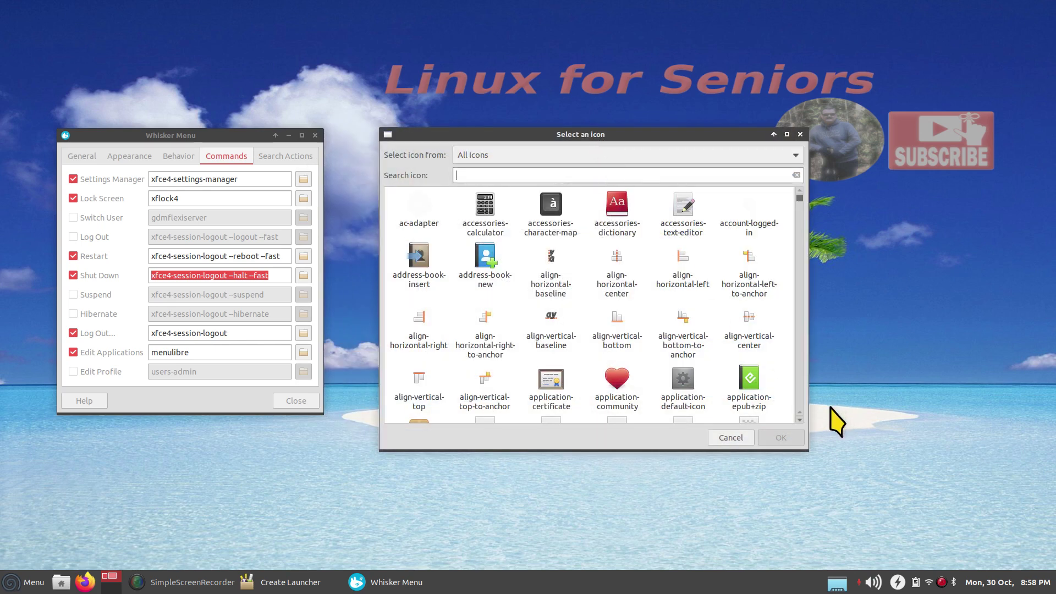
click(523, 154)
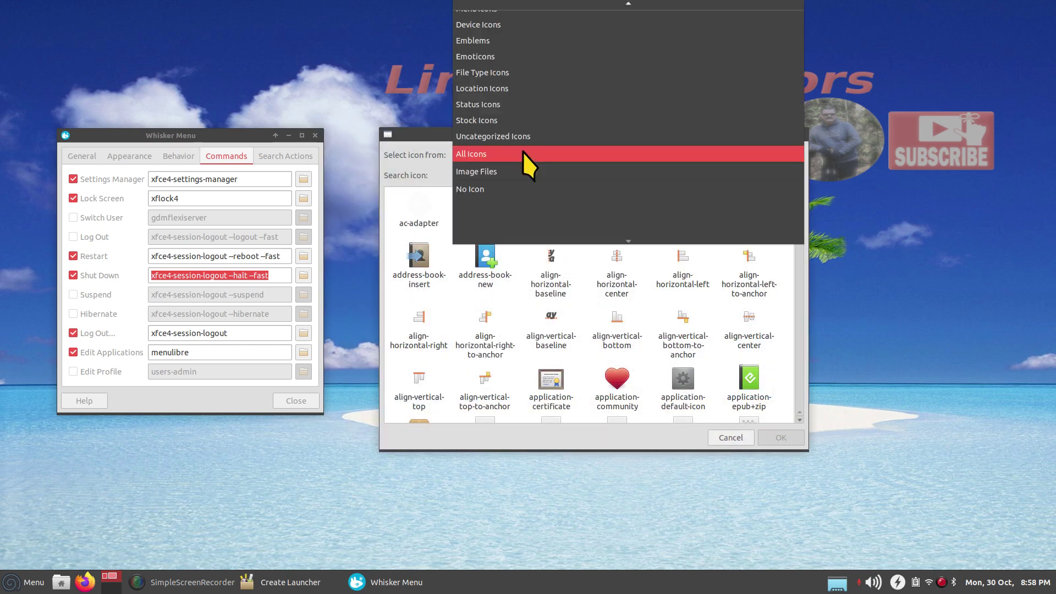
click(517, 172)
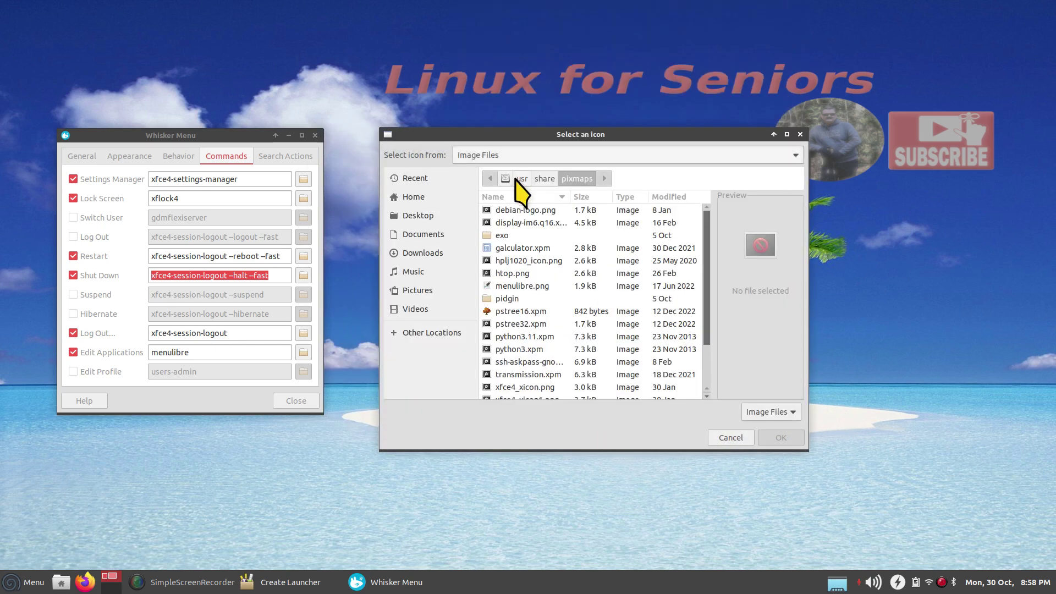
click(434, 236)
double_click(488, 210)
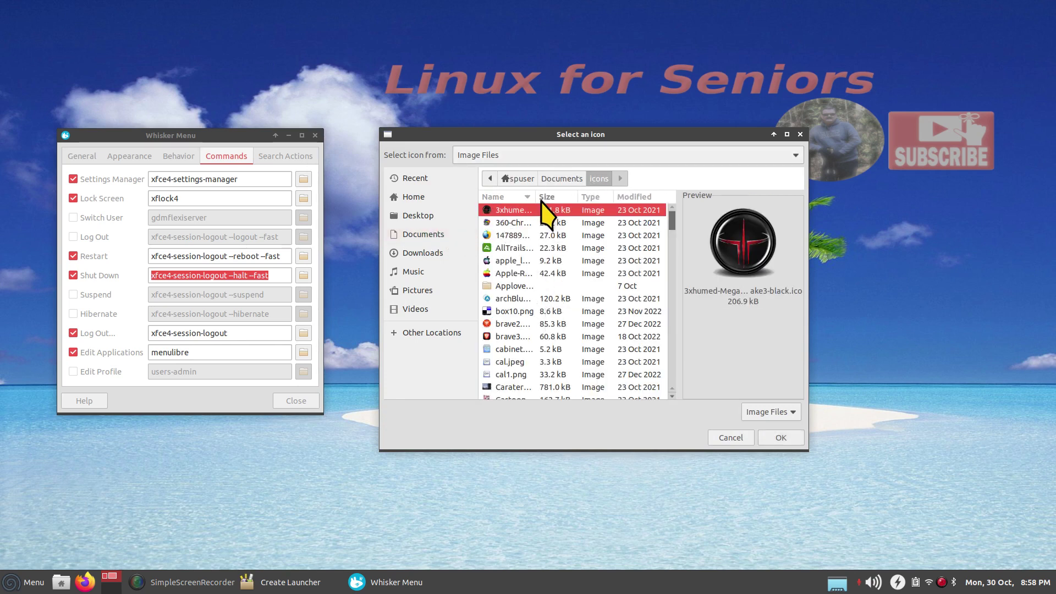
drag(534, 197, 566, 200)
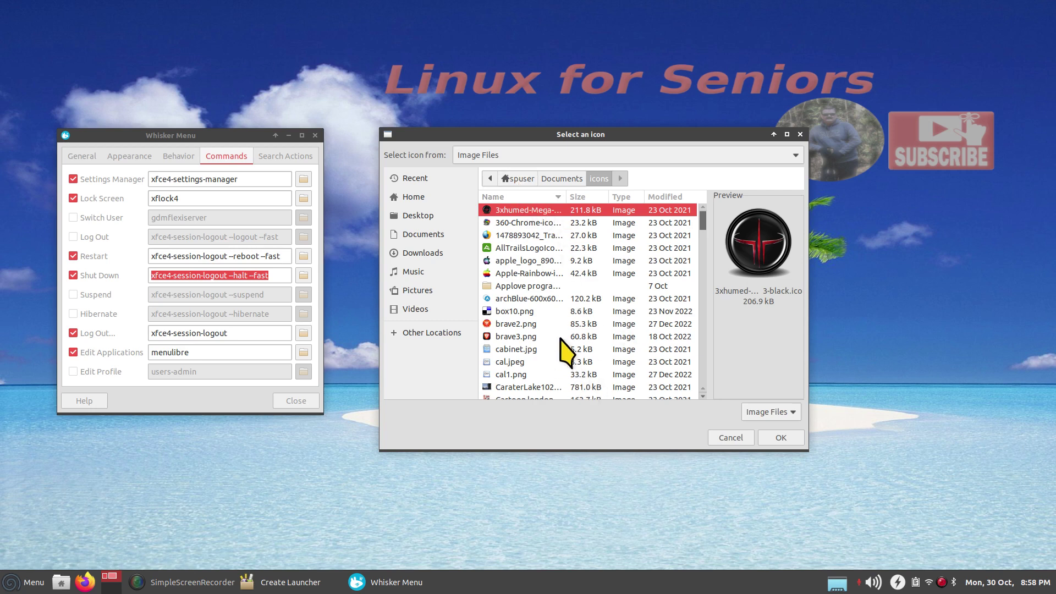
- Set the launcher's icon to Shutdown_button2.png
scroll(561, 355, down, 10)
scroll(560, 355, down, 5)
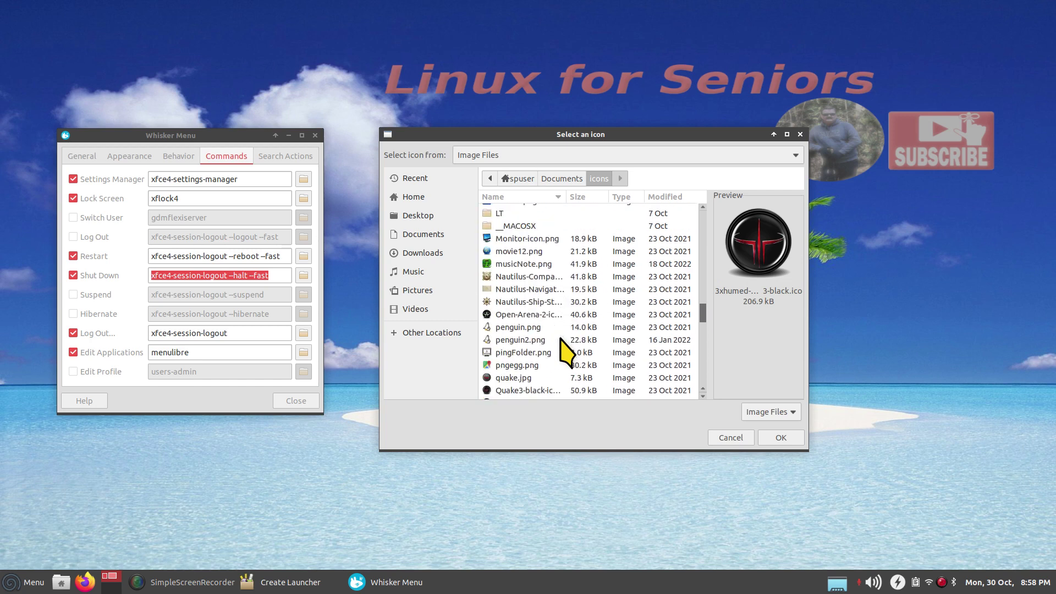
click(532, 259)
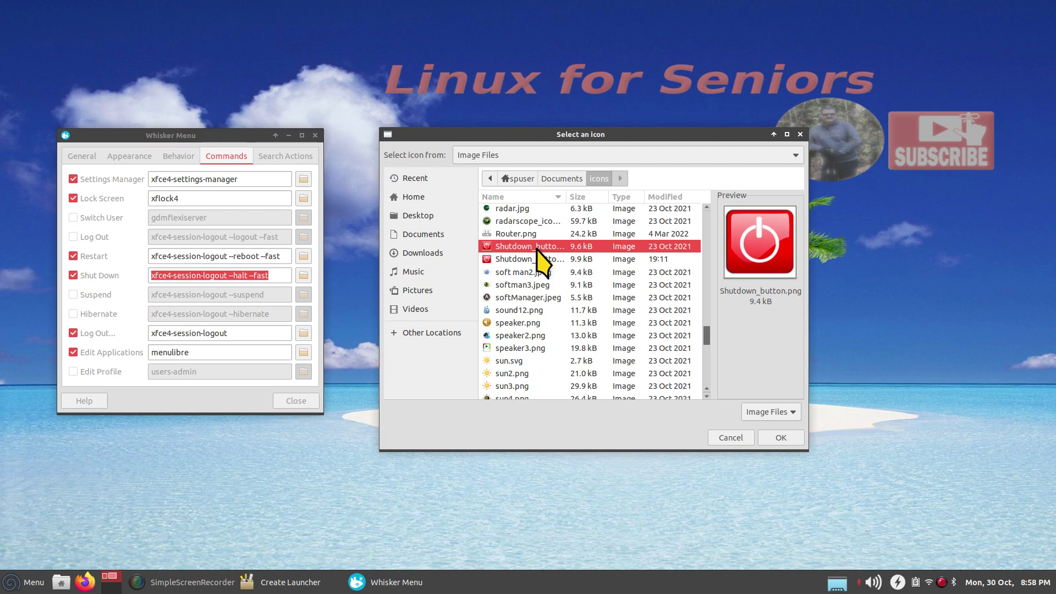
click(554, 259)
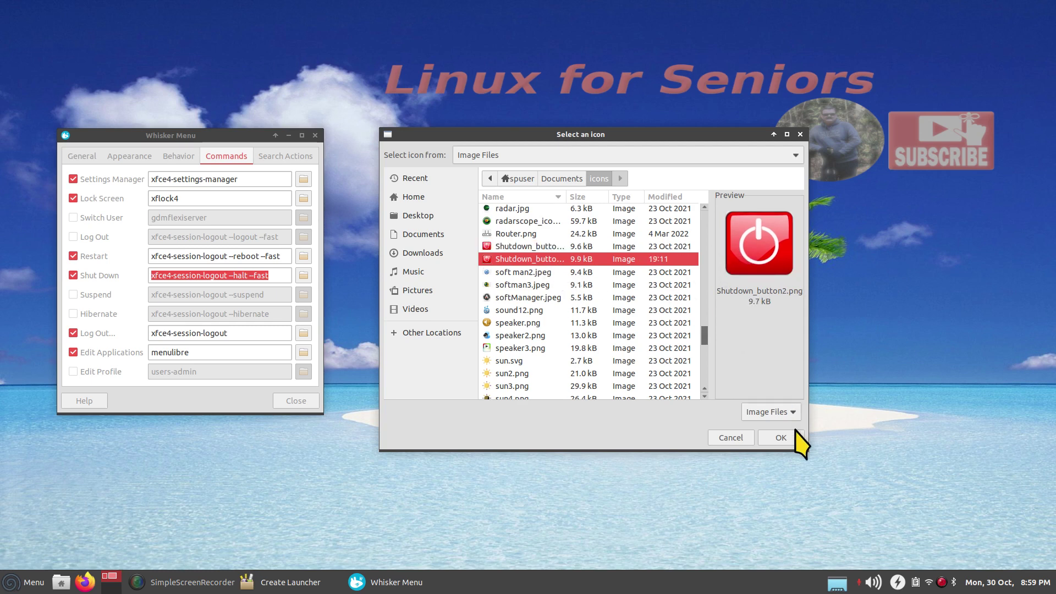
click(772, 439)
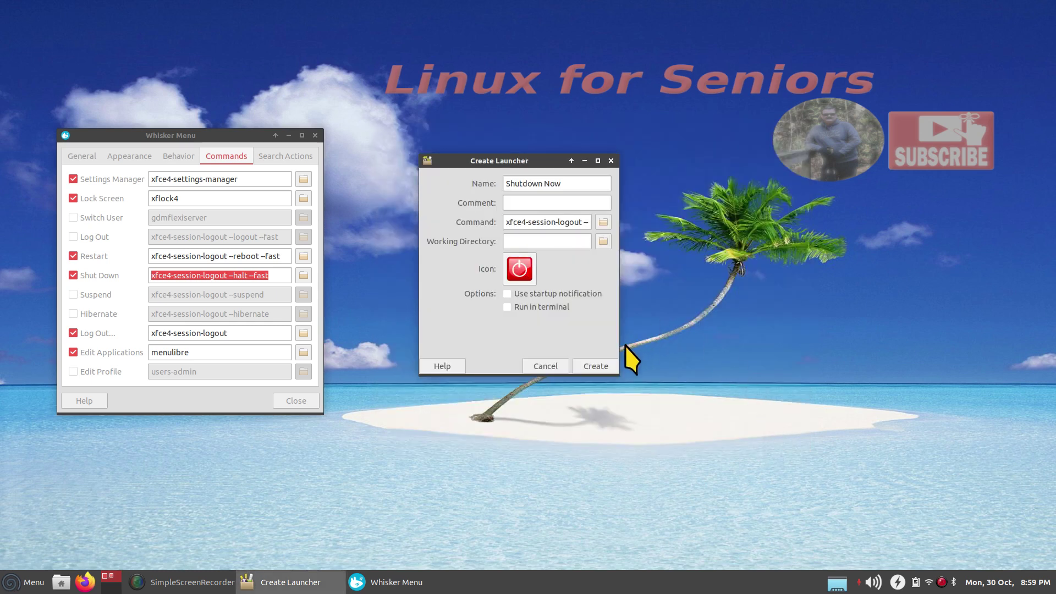
- Create the Shutdown Now launcher and move it to the desktop area beside the island's right end
click(598, 366)
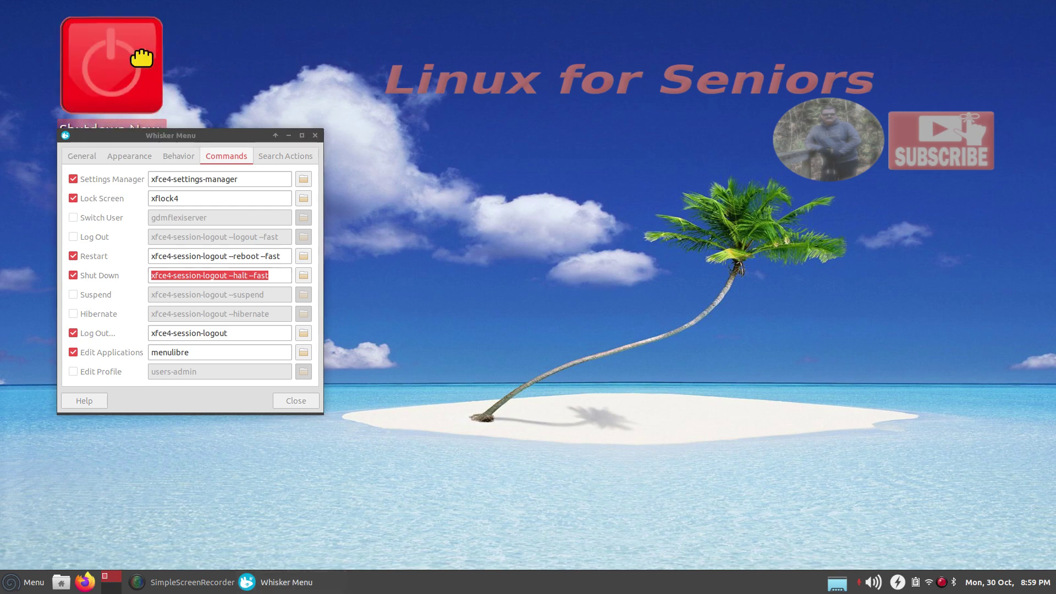
drag(141, 58, 855, 309)
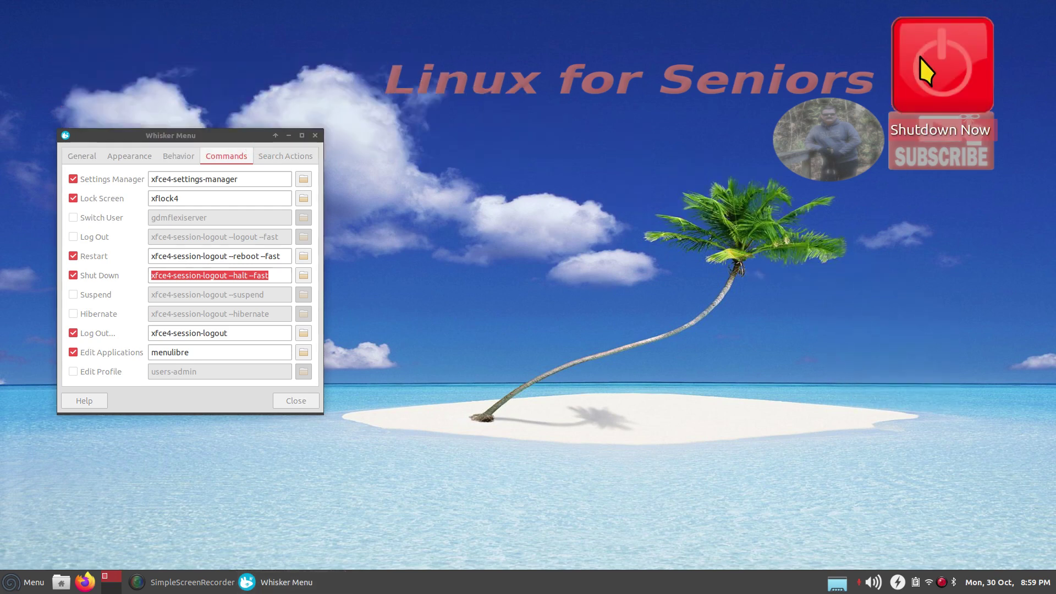
drag(920, 57, 882, 373)
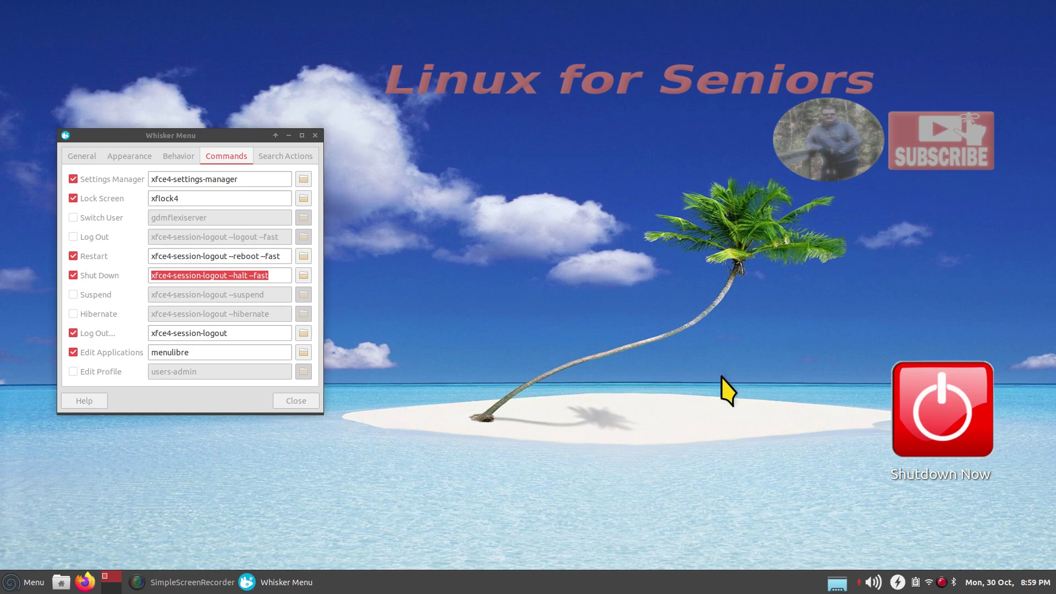
- In the Shutdown Now launcher's properties, change its icon to the application-community heart from All Icons
right_click(935, 412)
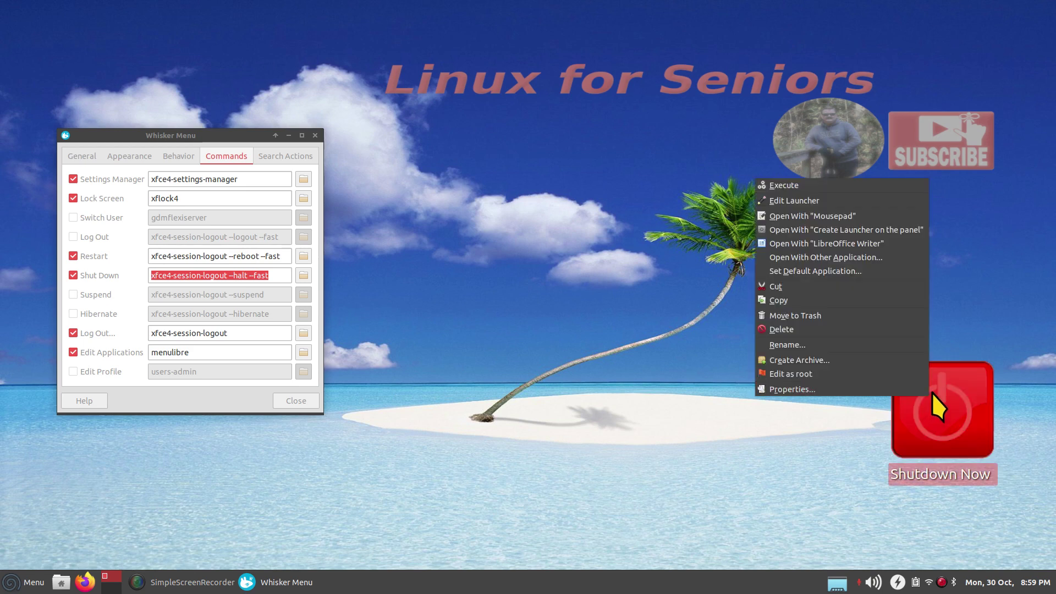
click(847, 390)
click(416, 216)
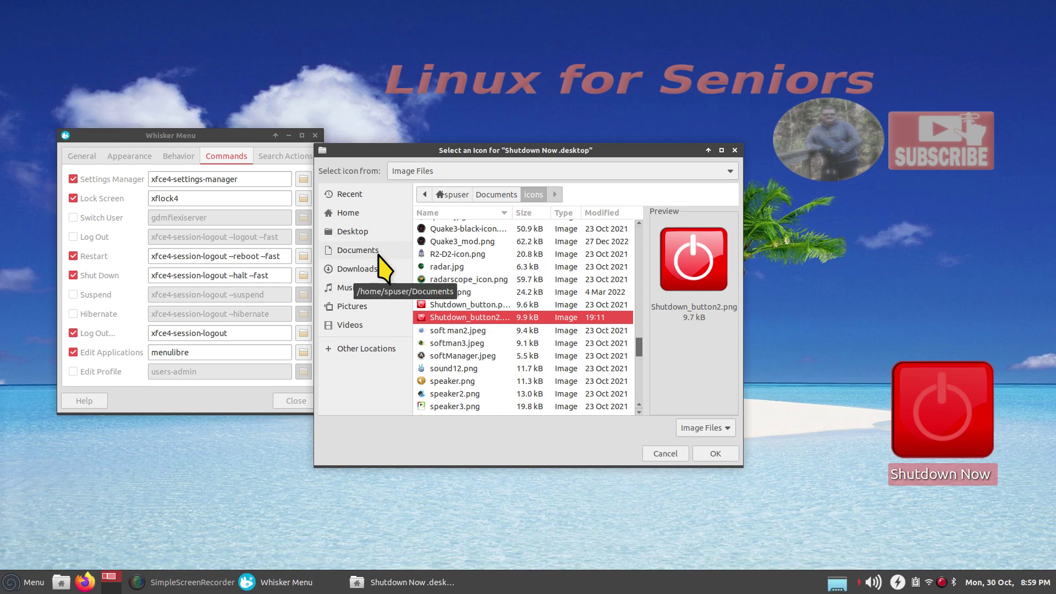
click(452, 168)
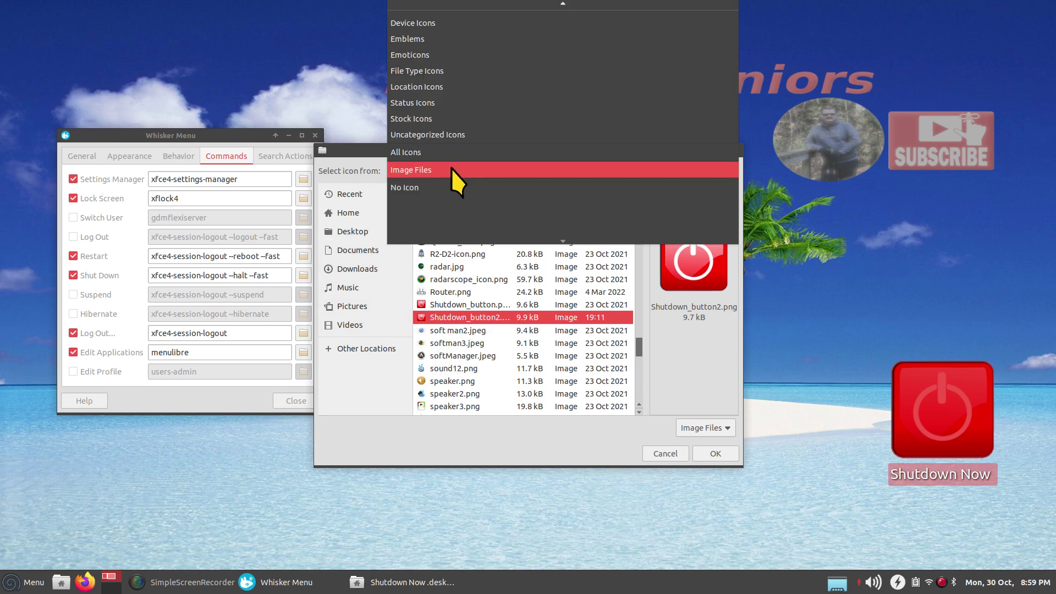
click(452, 152)
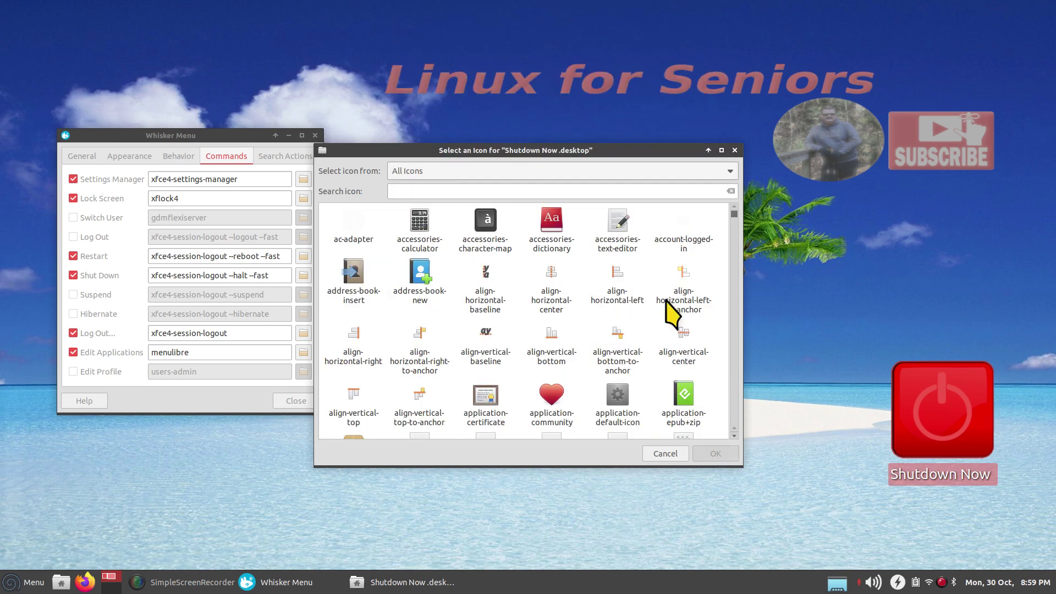
click(550, 405)
click(717, 453)
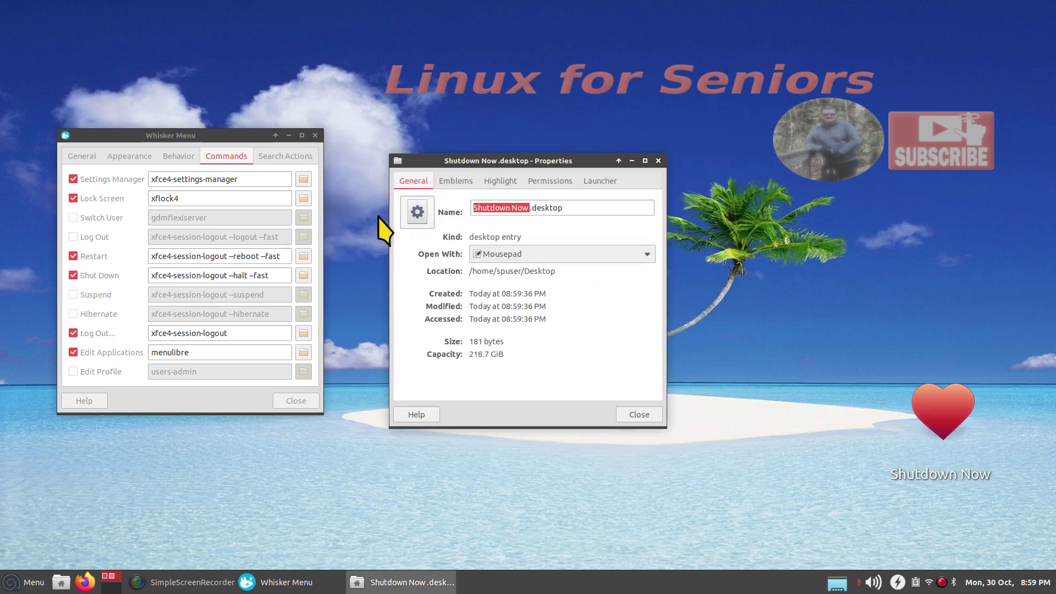
- Search all icons for "shut" and change the Shutdown Now launcher's icon to system-shutdown
click(416, 213)
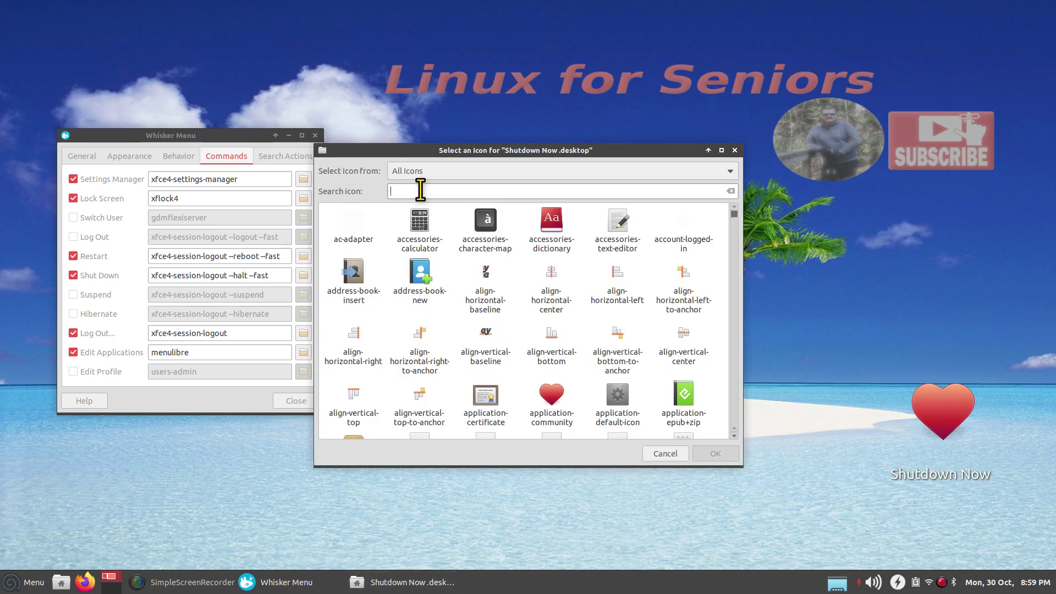
text(shu)
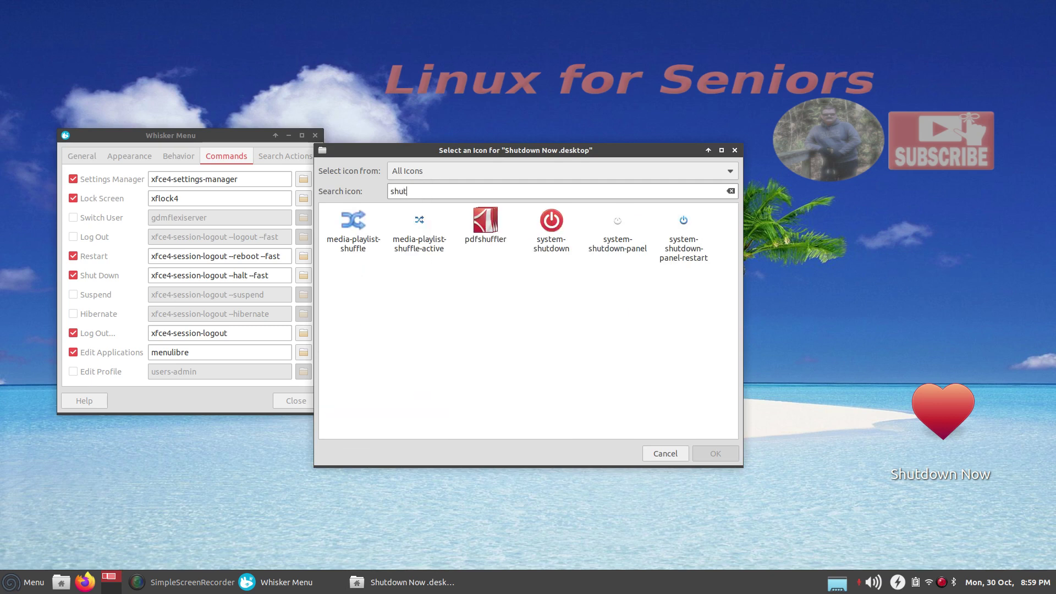
text(t)
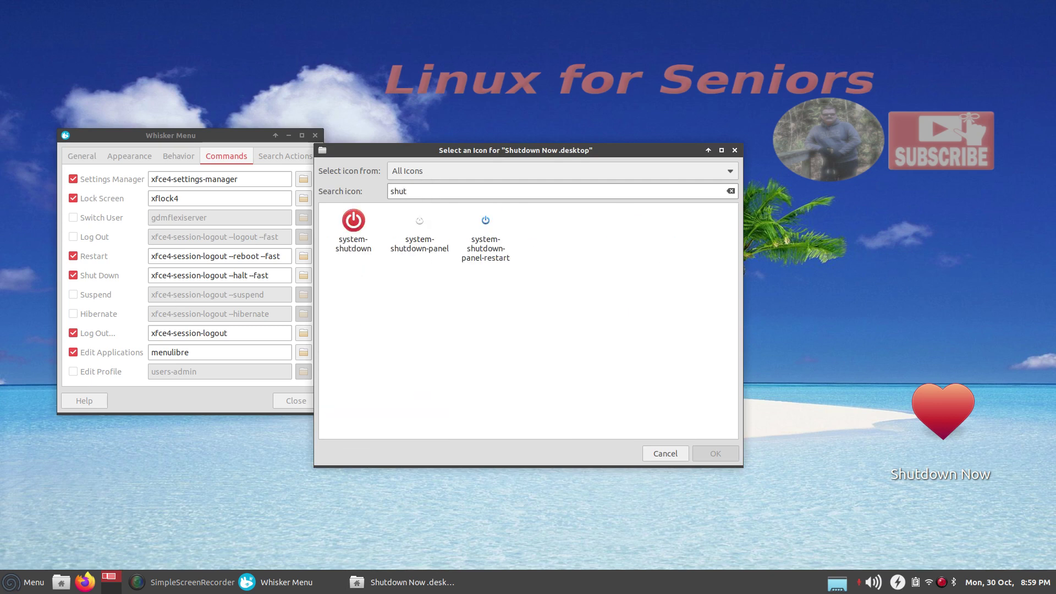
click(356, 233)
click(712, 453)
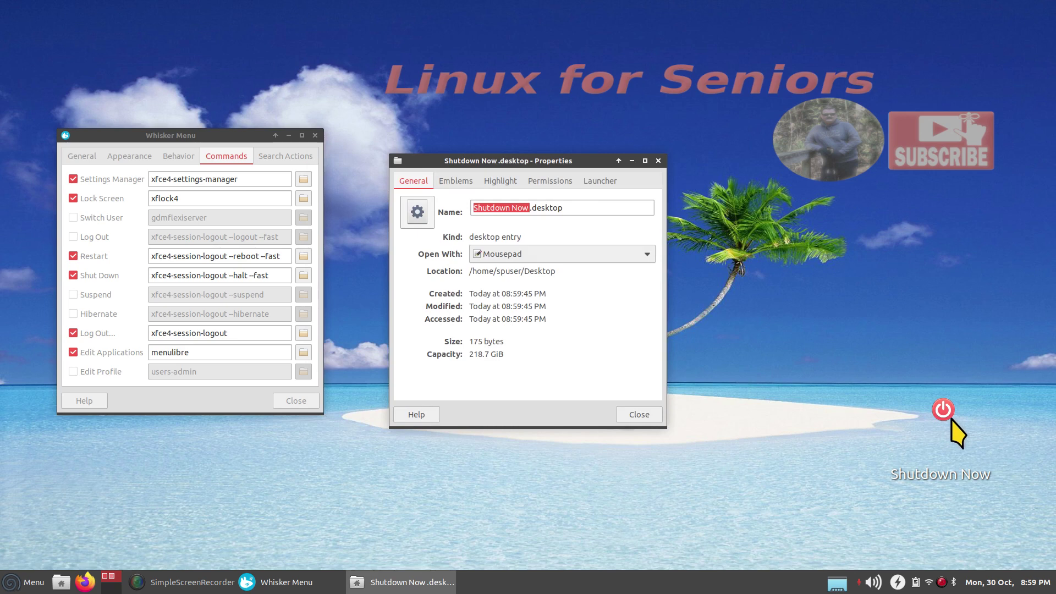
- Change the Shutdown Now launcher's icon back to the application-community heart
click(419, 212)
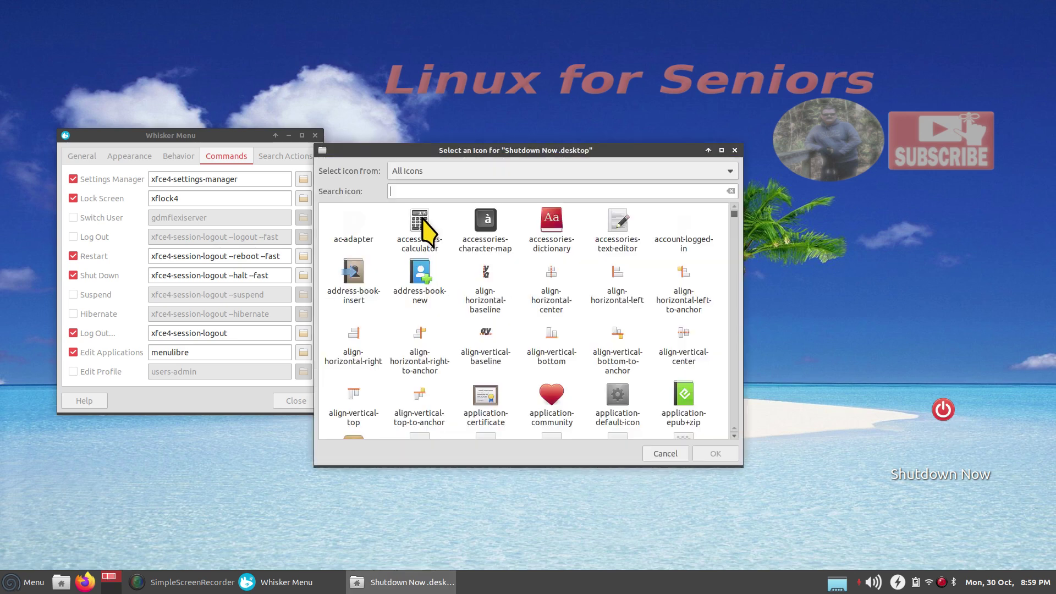
click(553, 395)
click(715, 453)
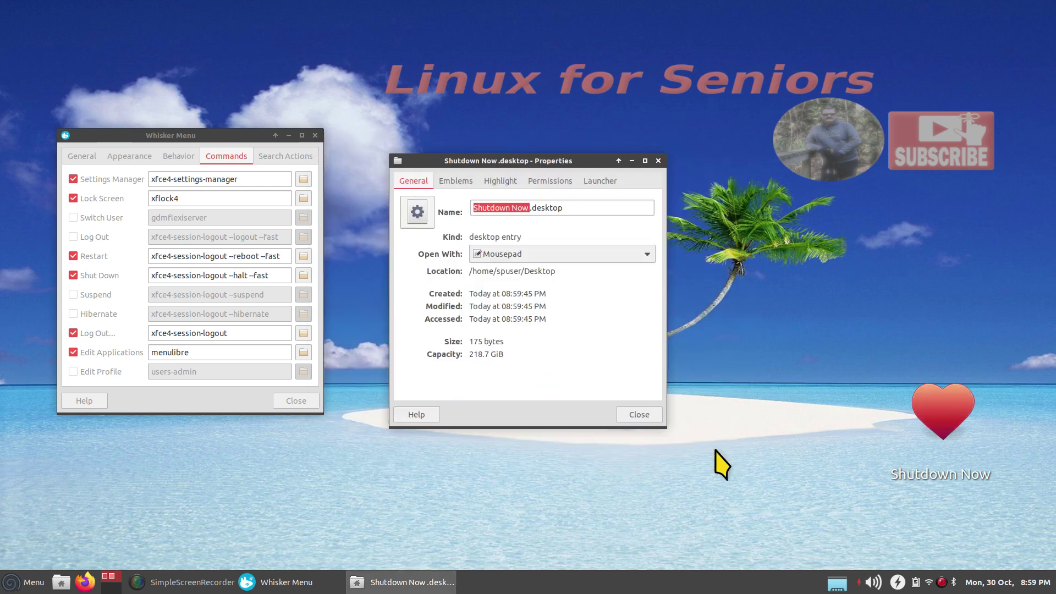
- Change the Shutdown Now launcher's icon to face-glasses from the Emoticons category
click(418, 214)
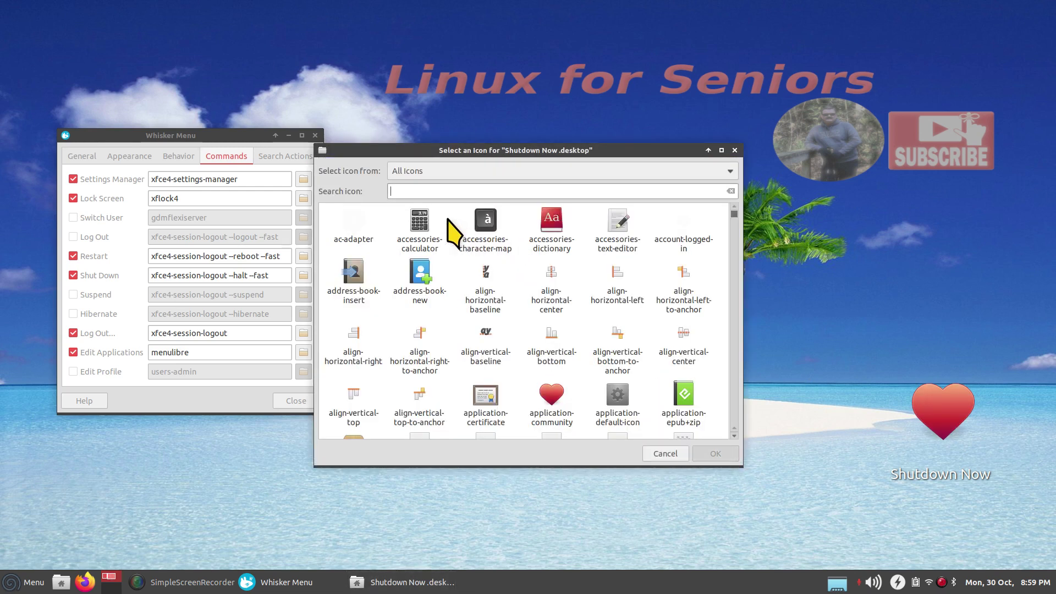
click(421, 170)
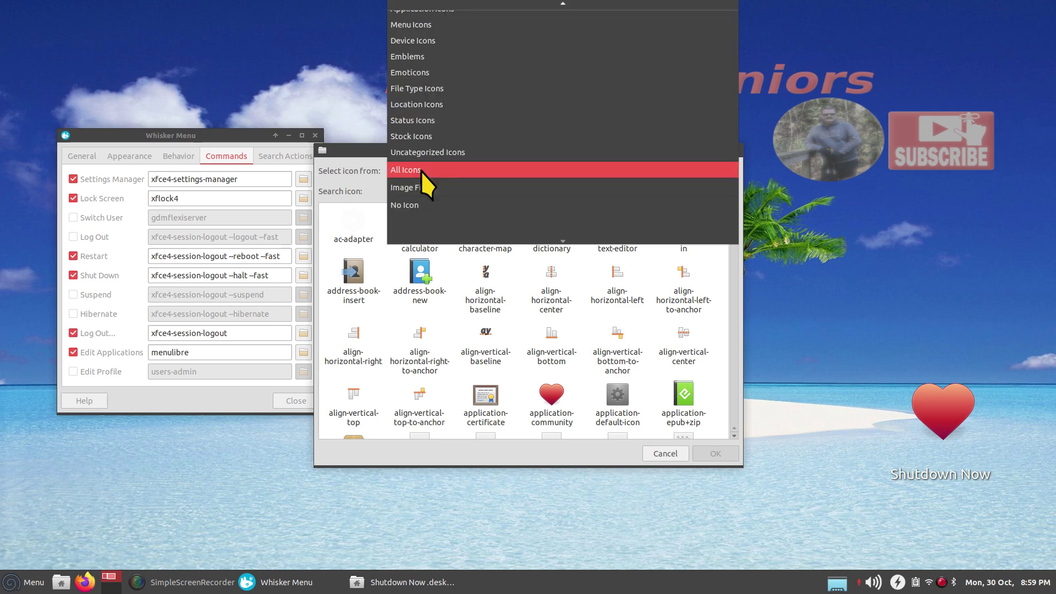
click(424, 72)
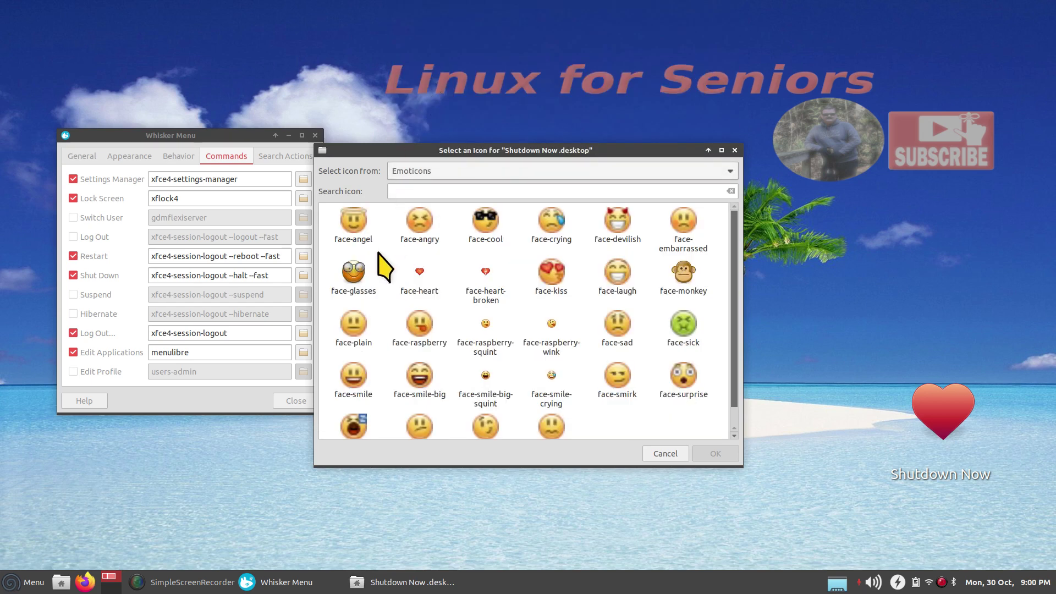
click(353, 271)
click(717, 454)
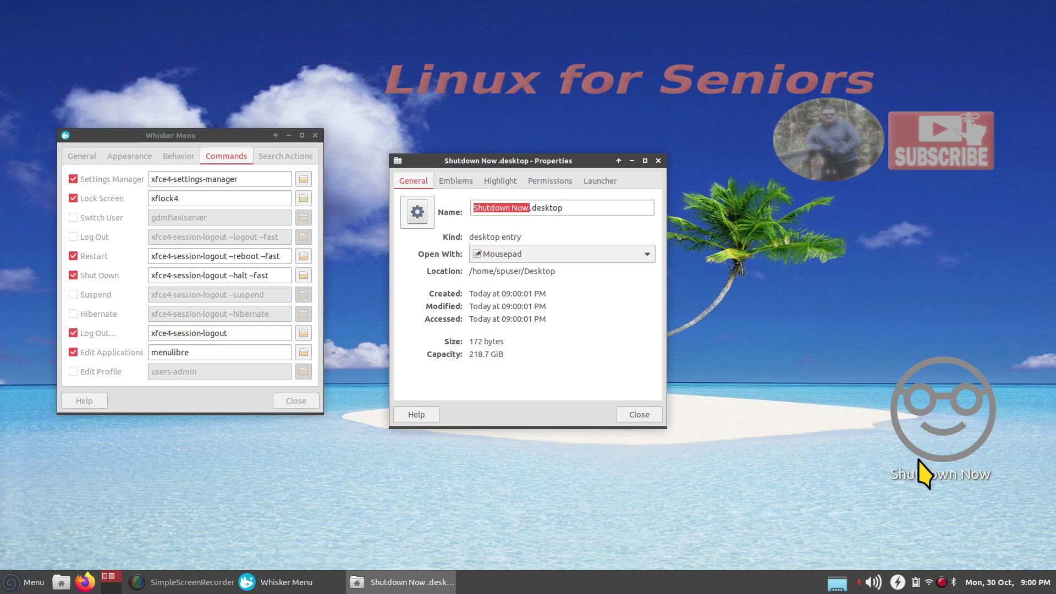
- Change the Shutdown Now launcher's icon to simplescreenrecorder-recording from Application Icons and close its properties
click(423, 212)
click(434, 168)
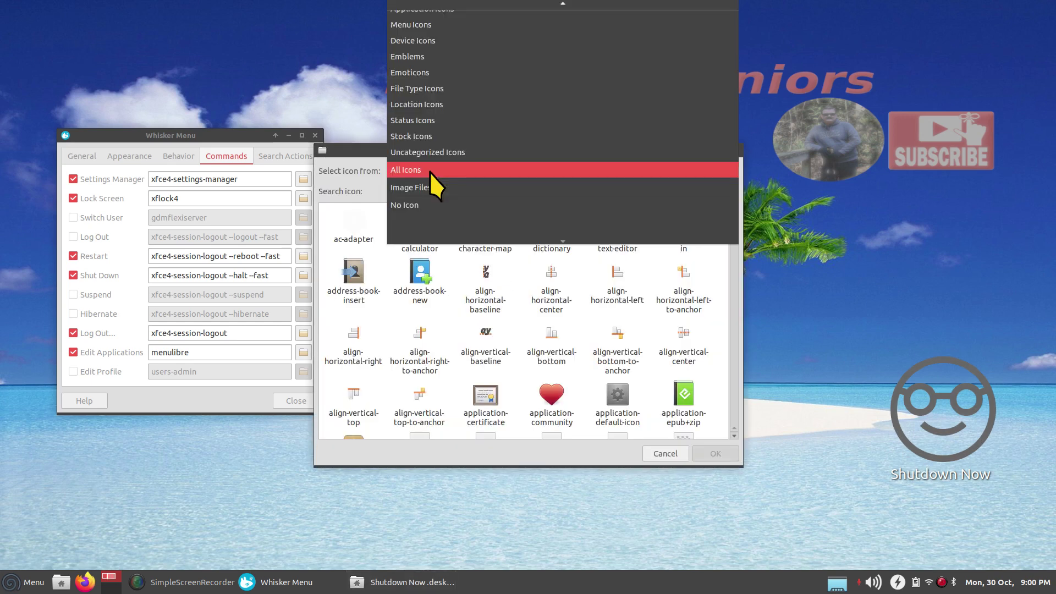
click(433, 40)
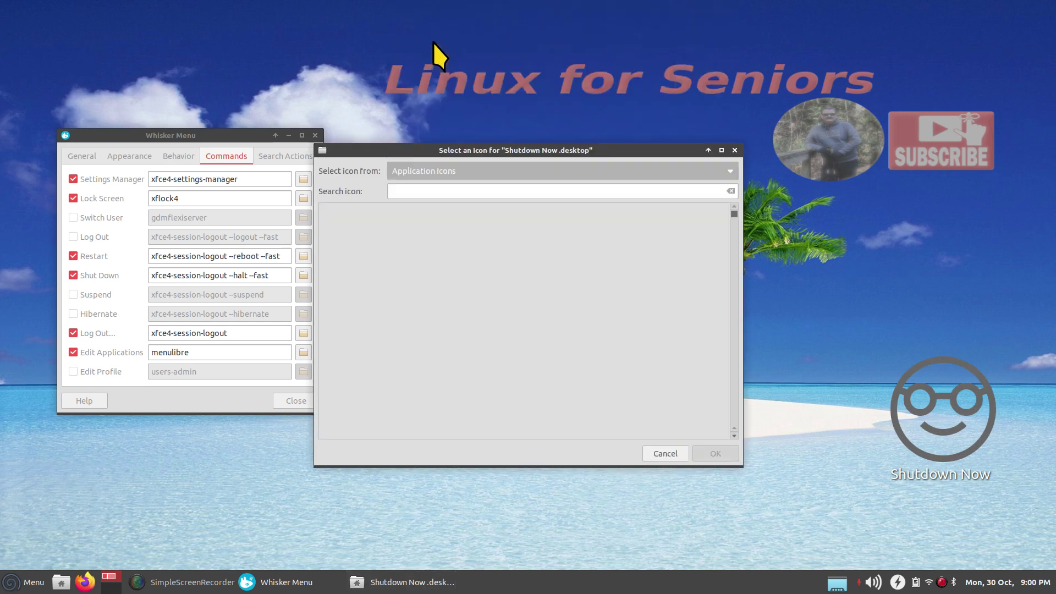
scroll(601, 337, down, 10)
scroll(623, 366, down, 15)
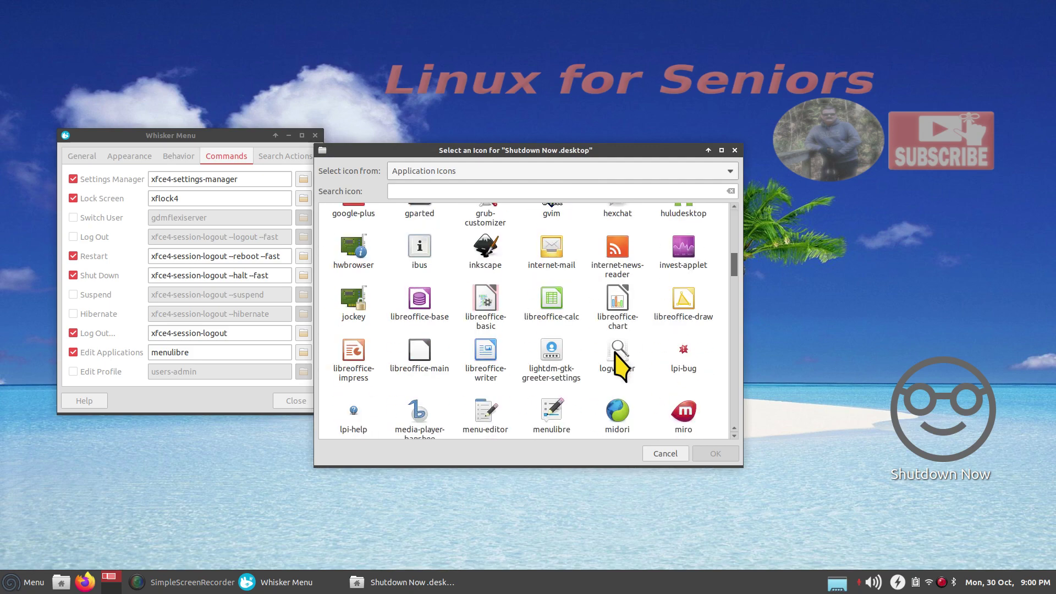
scroll(621, 367, down, 12)
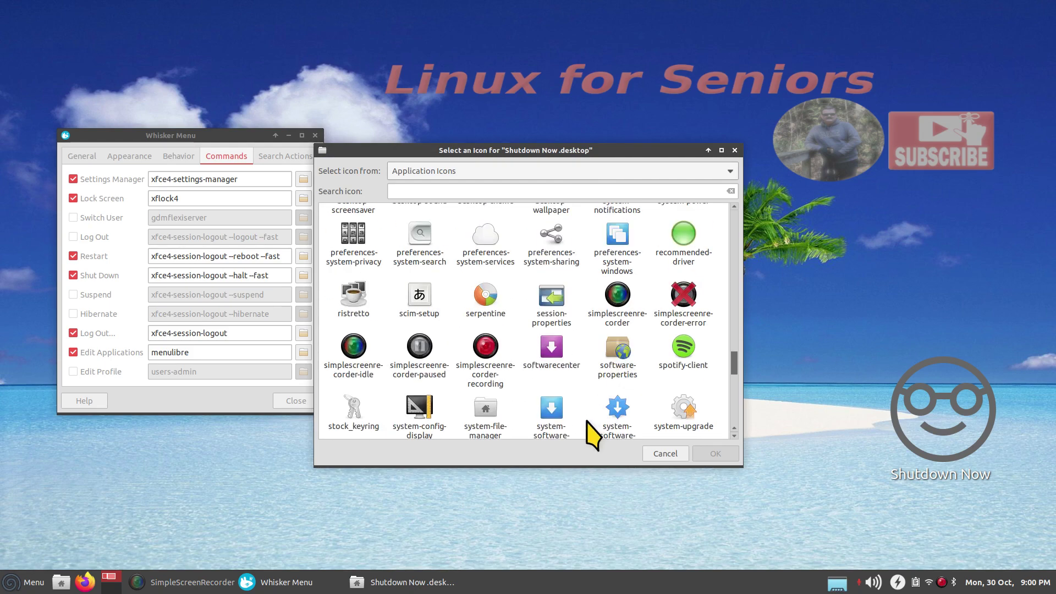
click(485, 349)
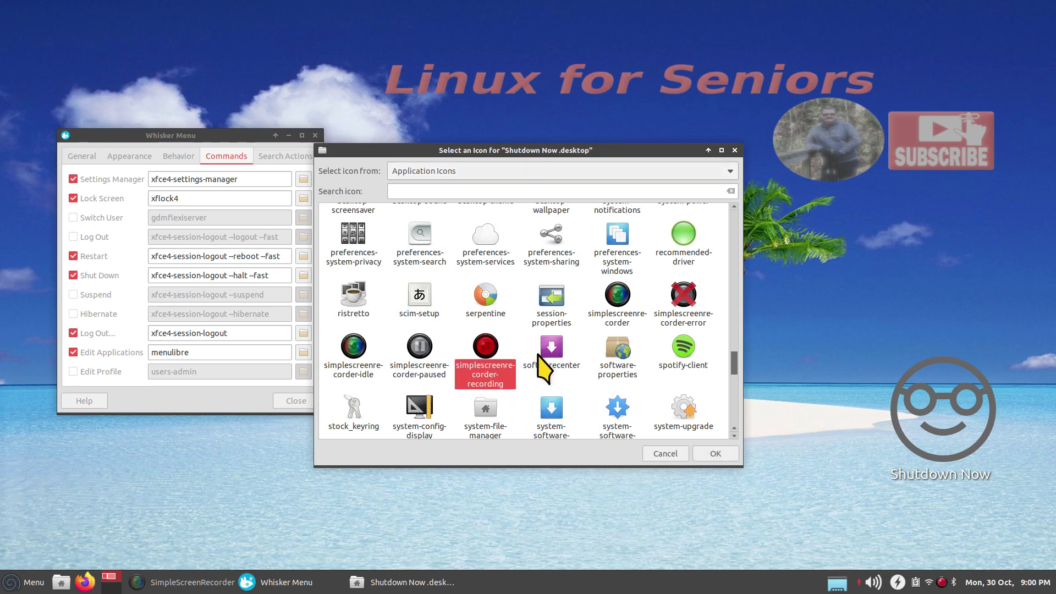
click(713, 453)
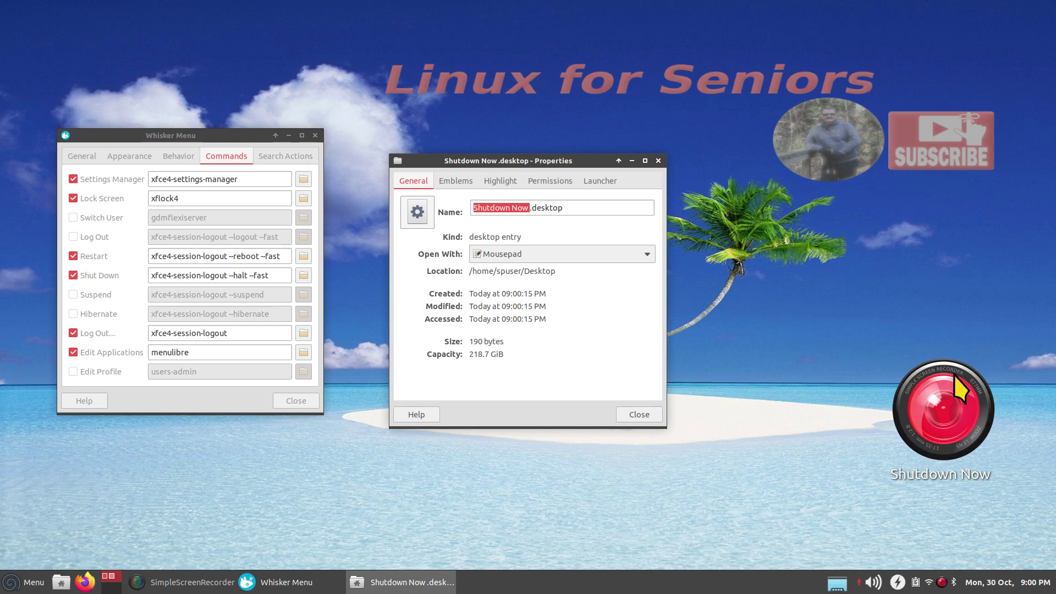
click(639, 415)
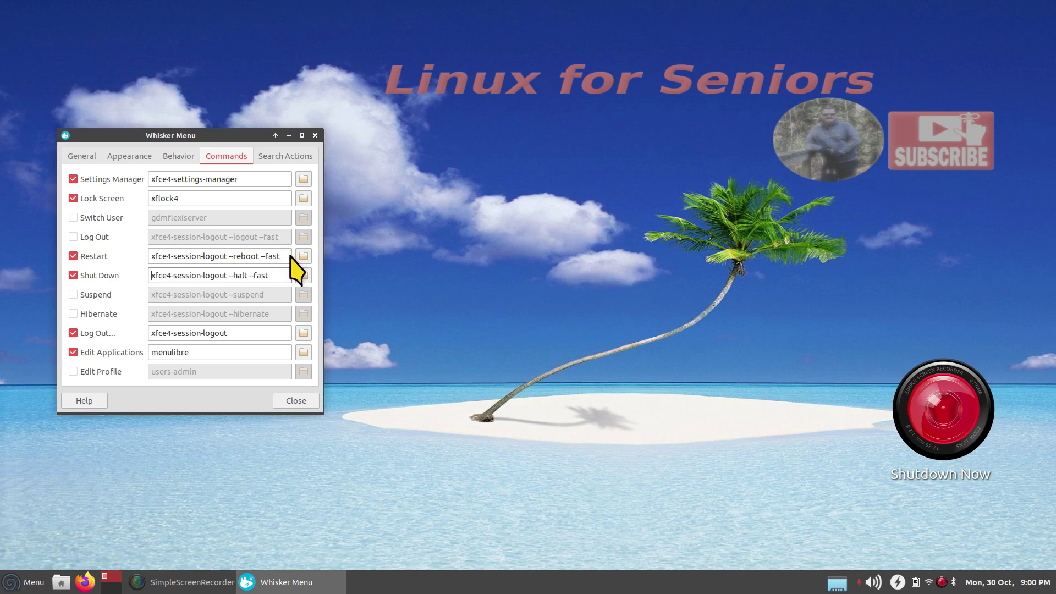
- Start a new desktop launcher named Reboot Now, copying the Whisker Menu's Restart command xfce4-session-logout --reboot --fast into it
right_click(464, 168)
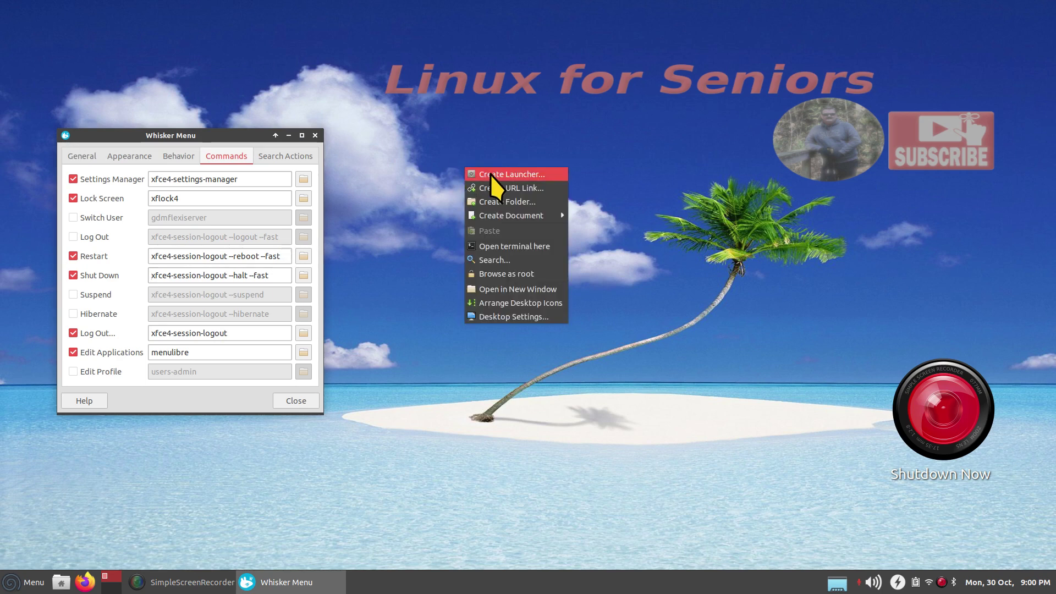
click(490, 173)
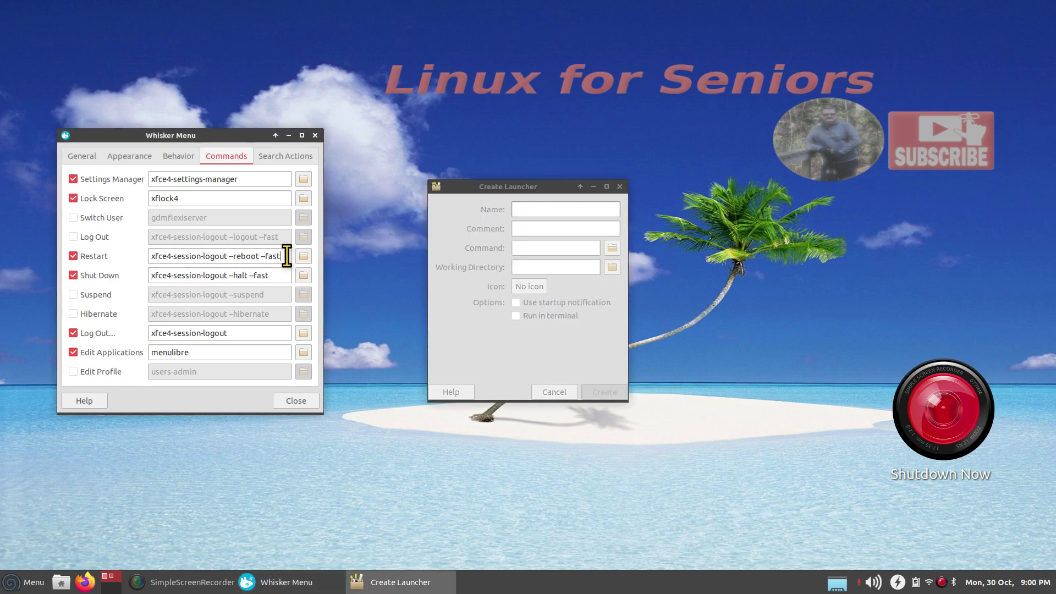
drag(283, 255, 148, 255)
right_click(194, 255)
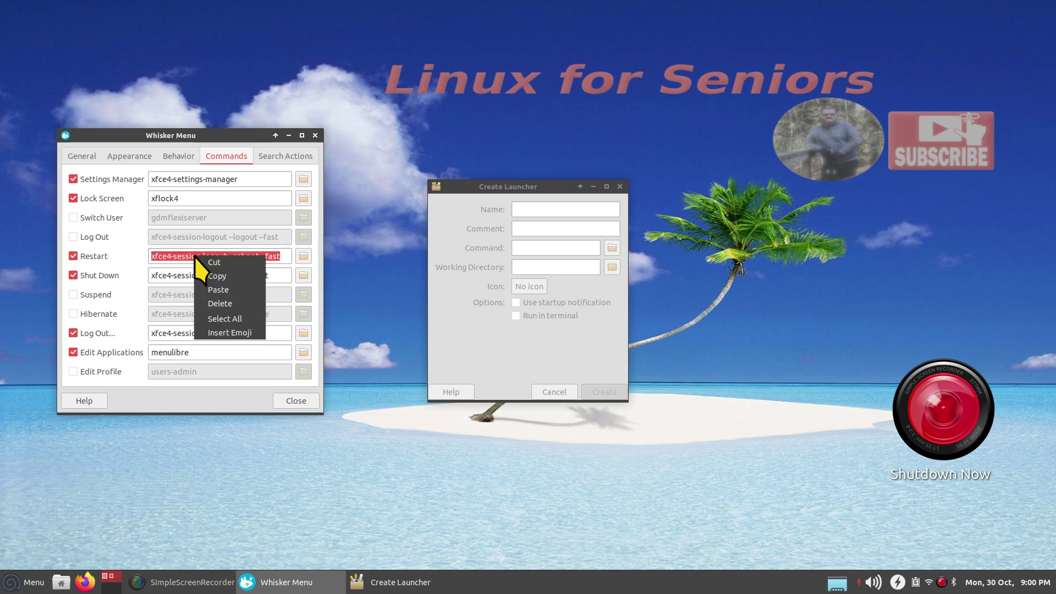
click(240, 276)
click(523, 247)
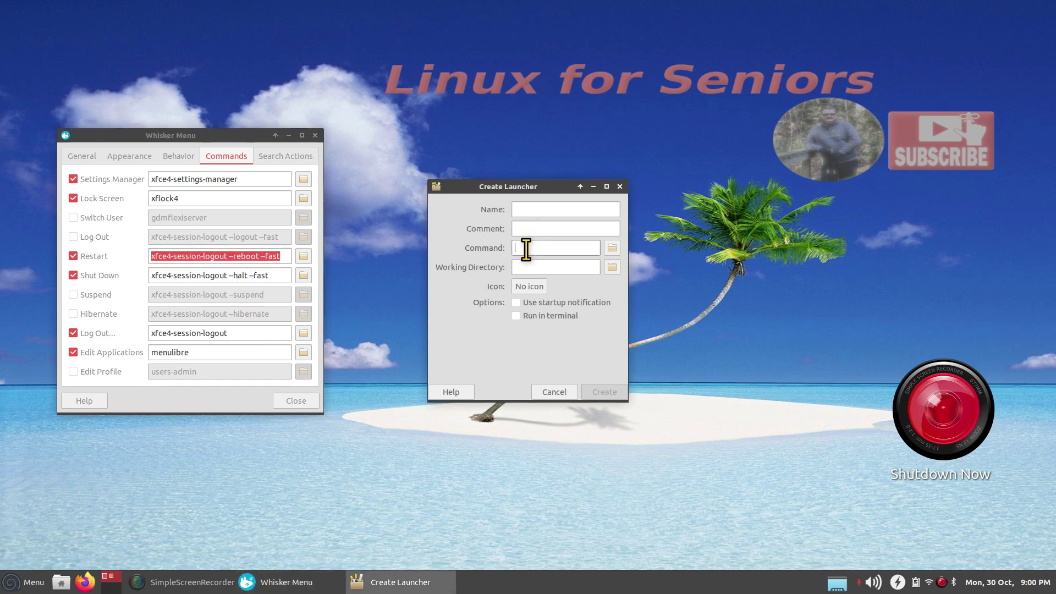
right_click(526, 249)
click(561, 281)
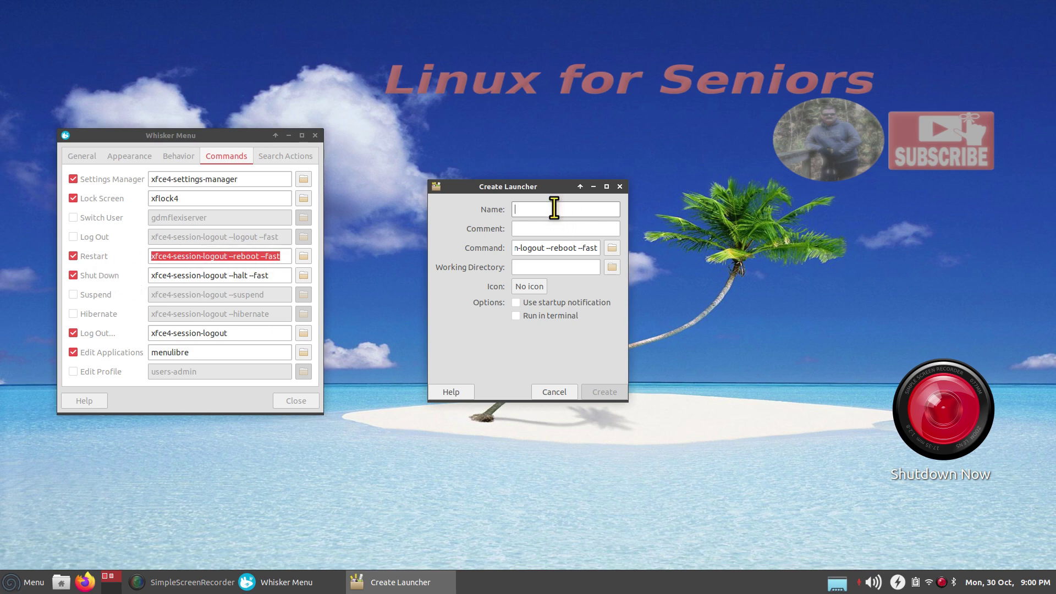
text(Reboot Now)
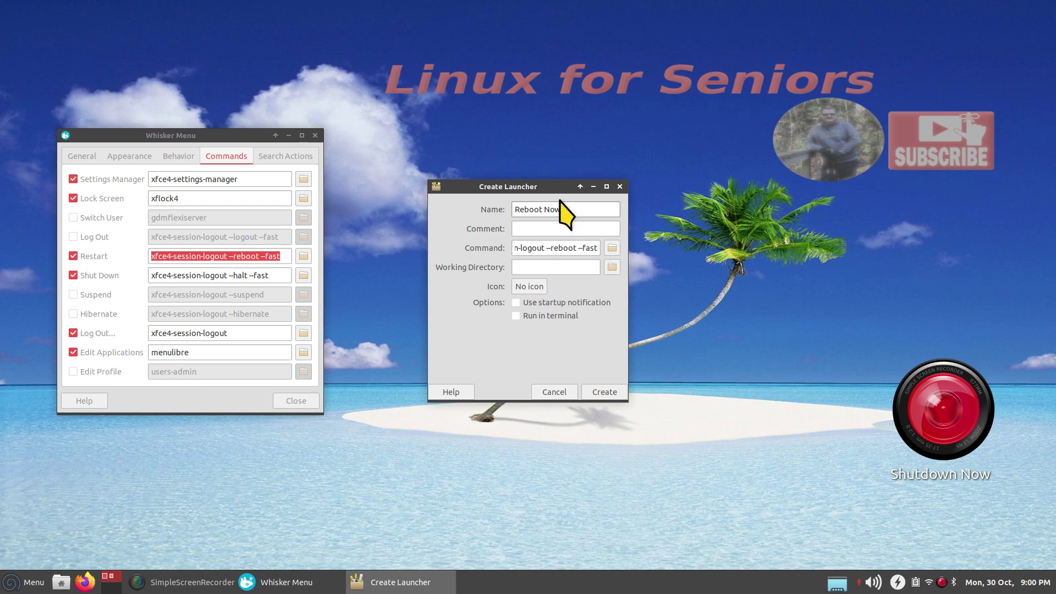
- Request a restart from the Whisker Menu to view its icon and confirmation dialog, and cancel the restart
click(23, 581)
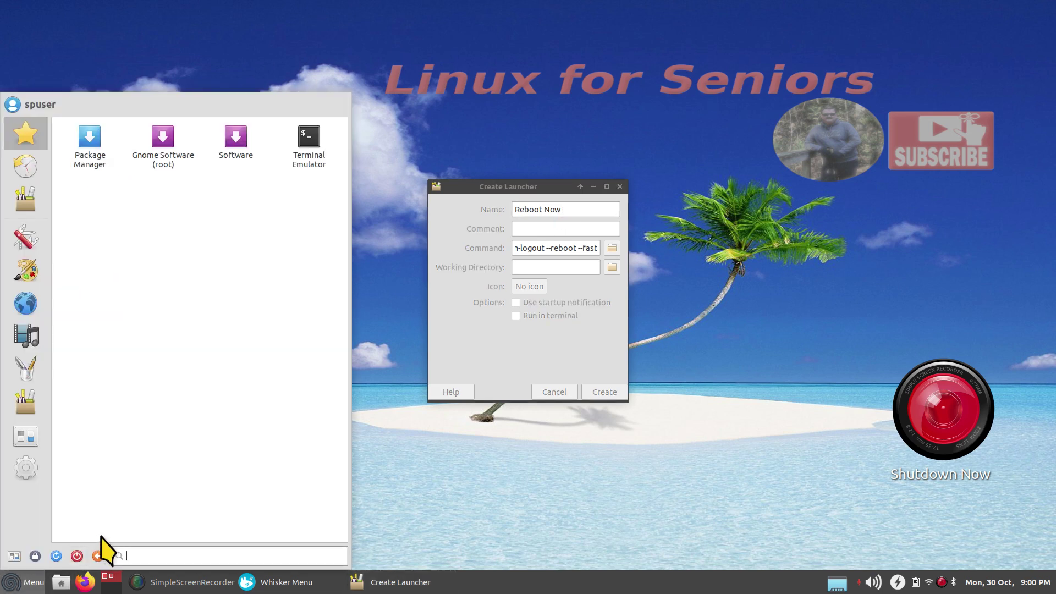
click(56, 556)
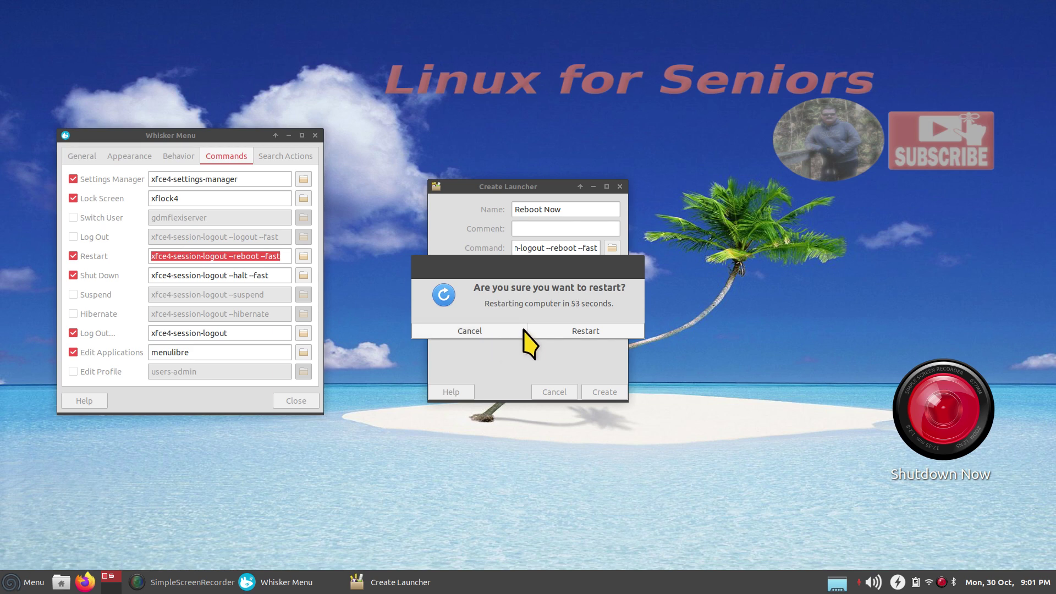
click(471, 331)
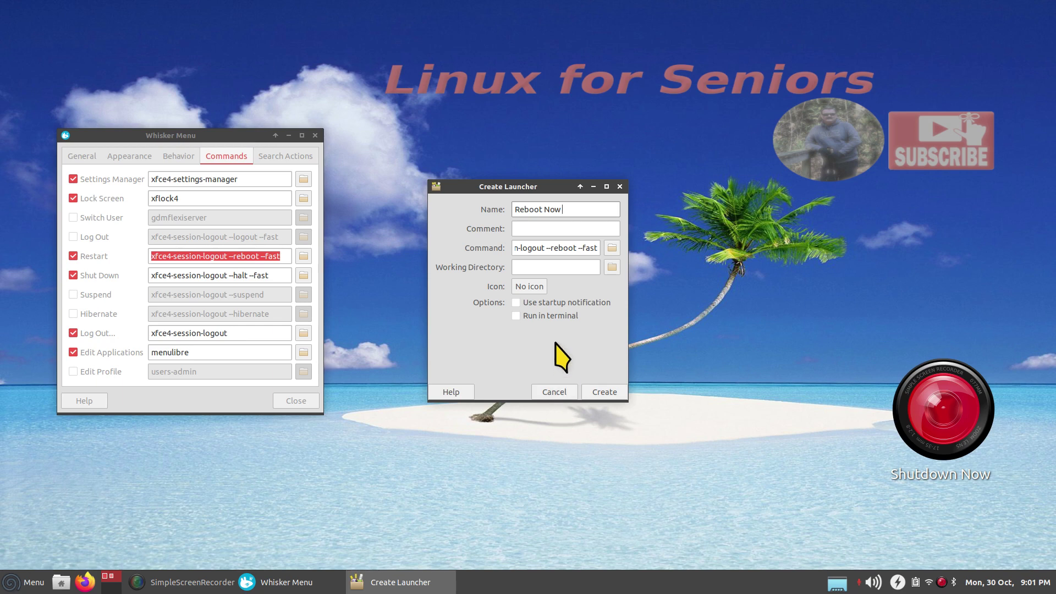
- Search all icons for "reboot" and set the new launcher's icon to system-reboot
click(529, 287)
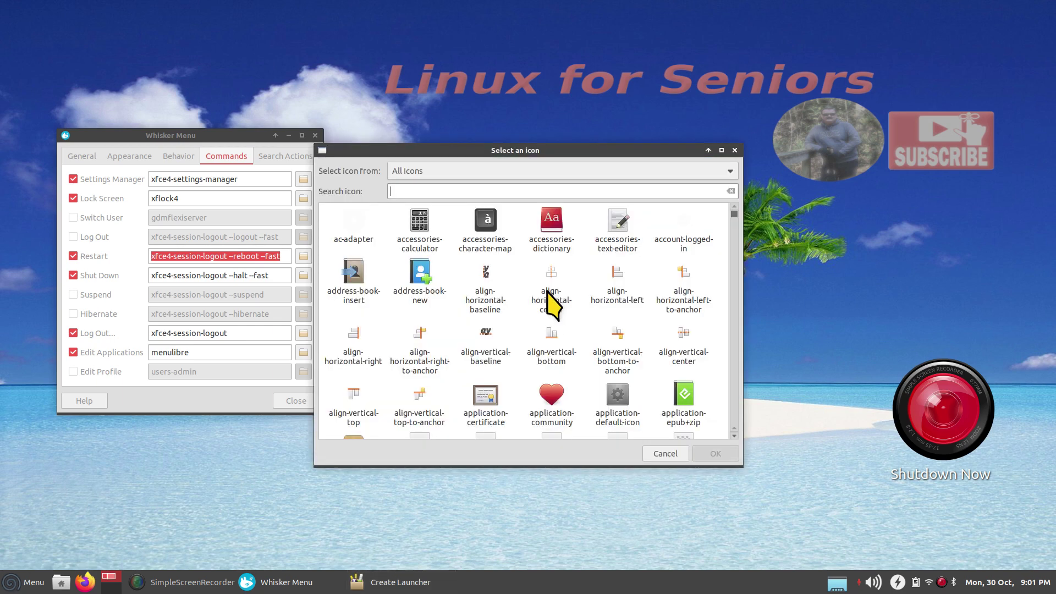
text(reboot)
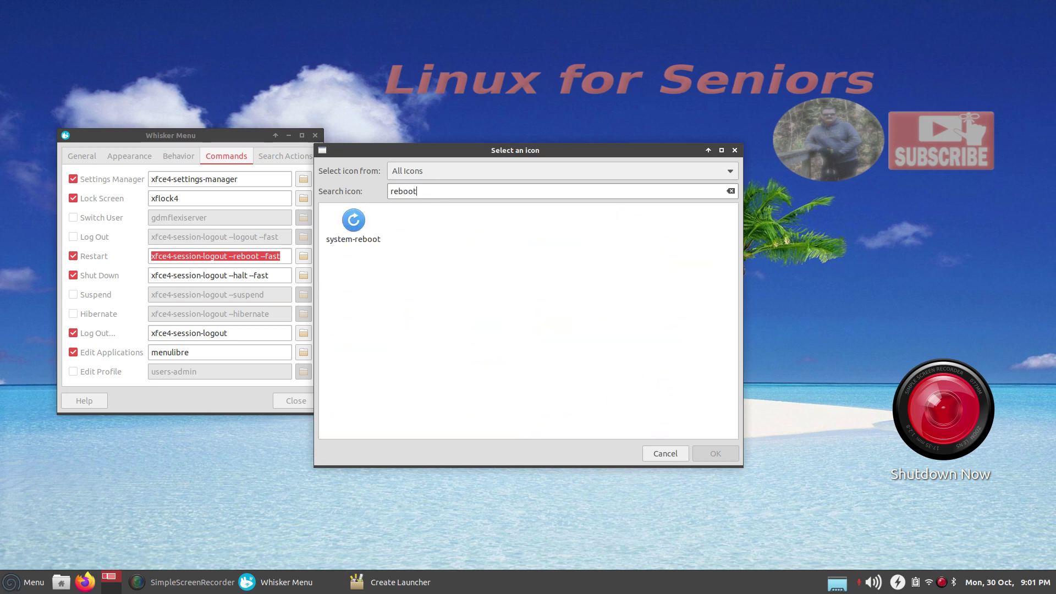
click(354, 222)
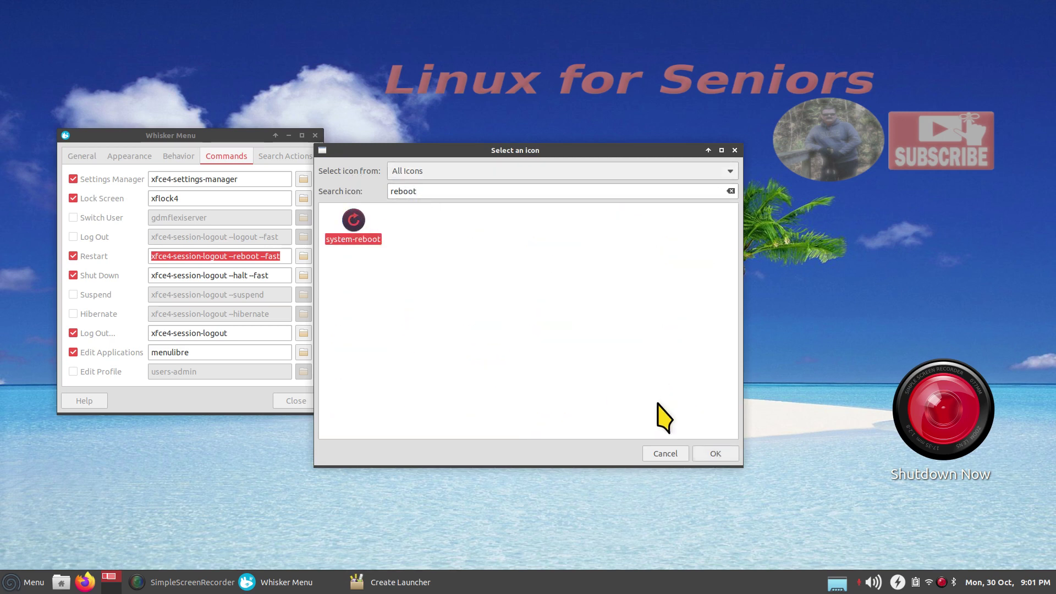
click(717, 453)
- Create the Reboot Now launcher and move it onto the island, beside the Shutdown Now launcher
click(608, 392)
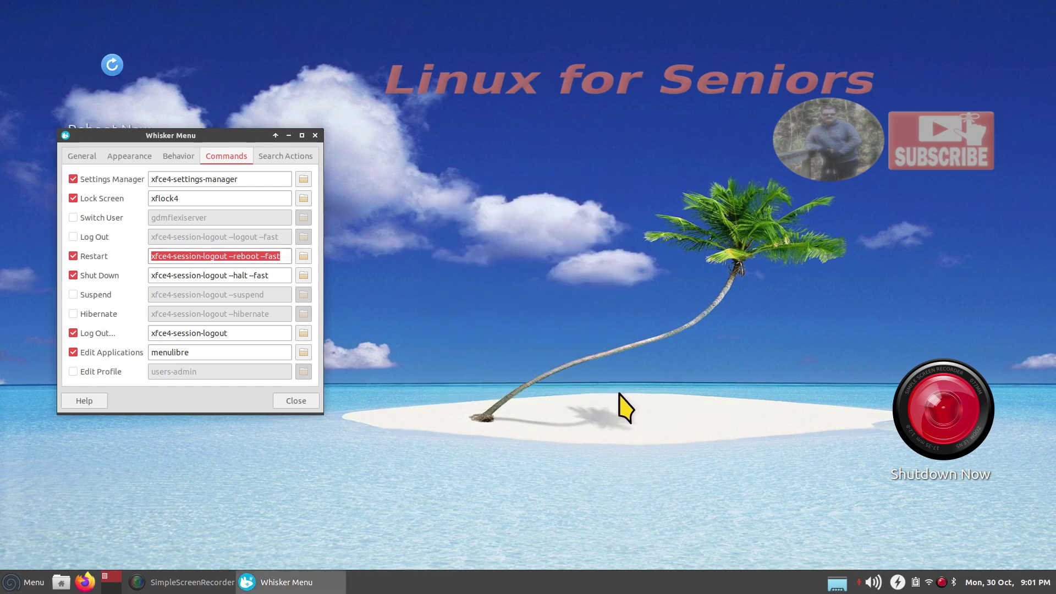
drag(125, 80, 721, 409)
click(667, 456)
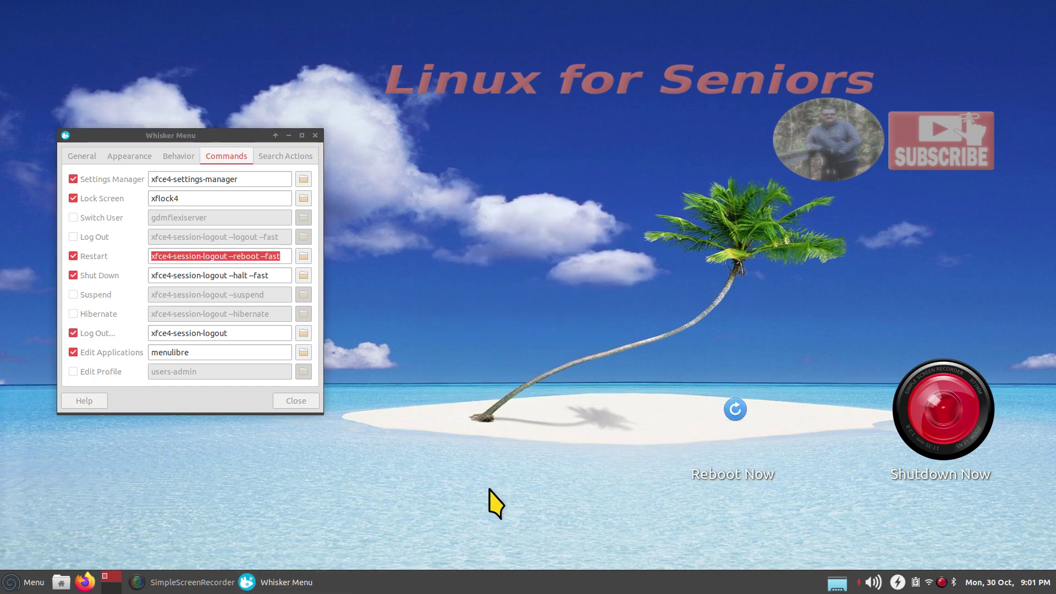
- In the Reboot Now launcher's properties, change its icon to the ssh-askpass-gnome pufferfish from All Icons
click(733, 418)
right_click(733, 418)
click(754, 400)
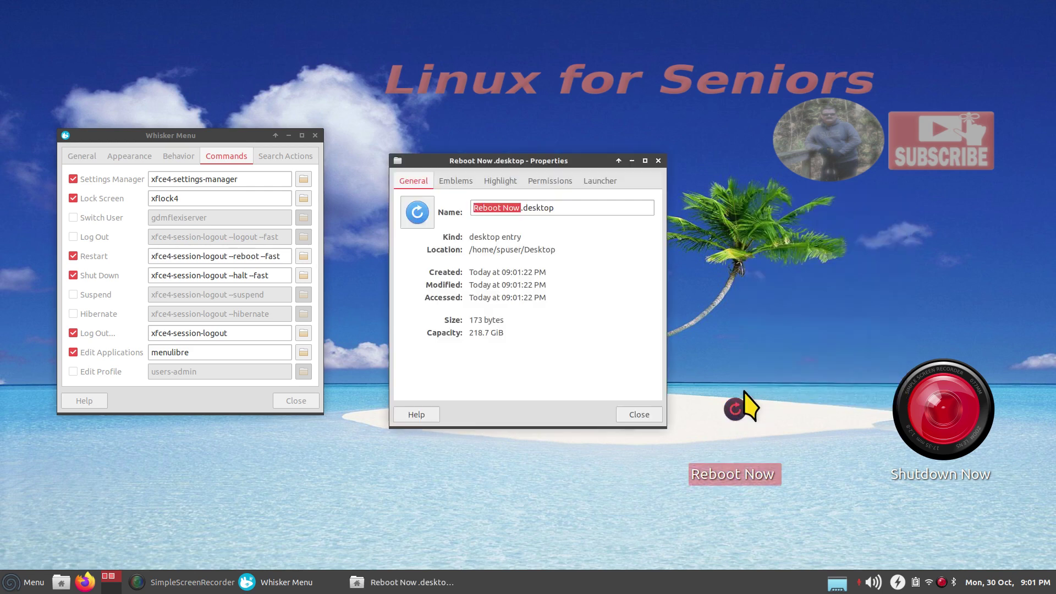
click(417, 214)
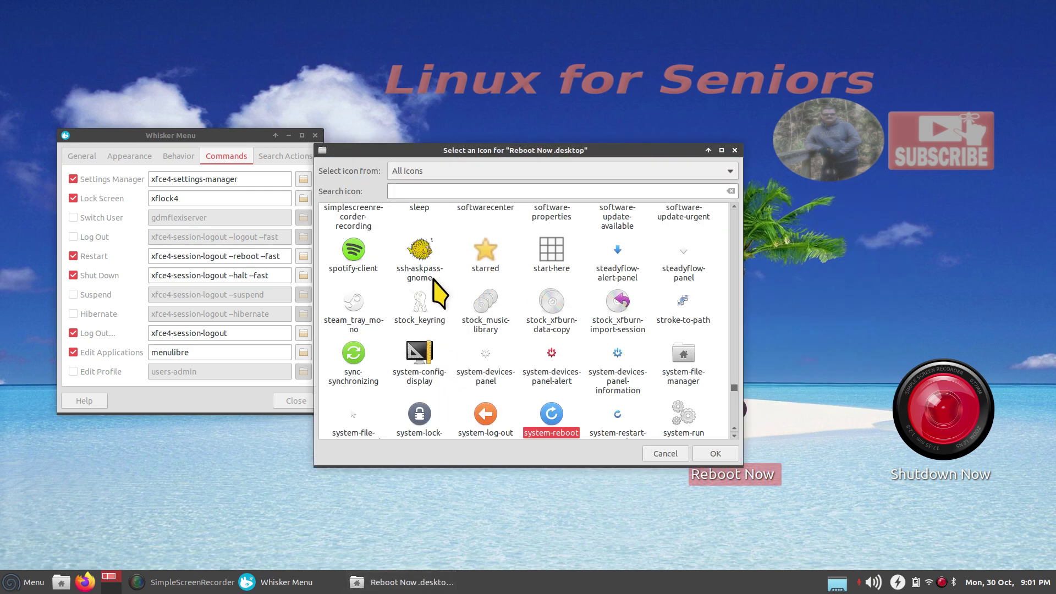
click(421, 256)
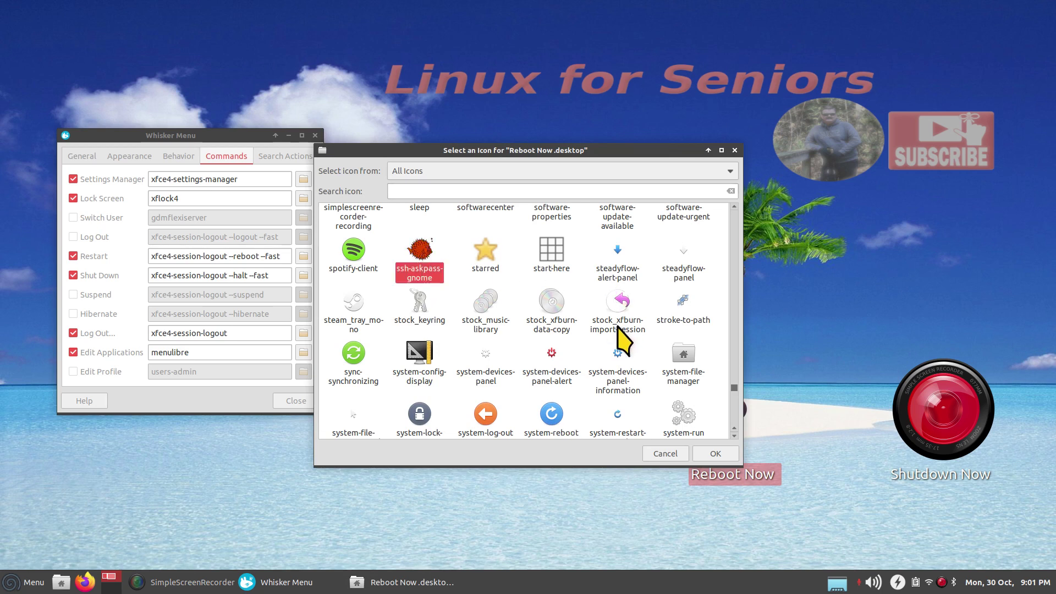
click(717, 454)
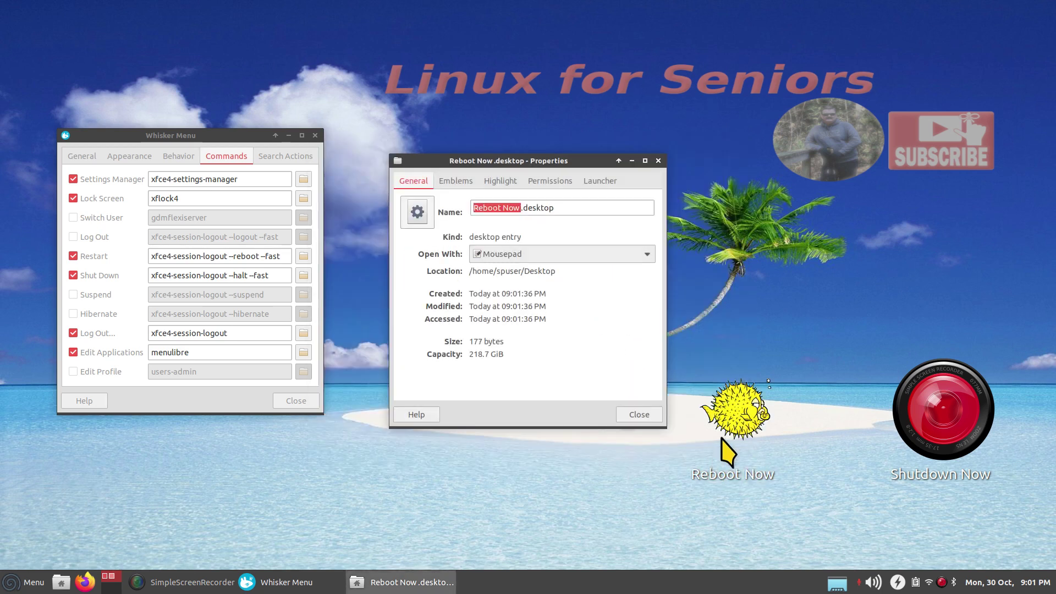
- Close the Reboot Now properties, enable and disable the Log Out command in the Whisker Menu settings, and close those settings
click(639, 414)
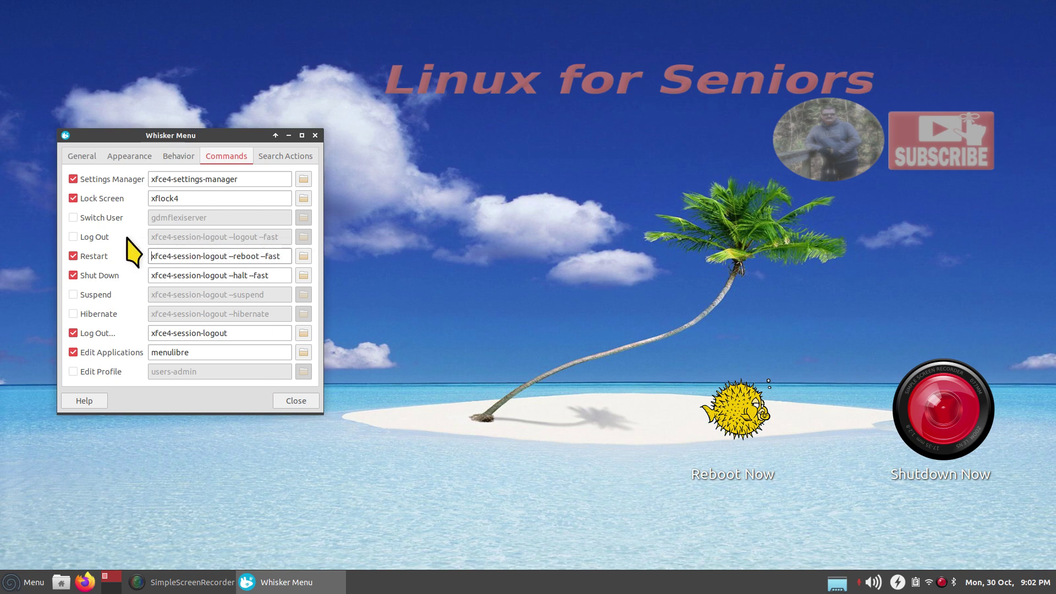
click(74, 236)
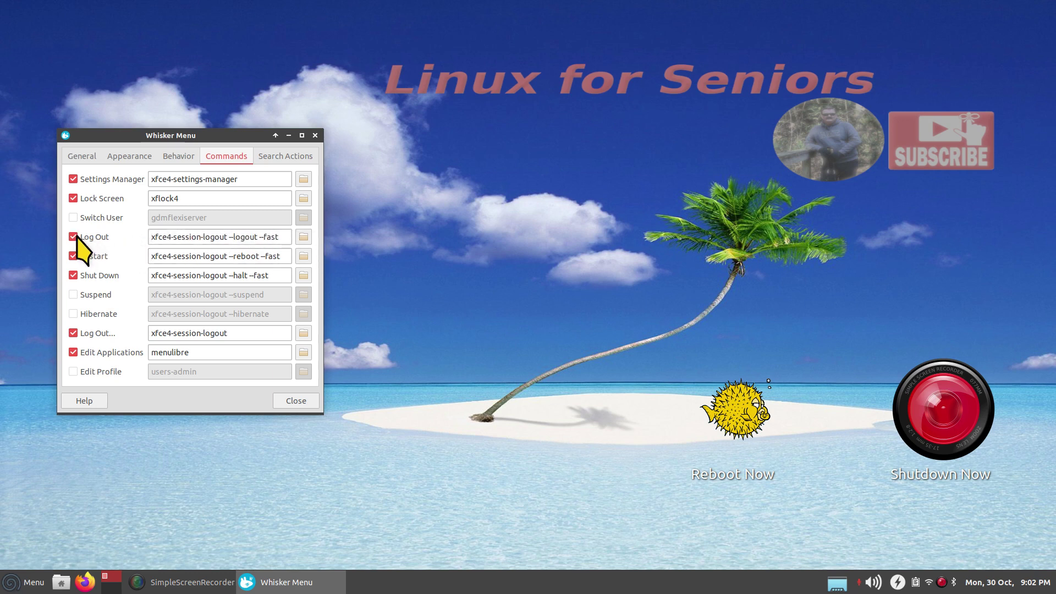
click(75, 237)
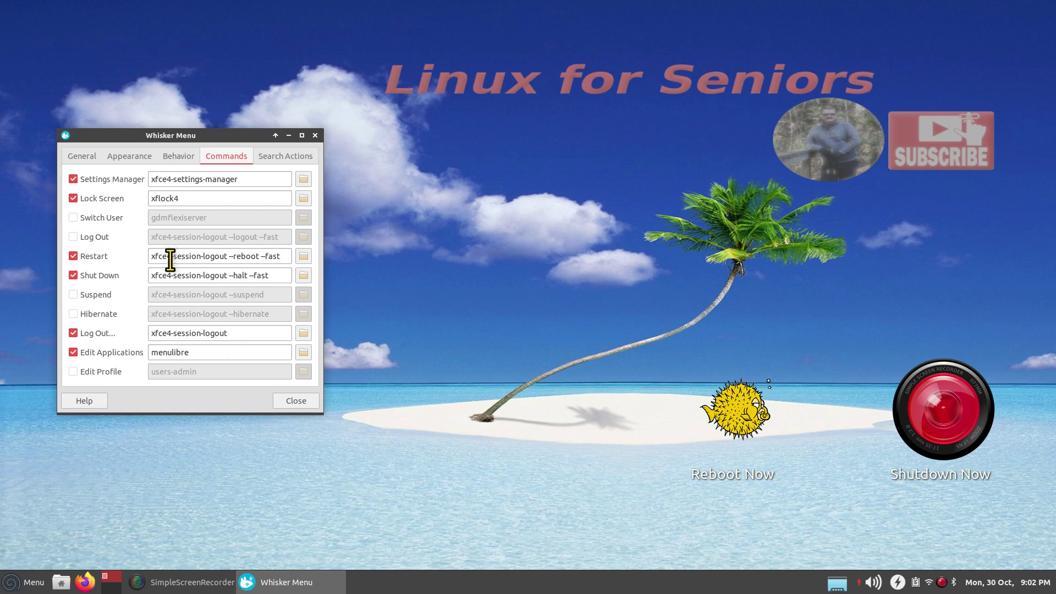
click(296, 401)
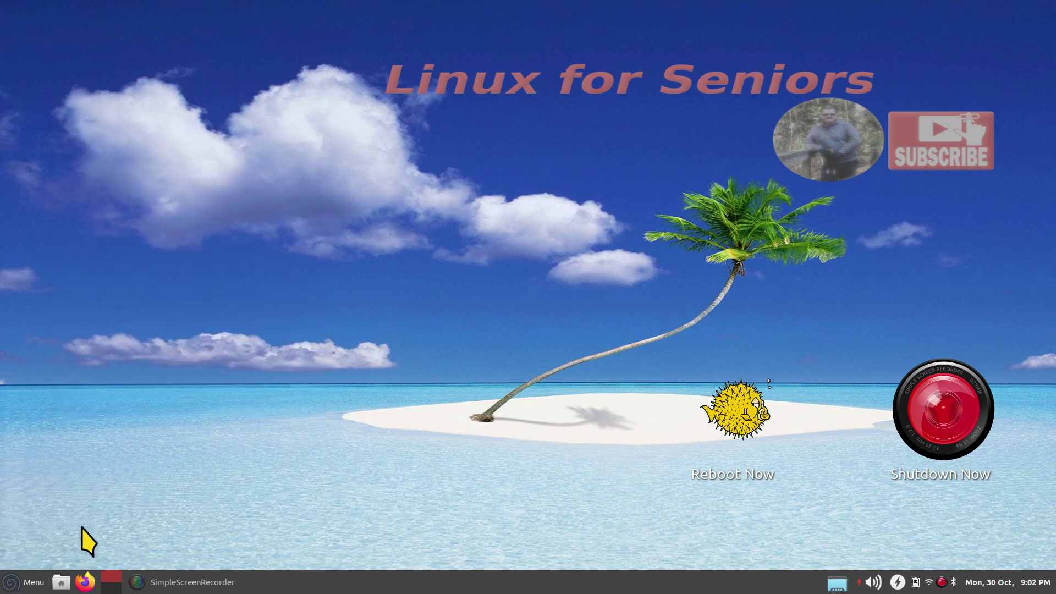
- Request a shutdown from the Whisker Menu to view its confirmation dialog, and cancel it
click(22, 582)
click(77, 556)
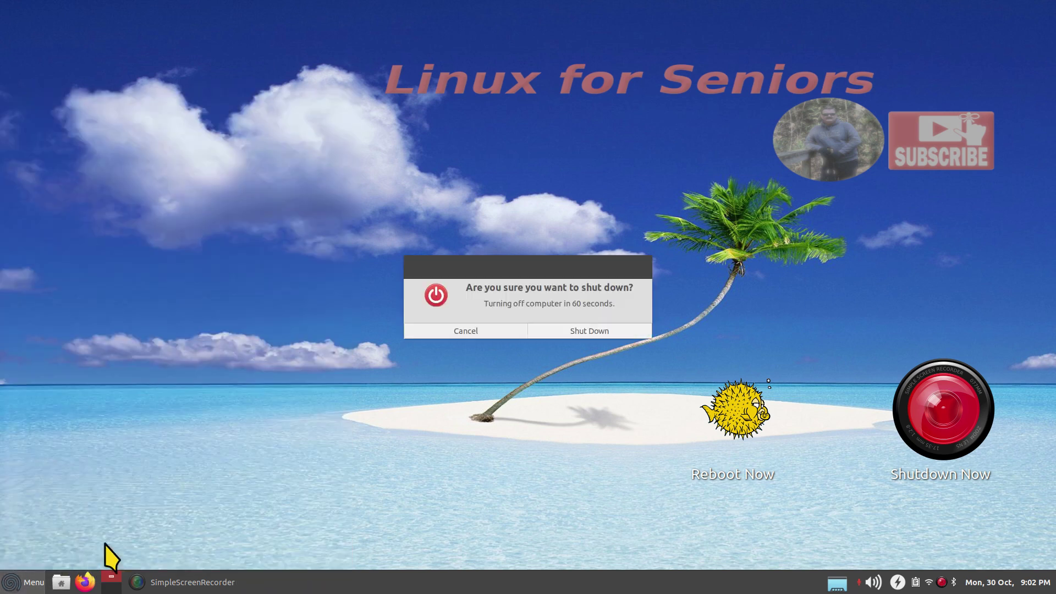
click(458, 333)
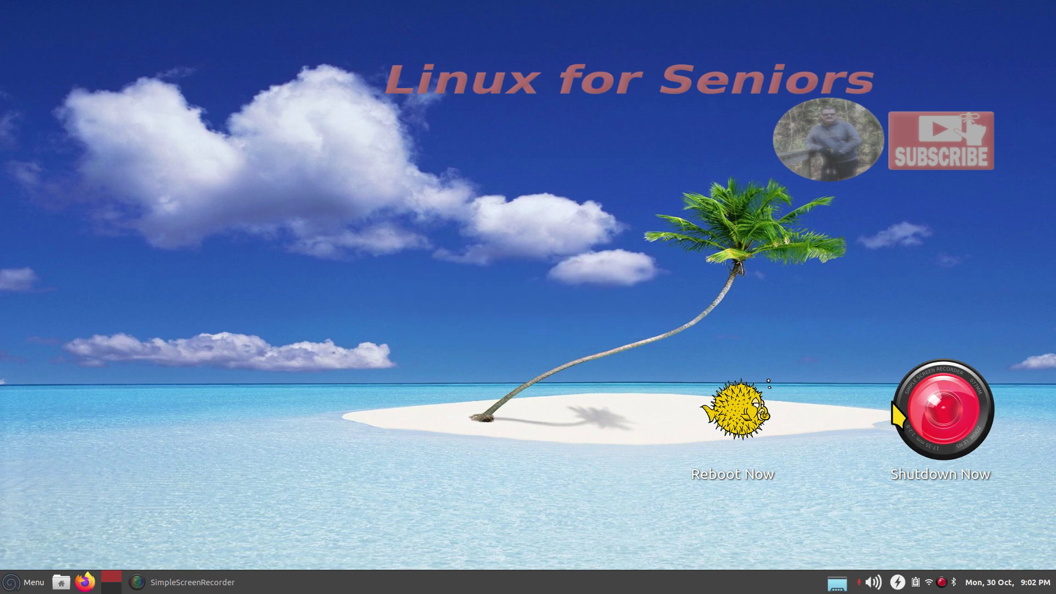
- View the Whisker Menu's log-out dialog, cancel it, and check the session icons in the Whisker Menu again
click(25, 582)
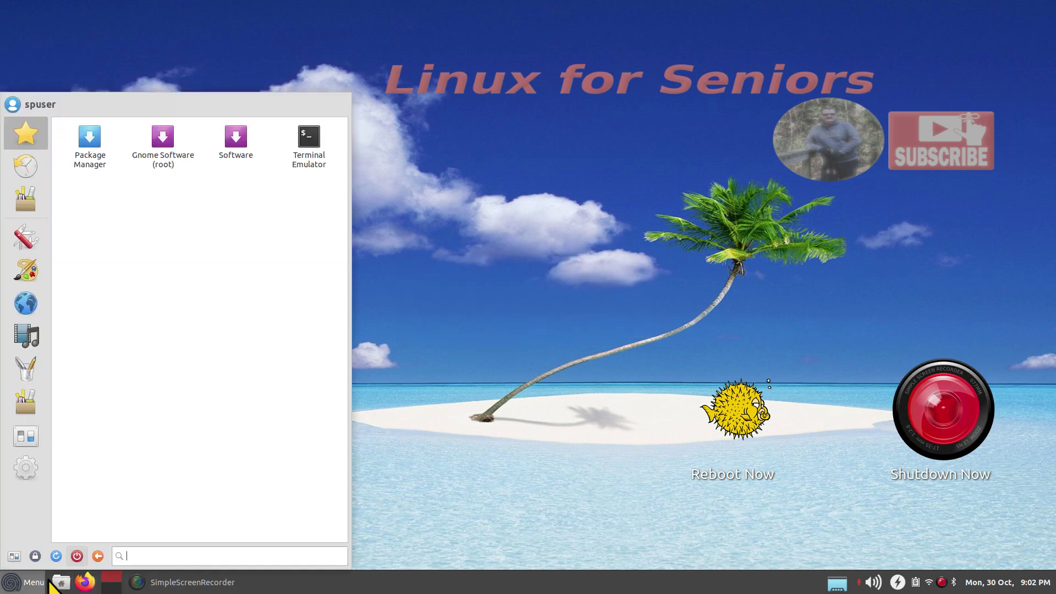
click(100, 555)
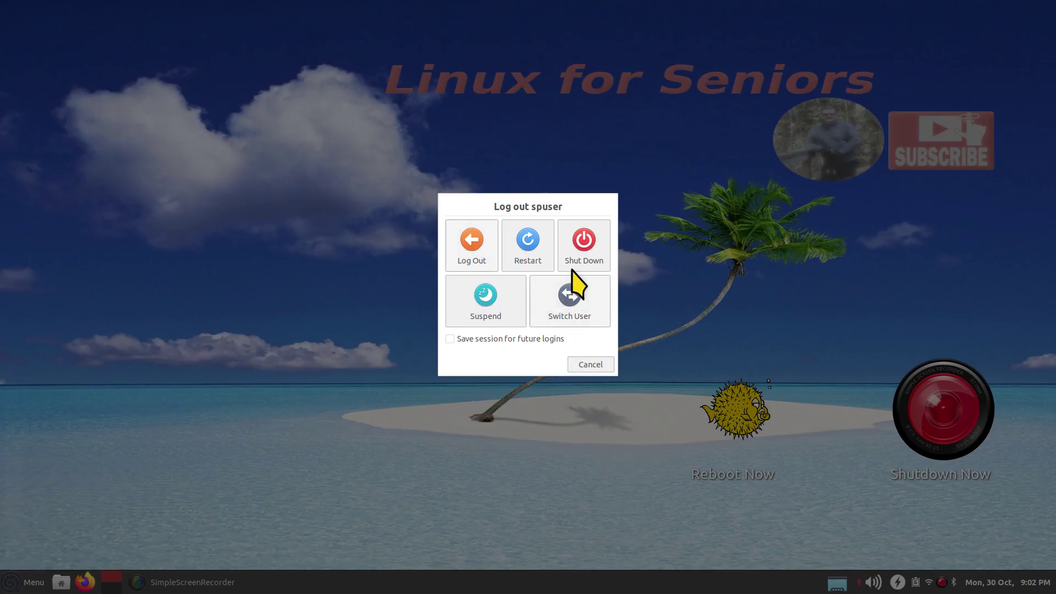
click(576, 363)
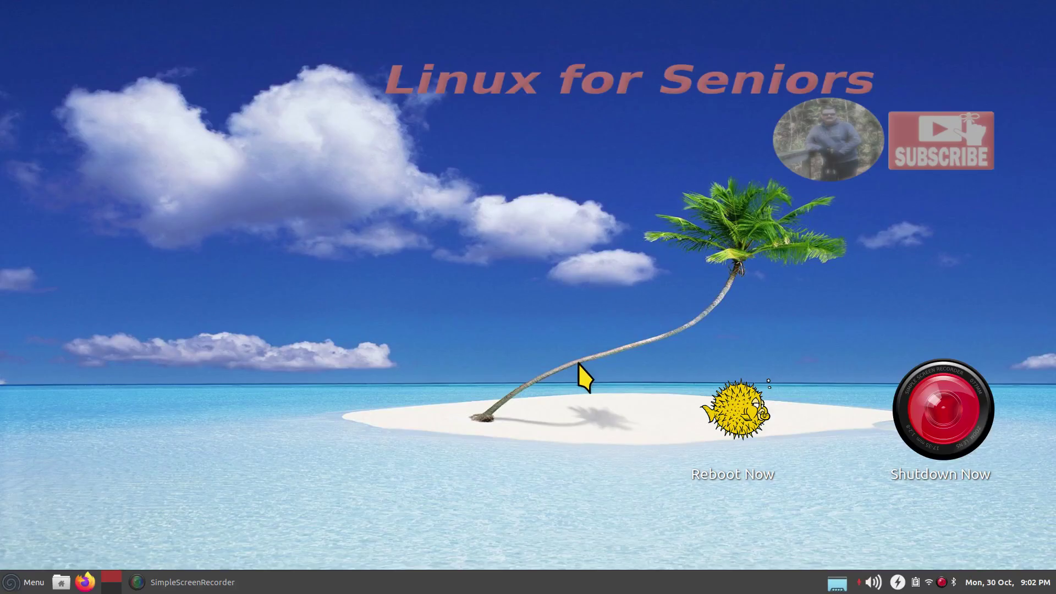
click(25, 582)
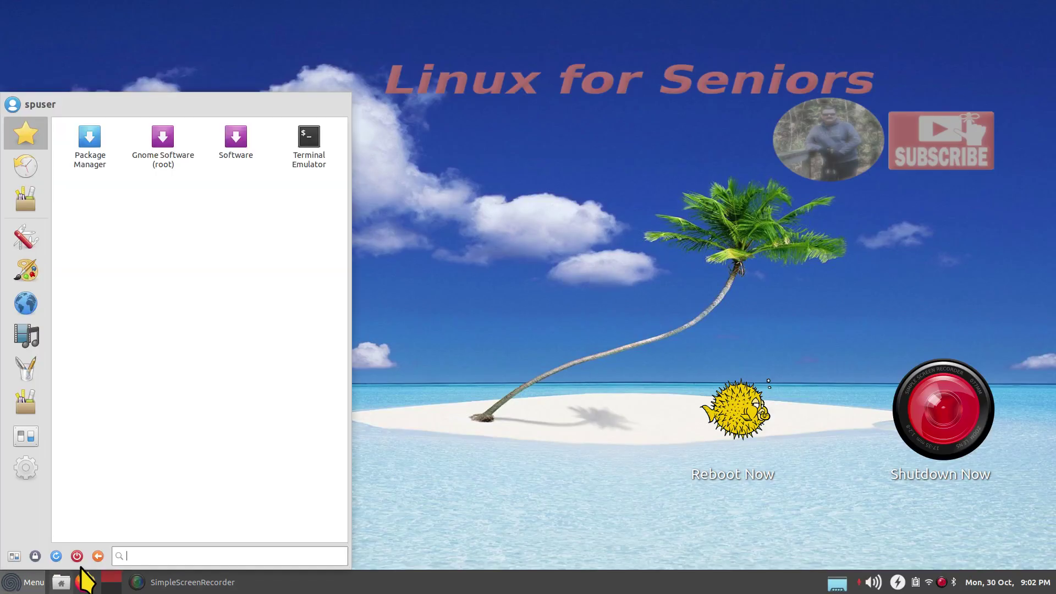
click(431, 312)
- Create a Log Out desktop launcher from the suggested Log Out entry and add it to the panel
right_click(407, 143)
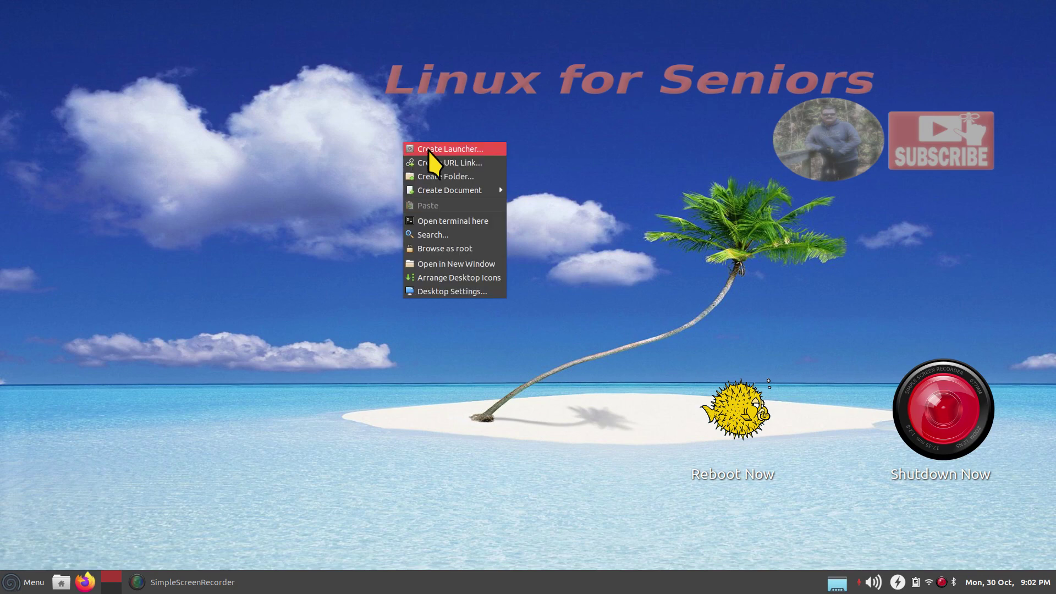
click(428, 150)
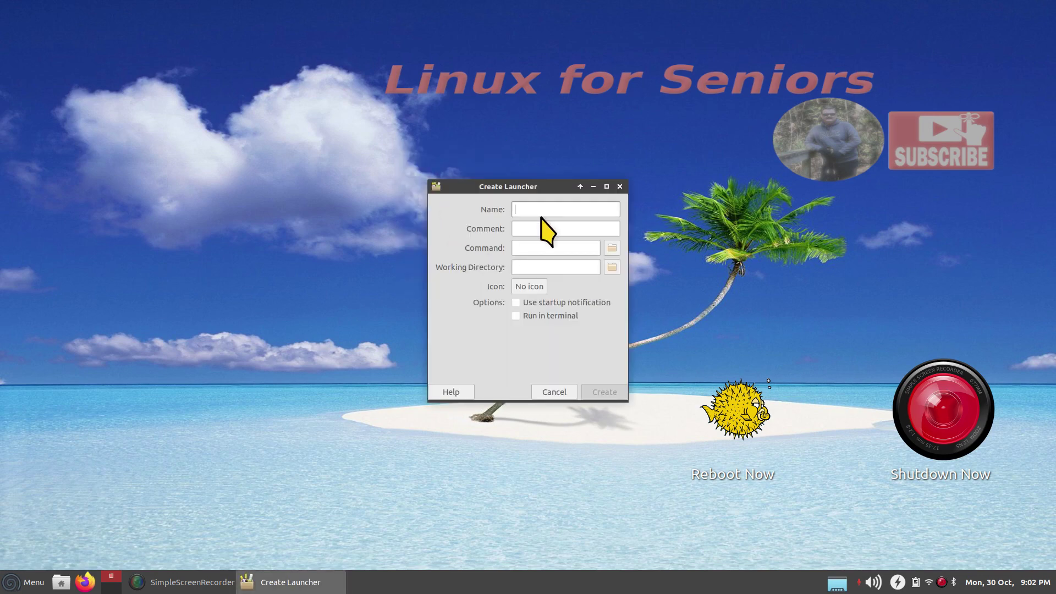
text(log)
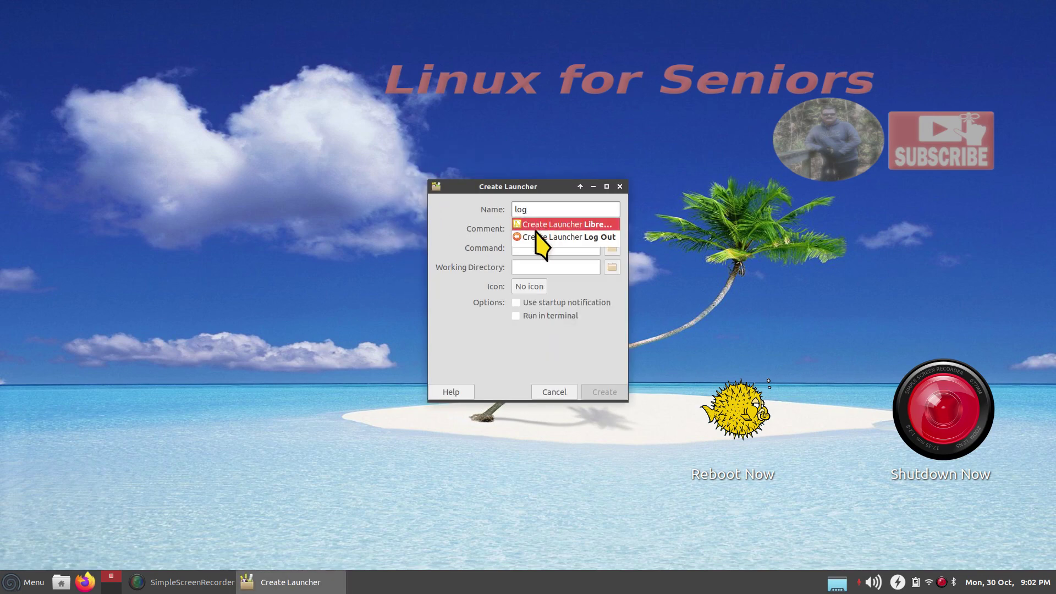
click(544, 236)
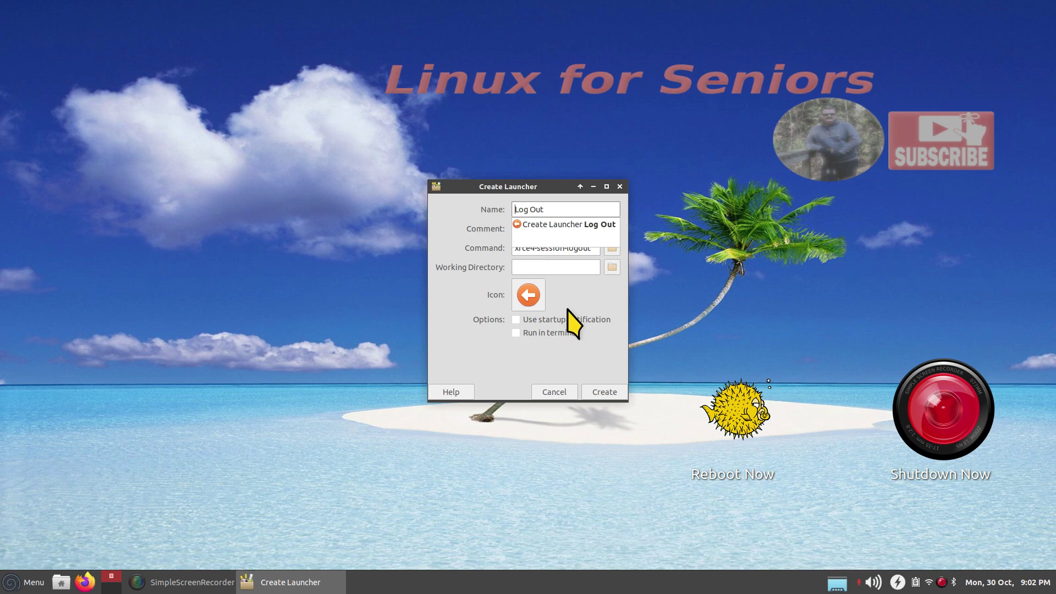
click(602, 392)
click(603, 391)
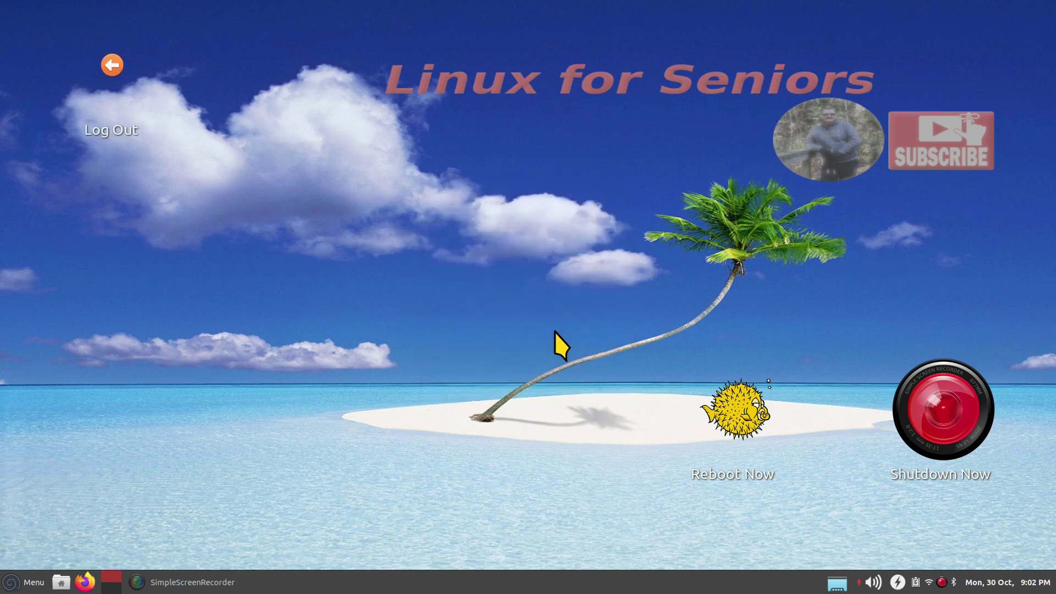
right_click(112, 62)
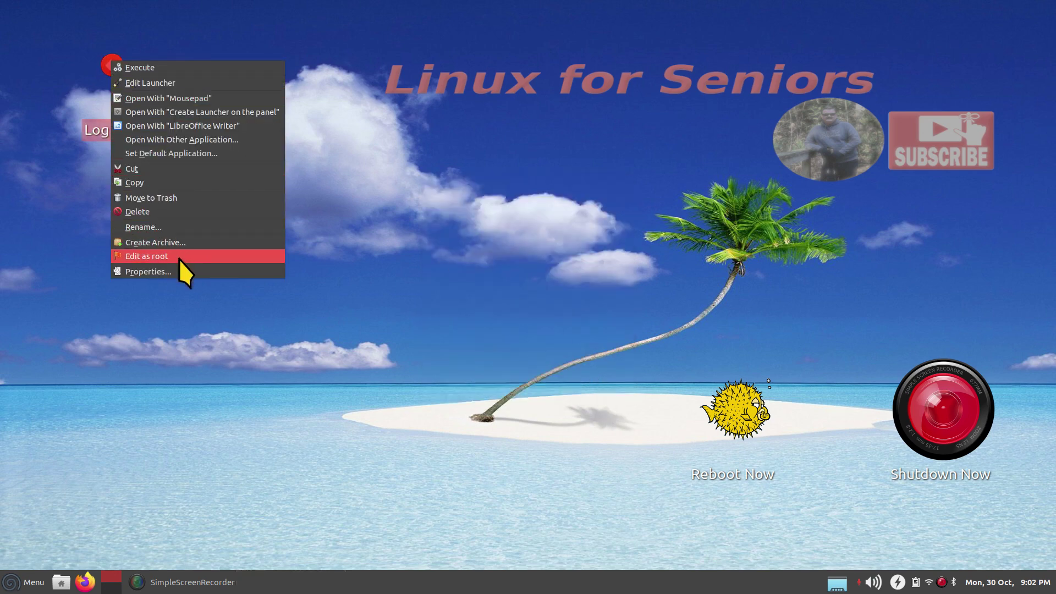
click(233, 111)
- Test the panel's Log Out launcher, cancel its dialog, and delete the Log Out launcher from the desktop
click(1043, 582)
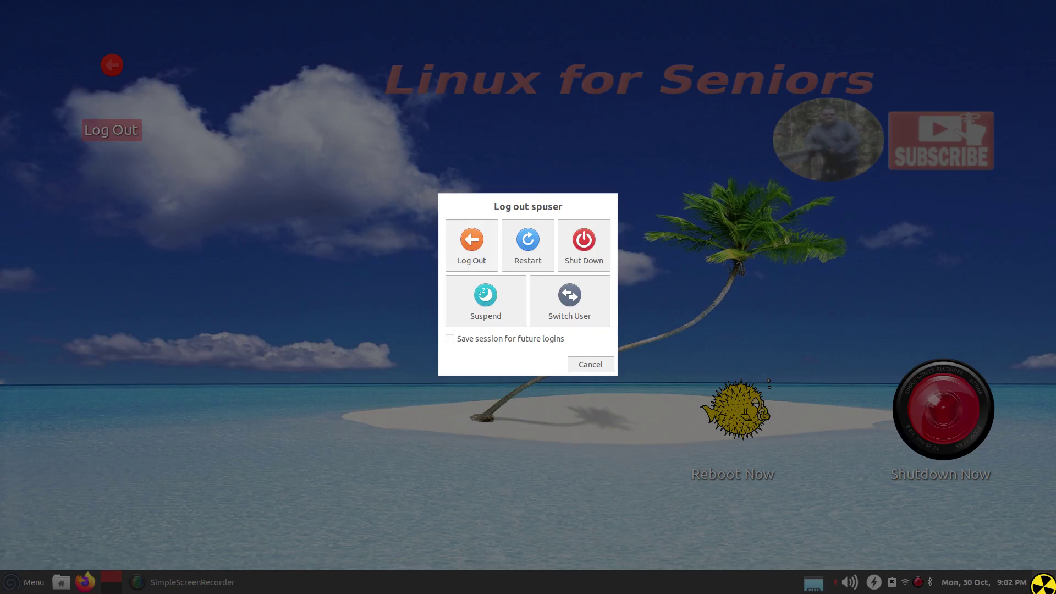
click(591, 365)
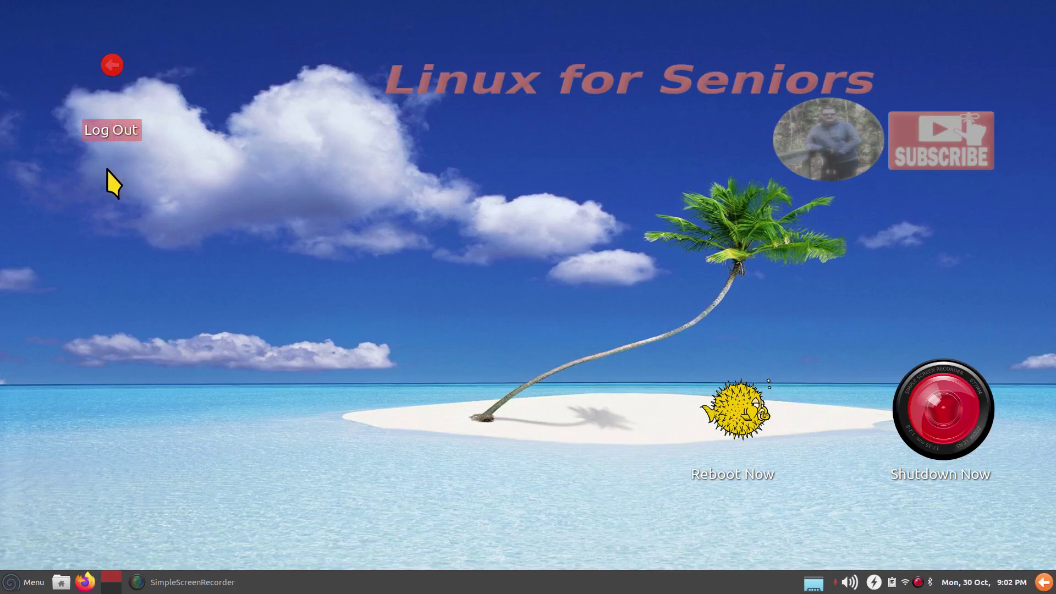
key(Delete)
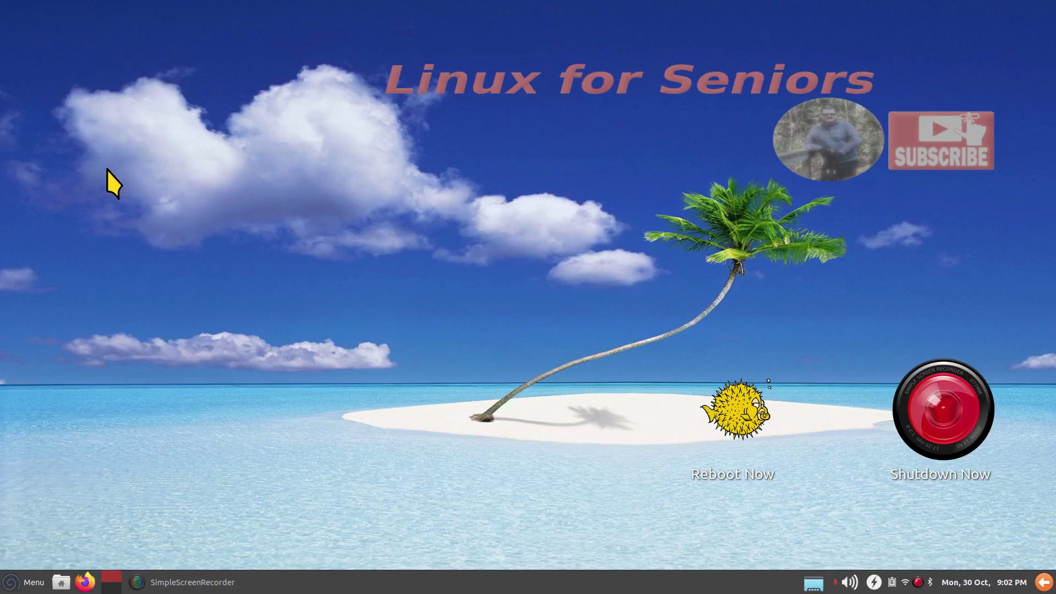
- Add the Action Buttons item to the panel and close the Add New Items window
right_click(497, 581)
mouse_move(531, 563)
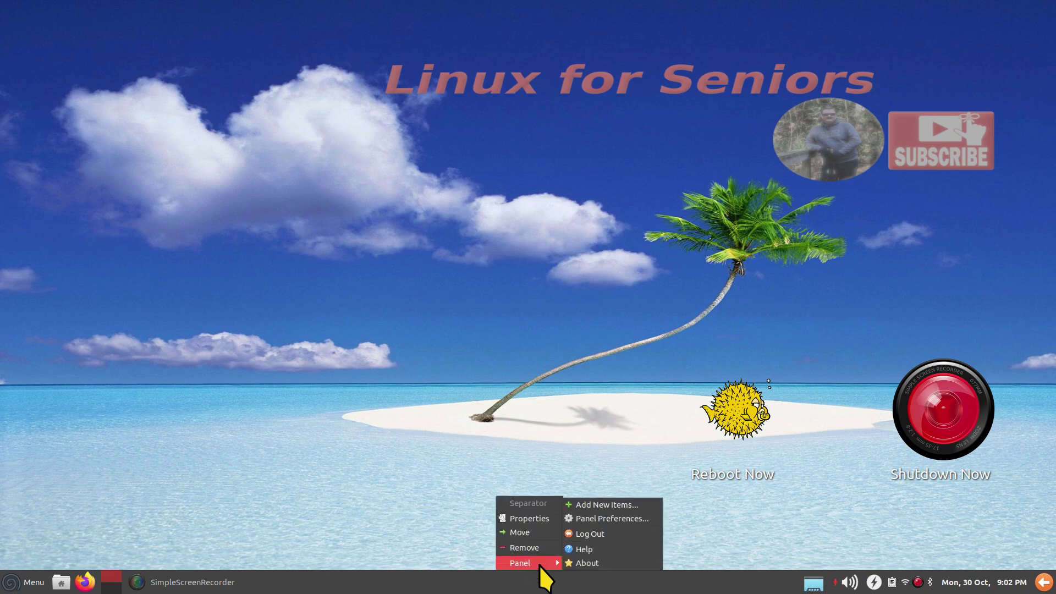
click(611, 505)
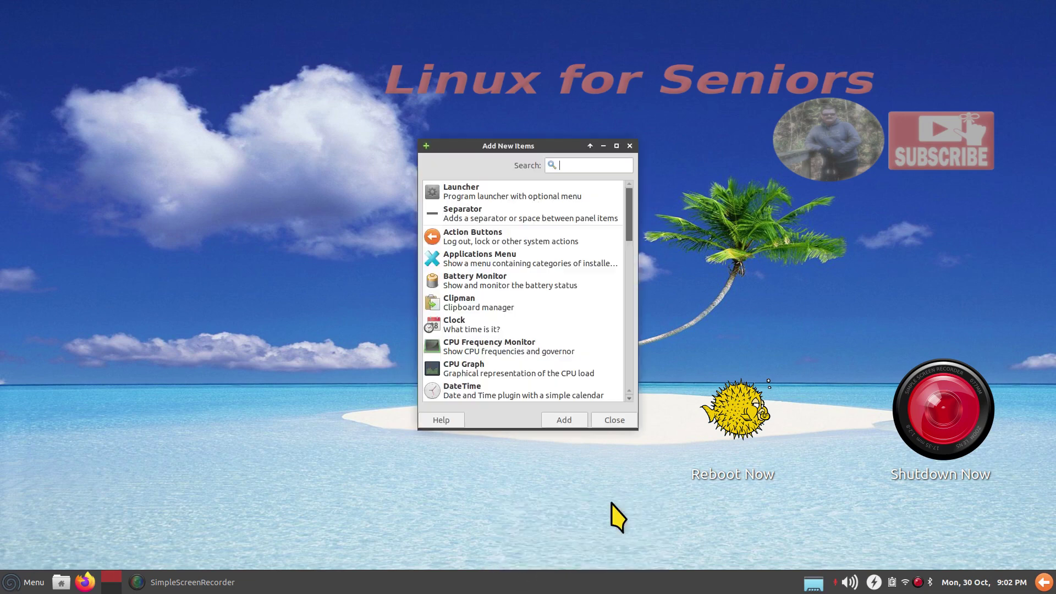
click(452, 244)
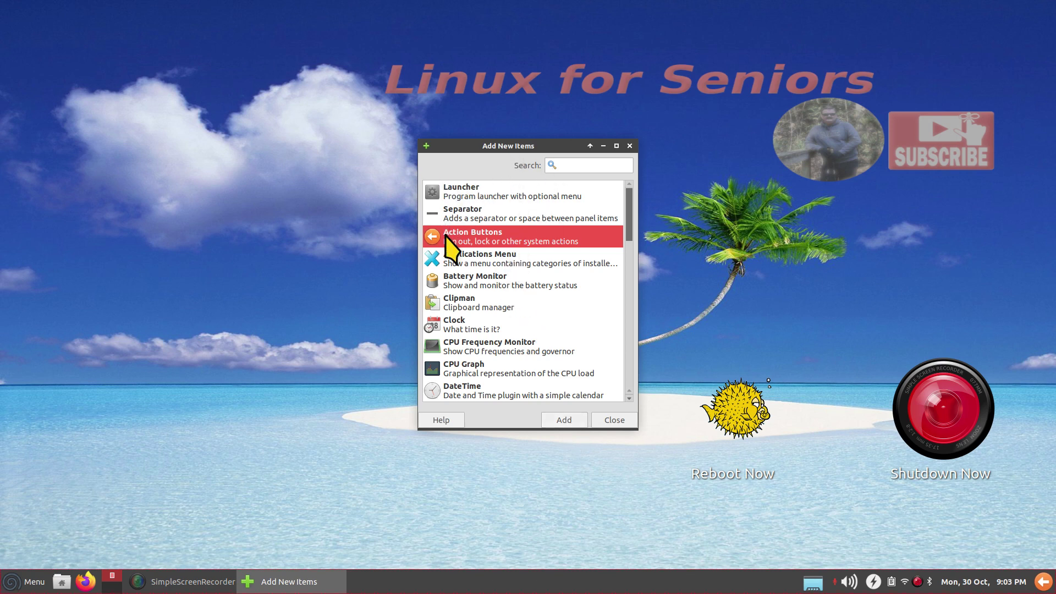
click(569, 420)
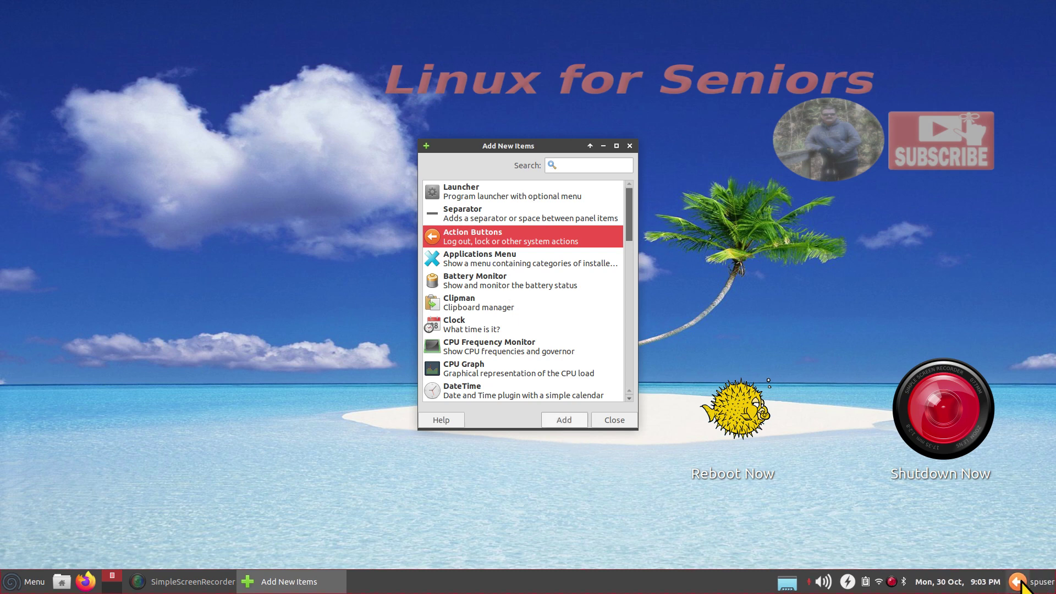
click(630, 146)
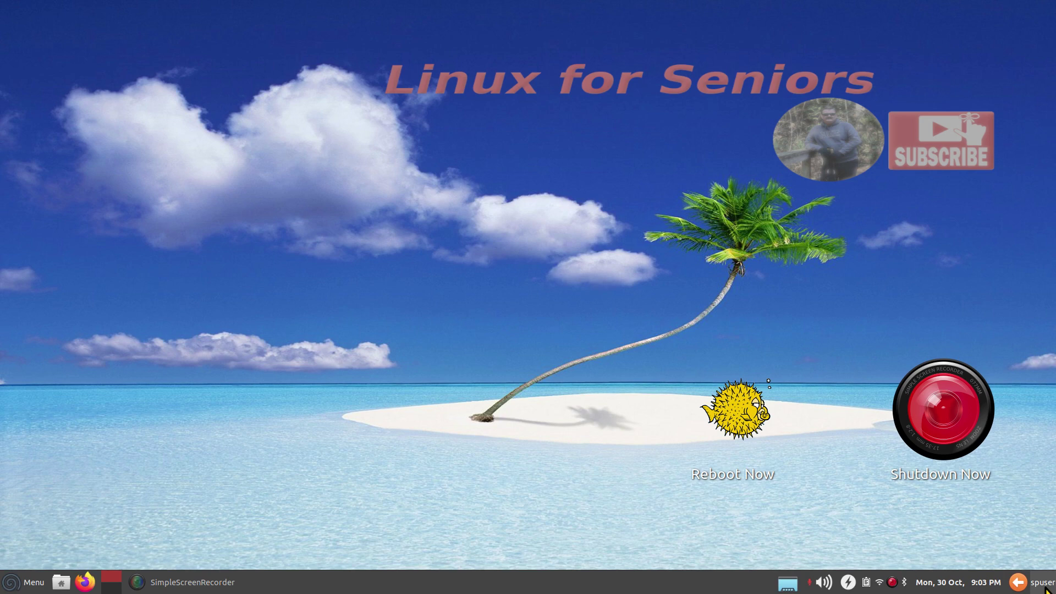
- View the home folder in the Thunar file manager, close it, and look through the Action Buttons menu on the panel
click(61, 582)
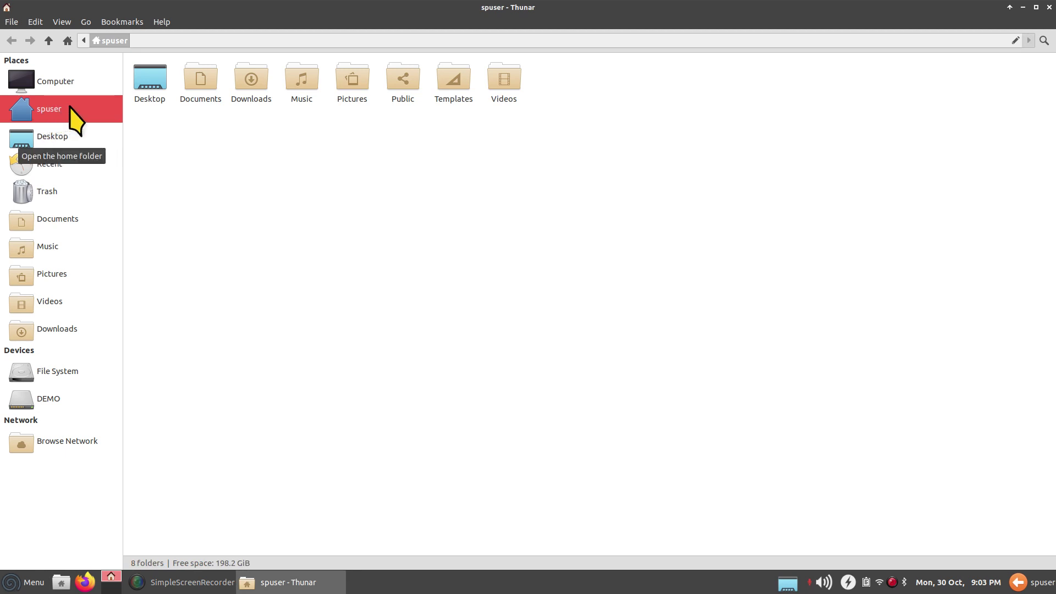
double_click(749, 10)
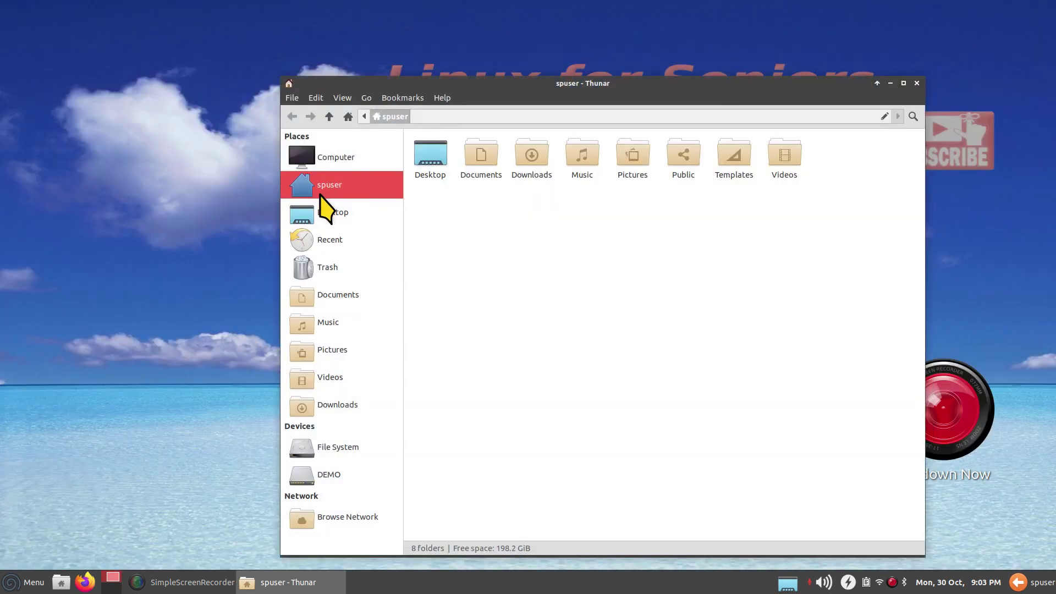
click(916, 83)
click(1039, 582)
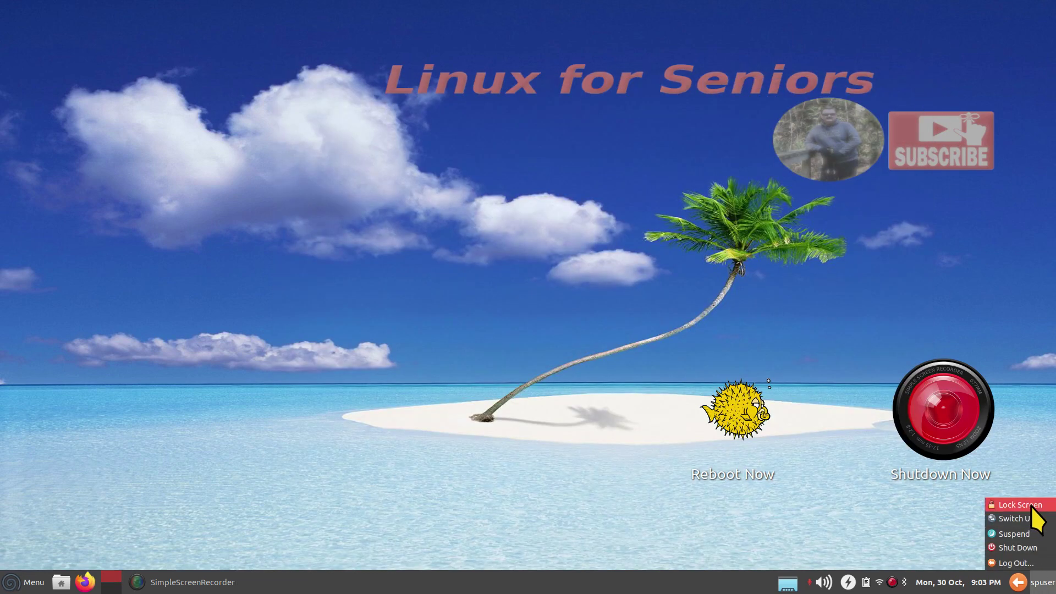
click(938, 544)
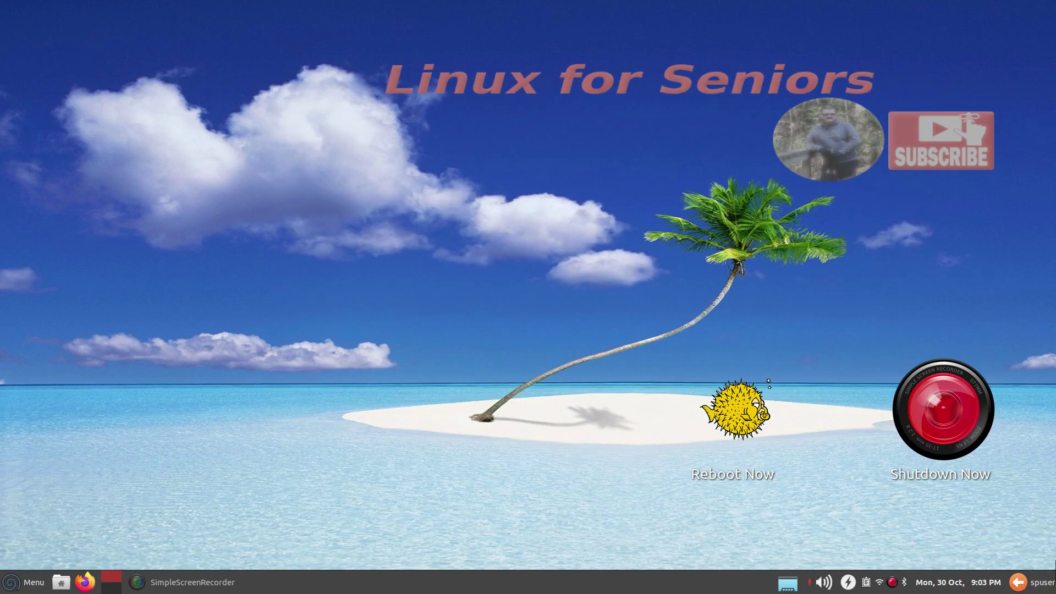
- Move the Action Buttons item along the panel to just after the volume icon
click(1039, 582)
click(1015, 536)
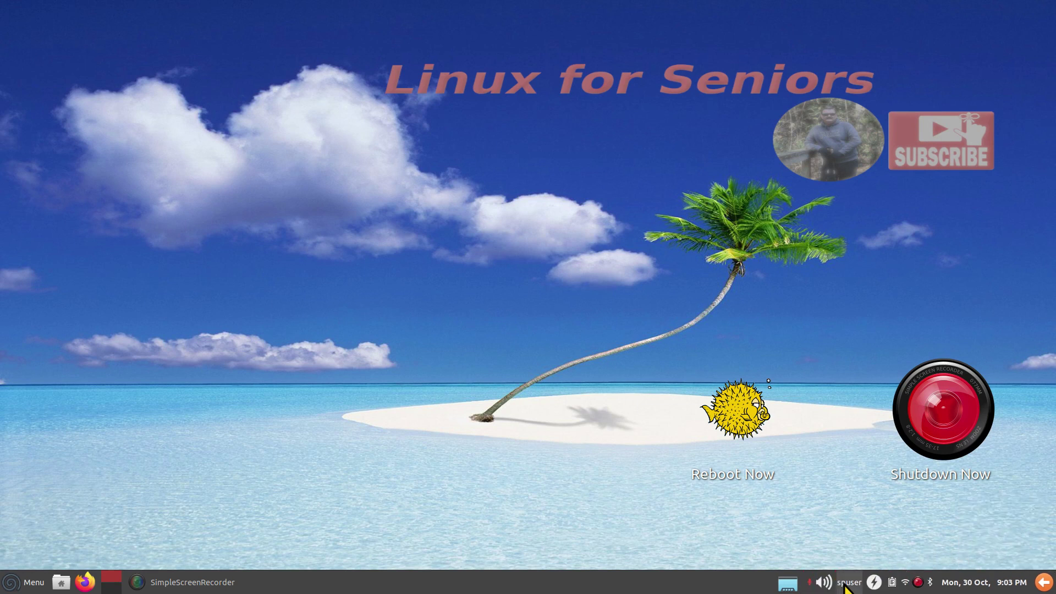
click(844, 583)
click(771, 501)
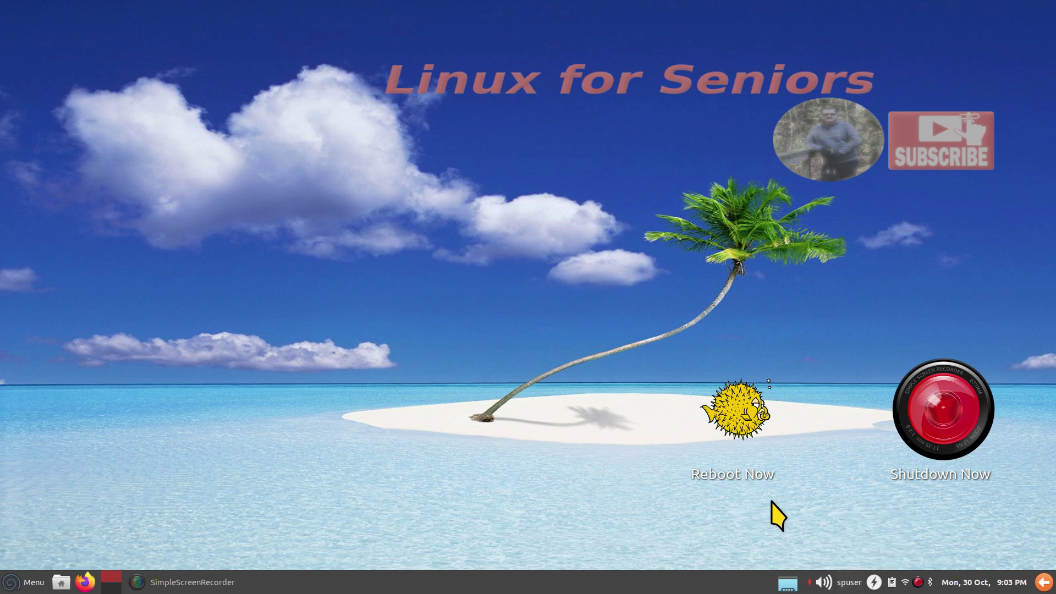
- Remove the Action Buttons item from the panel
right_click(850, 582)
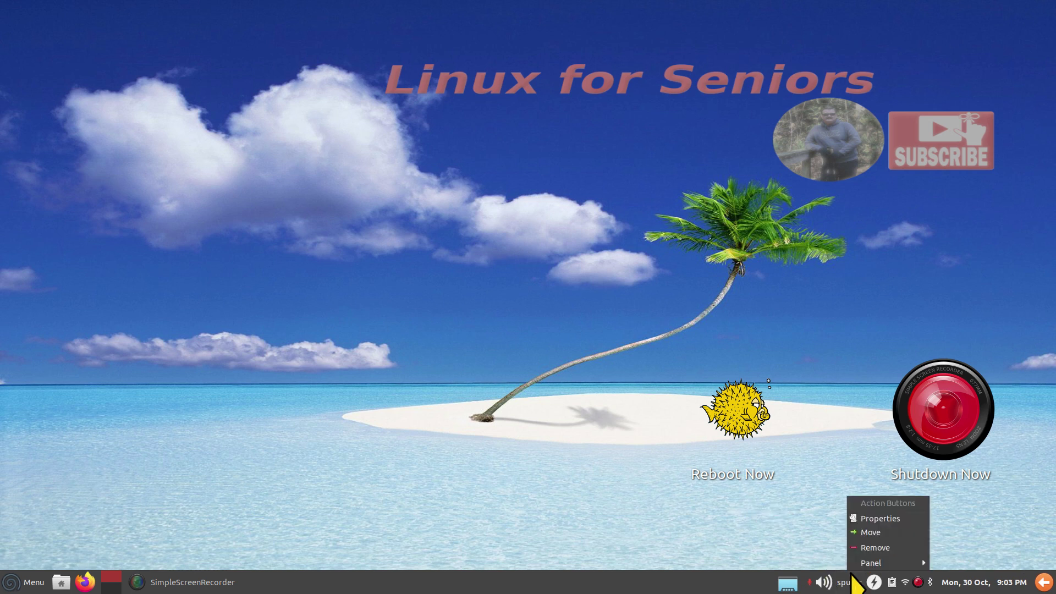
click(883, 546)
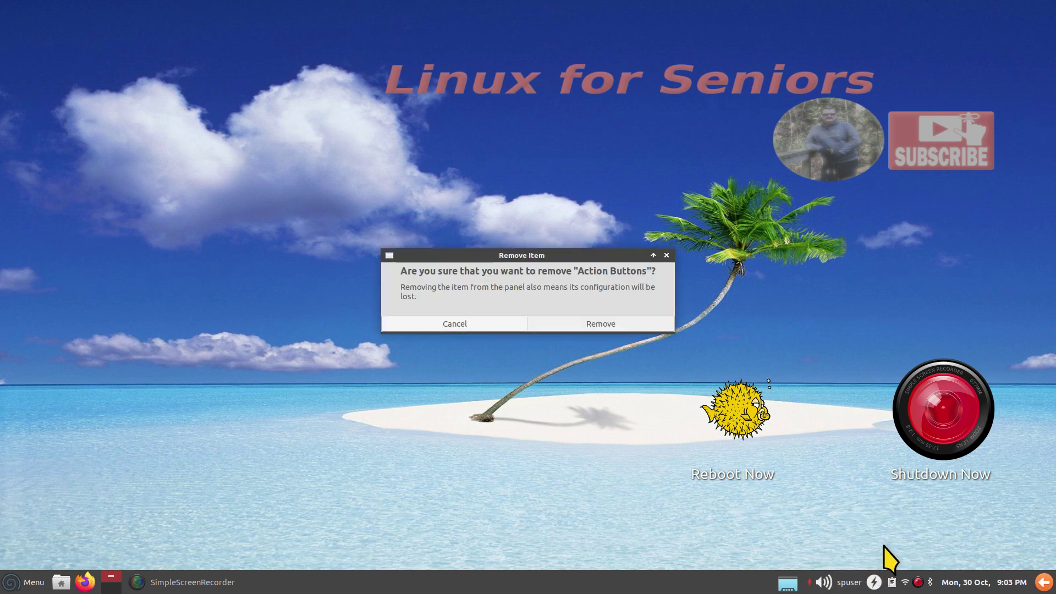
click(609, 323)
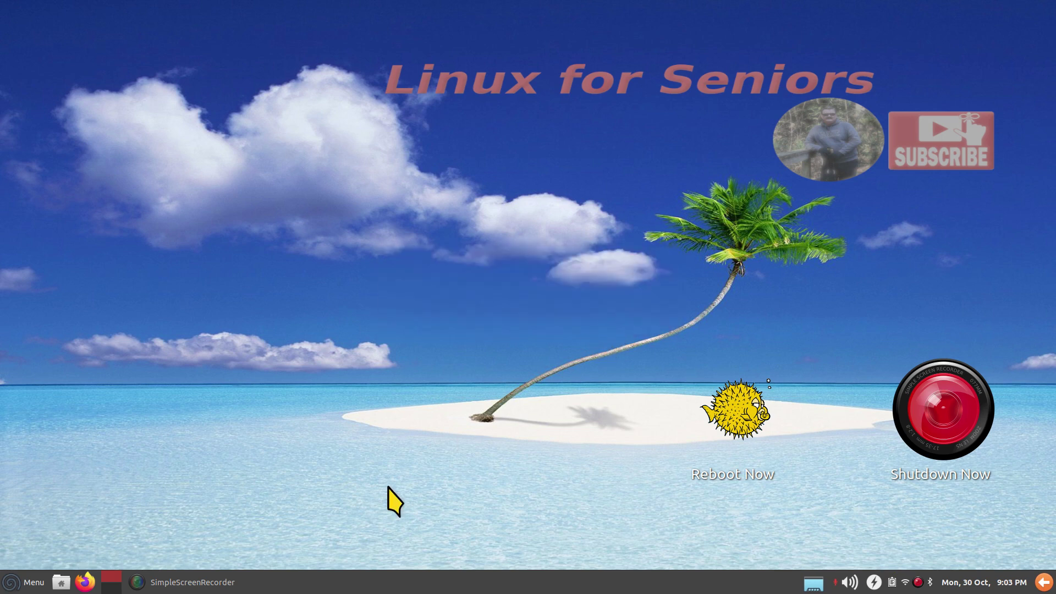
- Add the Action Buttons item to the panel right after the open window buttons
right_click(357, 587)
mouse_move(388, 562)
click(491, 504)
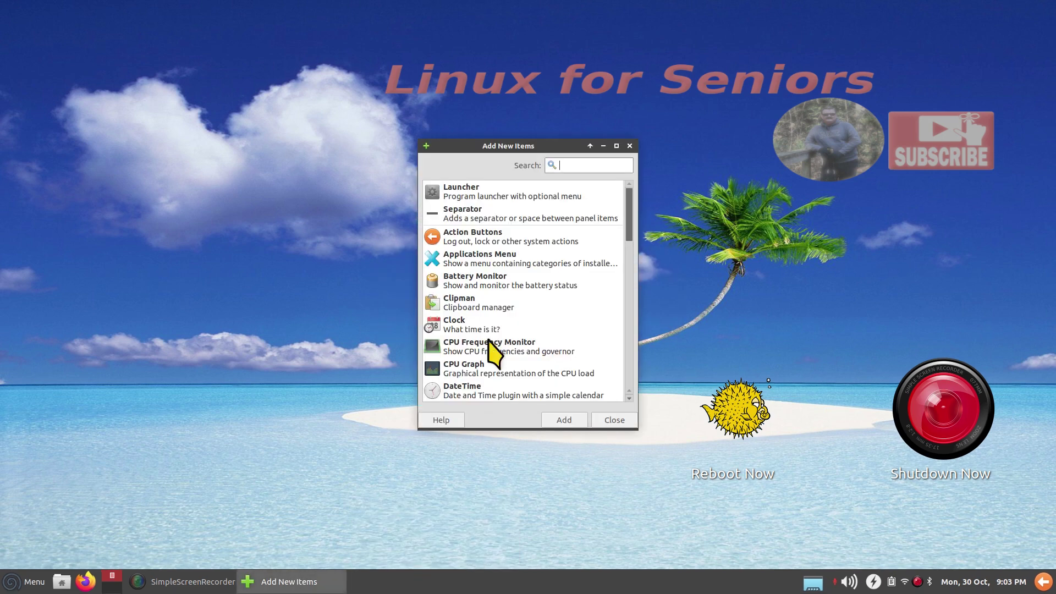
drag(436, 235, 358, 581)
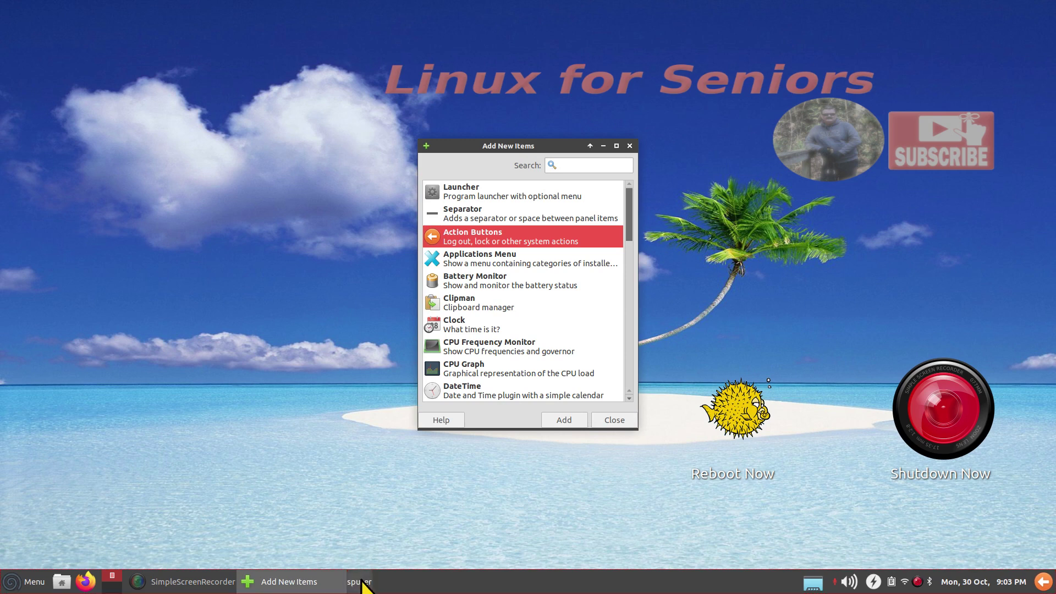
- Close the Add New Items dialog and move the Action Buttons item between the file manager and Firefox launchers on the panel
click(625, 424)
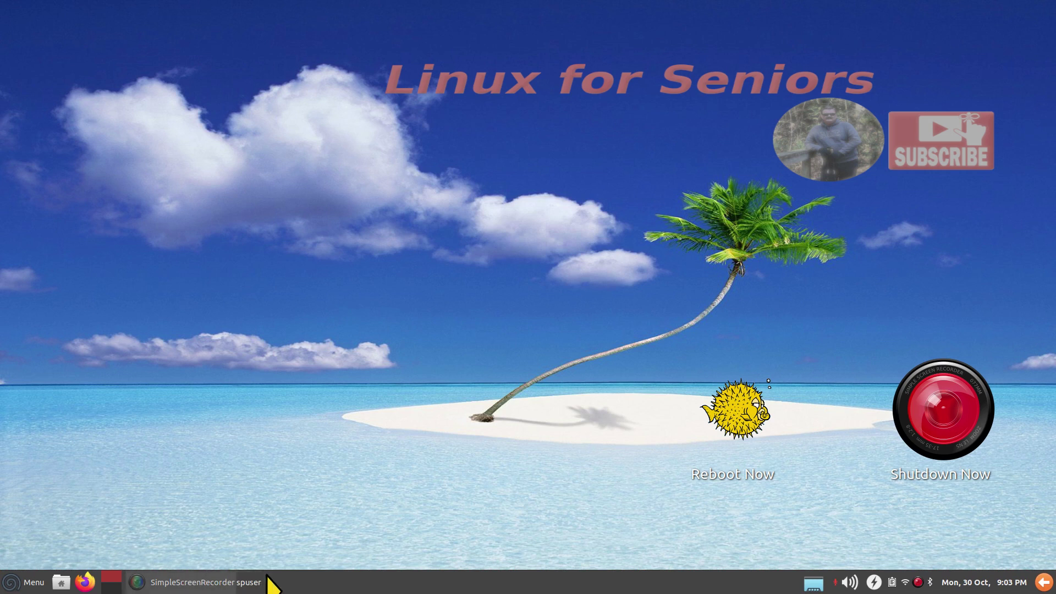
right_click(248, 588)
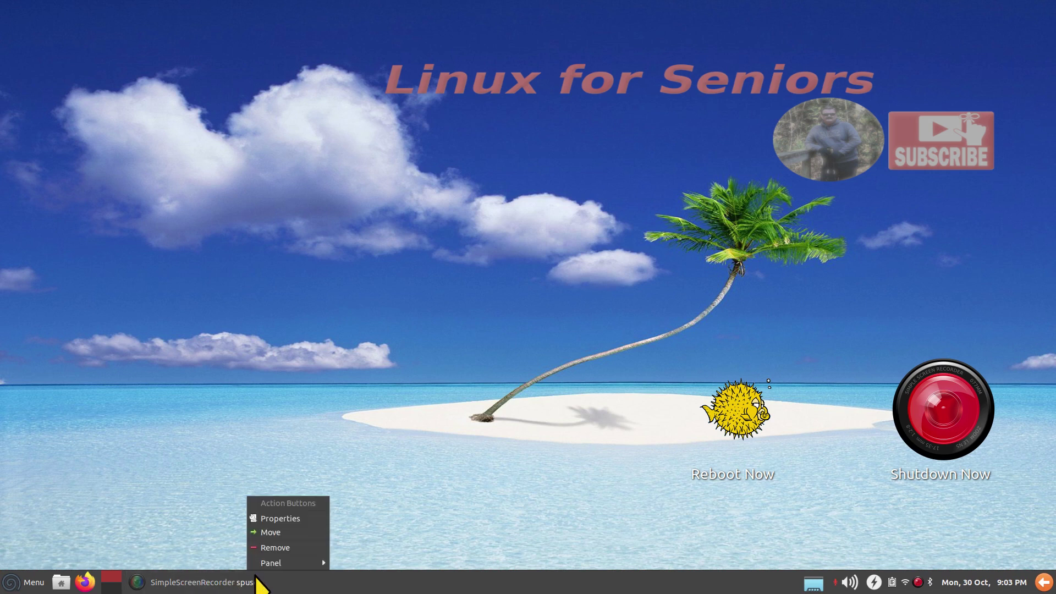
click(279, 533)
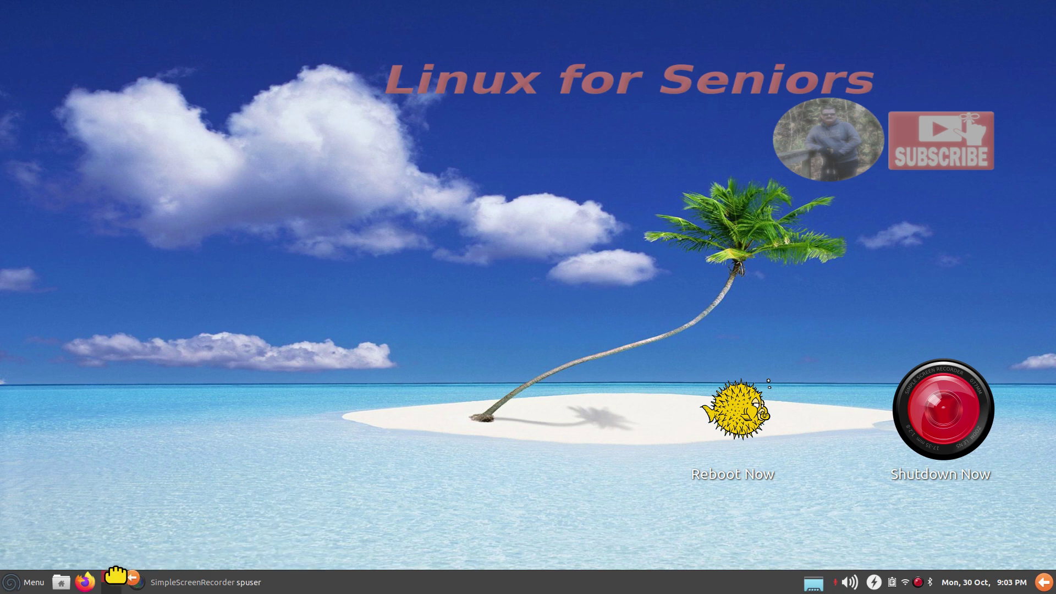
click(84, 584)
click(85, 583)
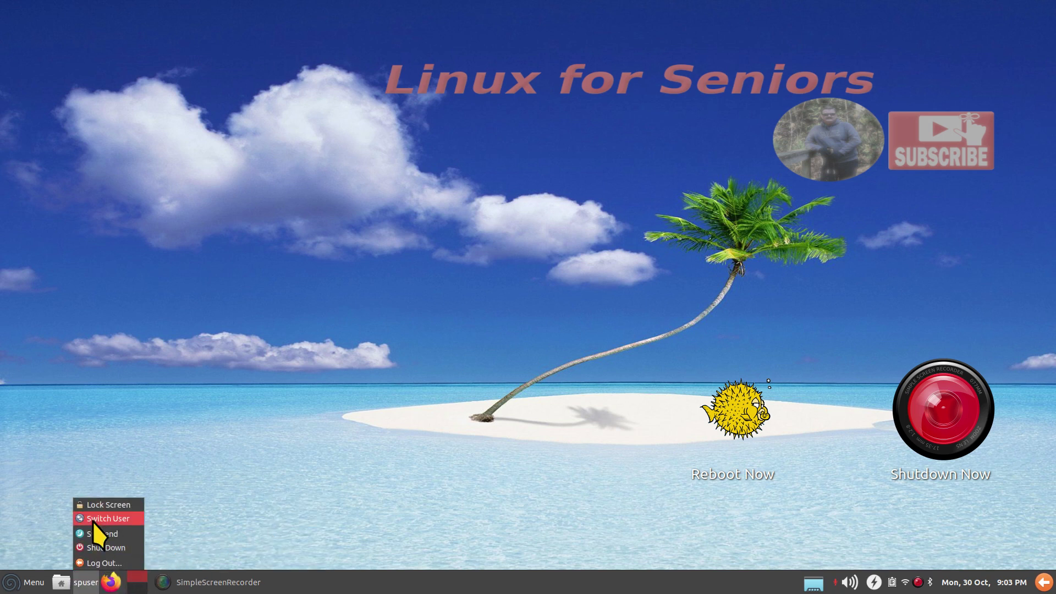
click(221, 476)
- Make the Hibernate and Restart actions visible in the Action Buttons menu, choose Shut Down from it and cancel the shutdown
right_click(86, 582)
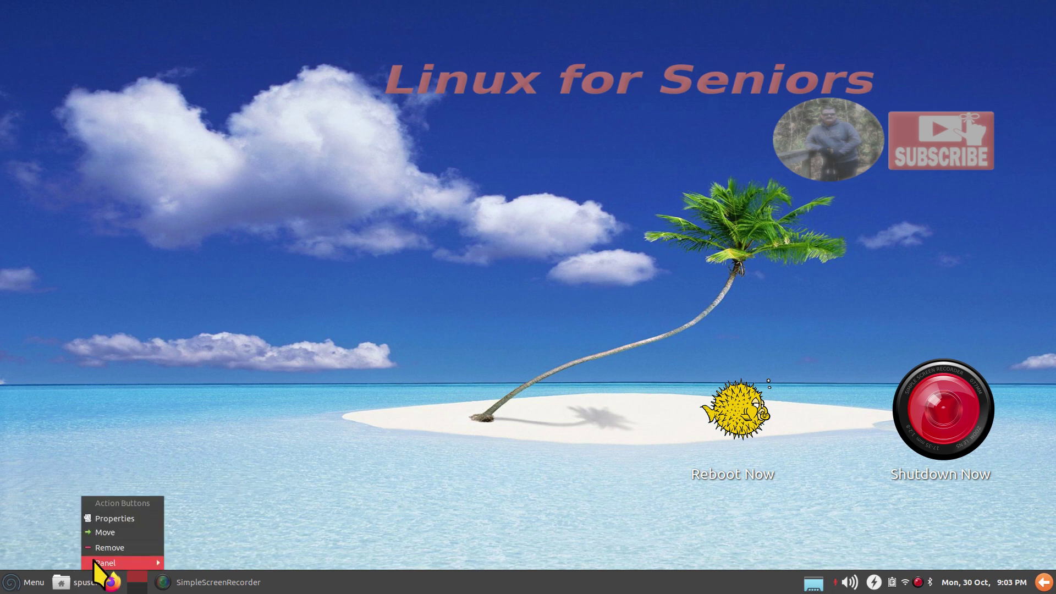
click(113, 520)
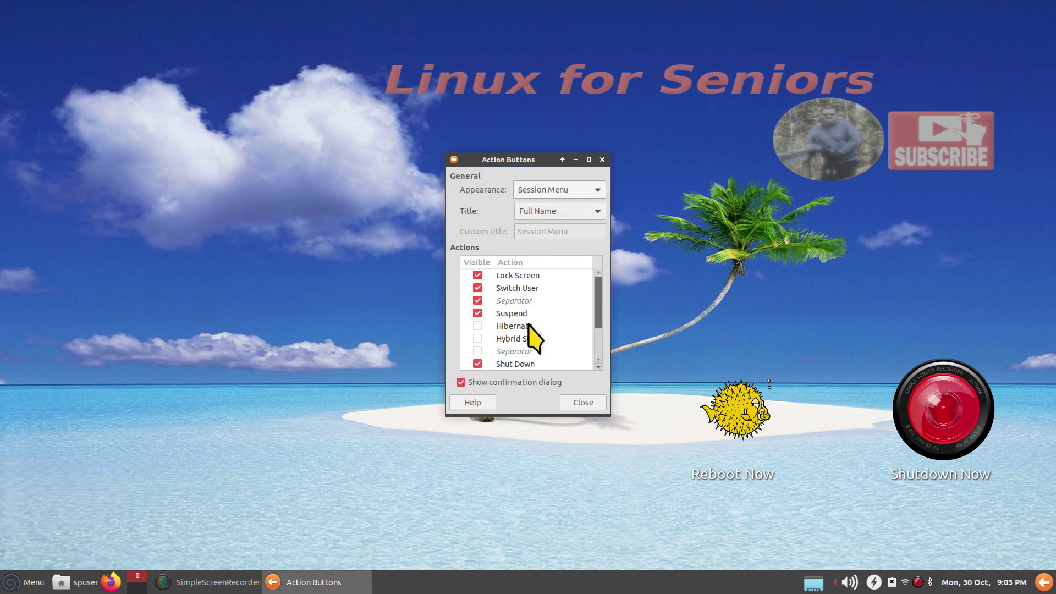
click(478, 326)
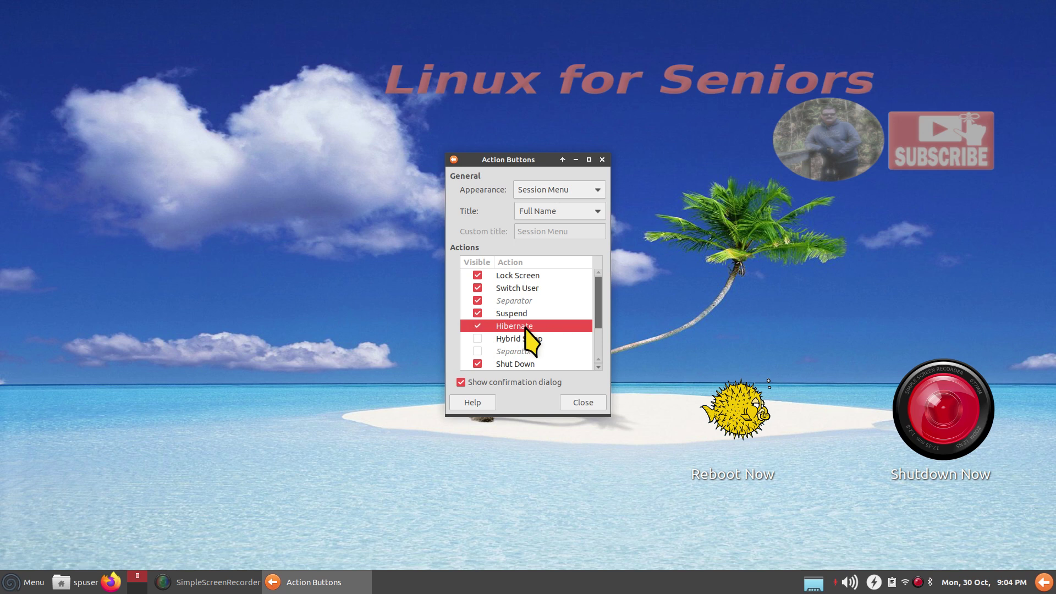
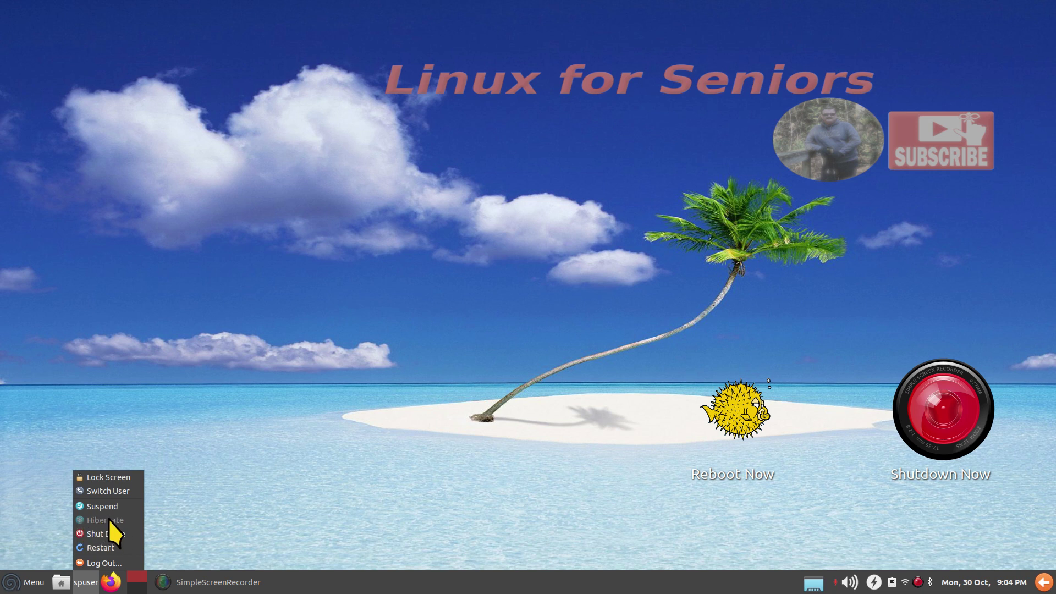
click(103, 532)
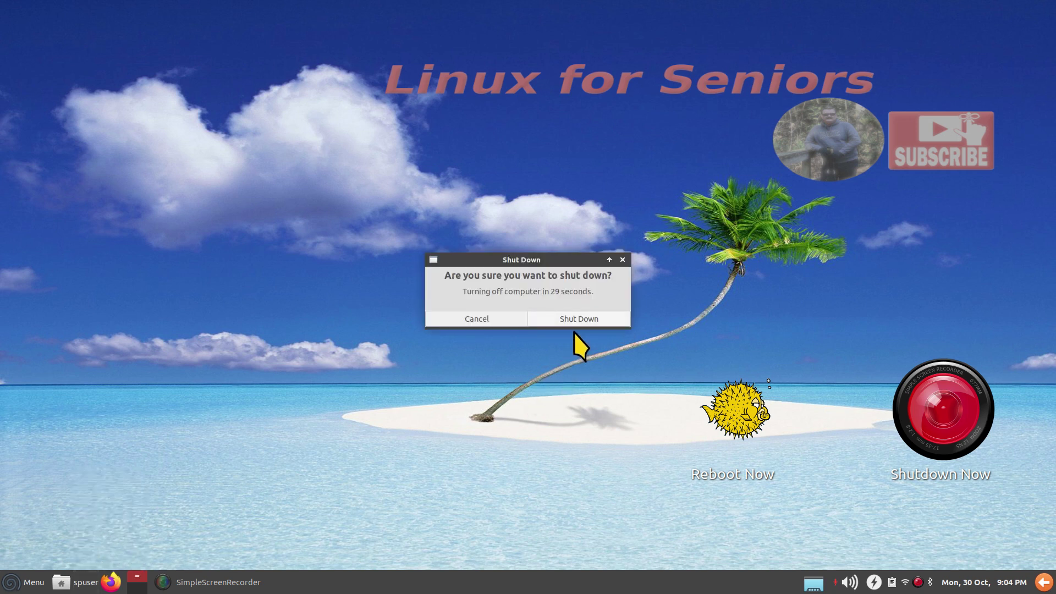
click(480, 319)
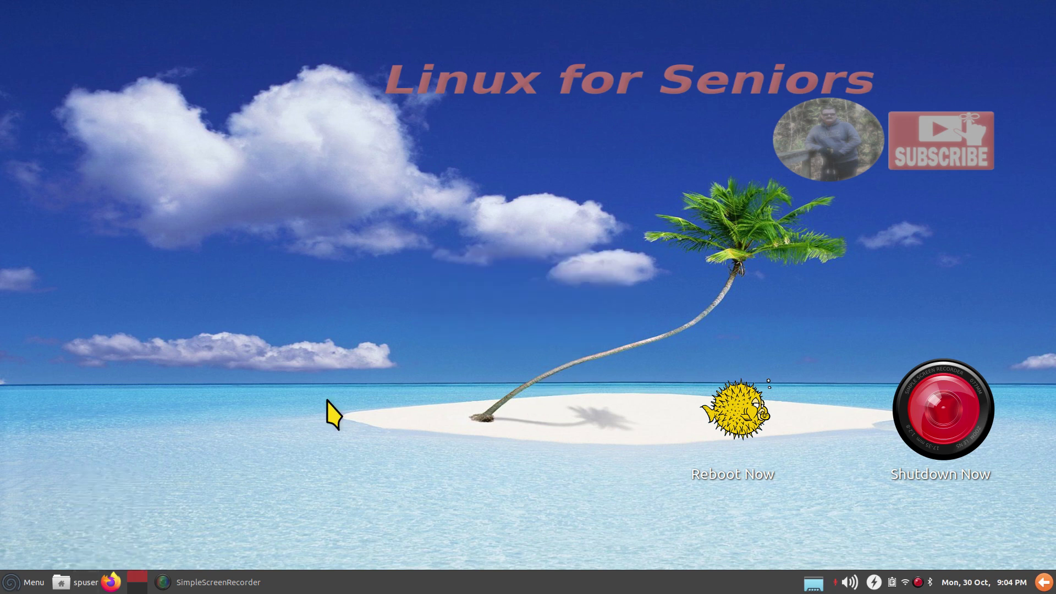
- Set the appearance of the Action Buttons item to Action Buttons and close its properties
right_click(85, 586)
click(131, 521)
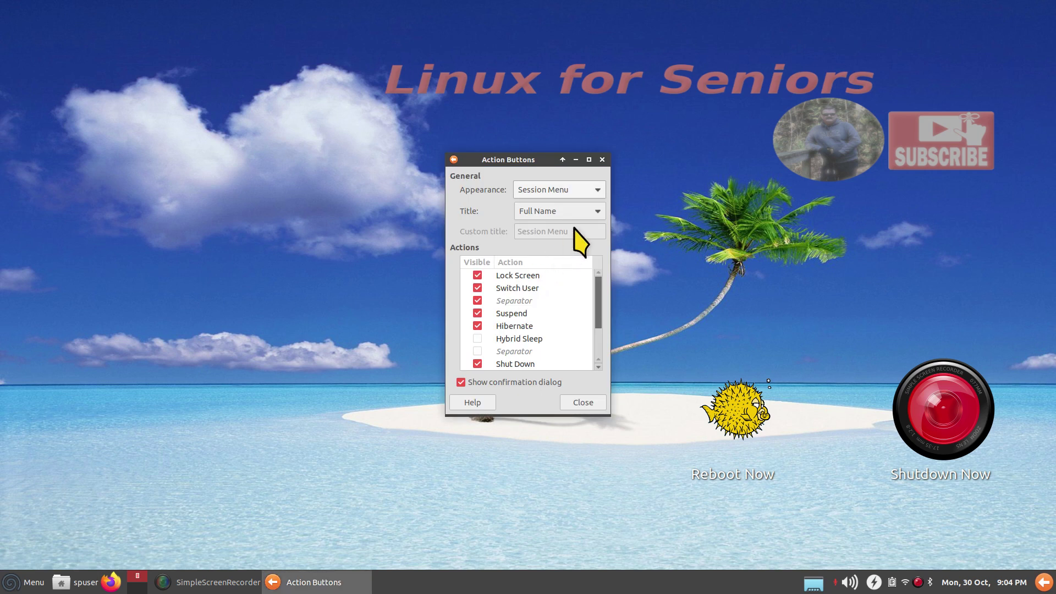
click(577, 190)
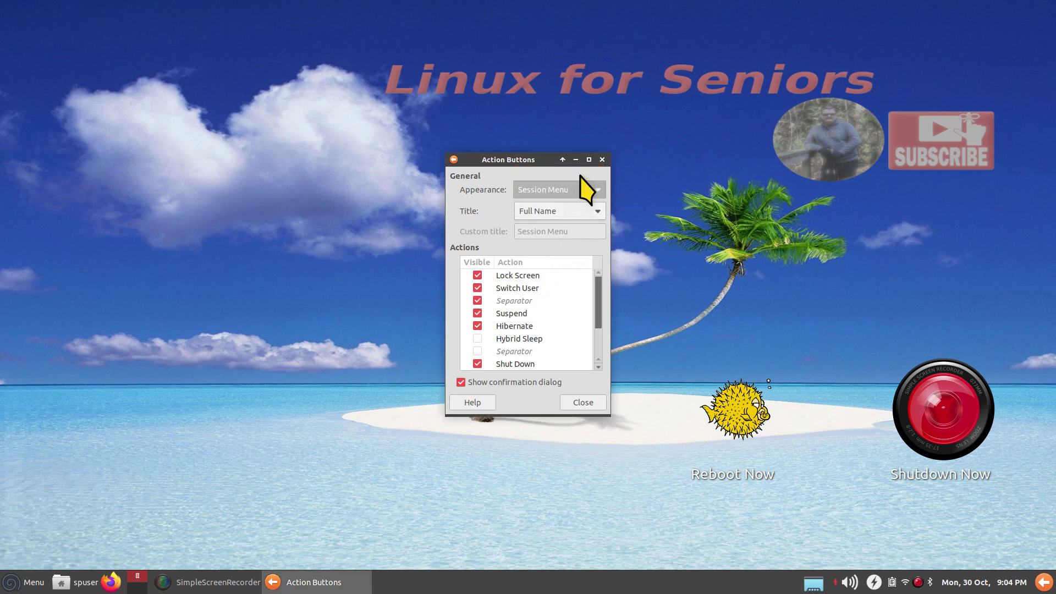
click(583, 174)
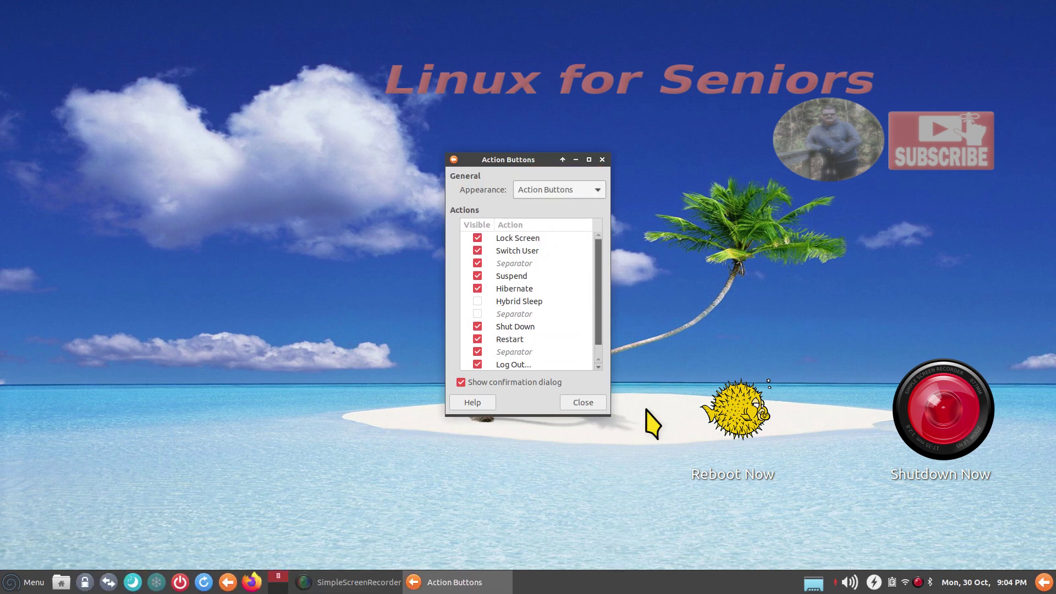
click(602, 160)
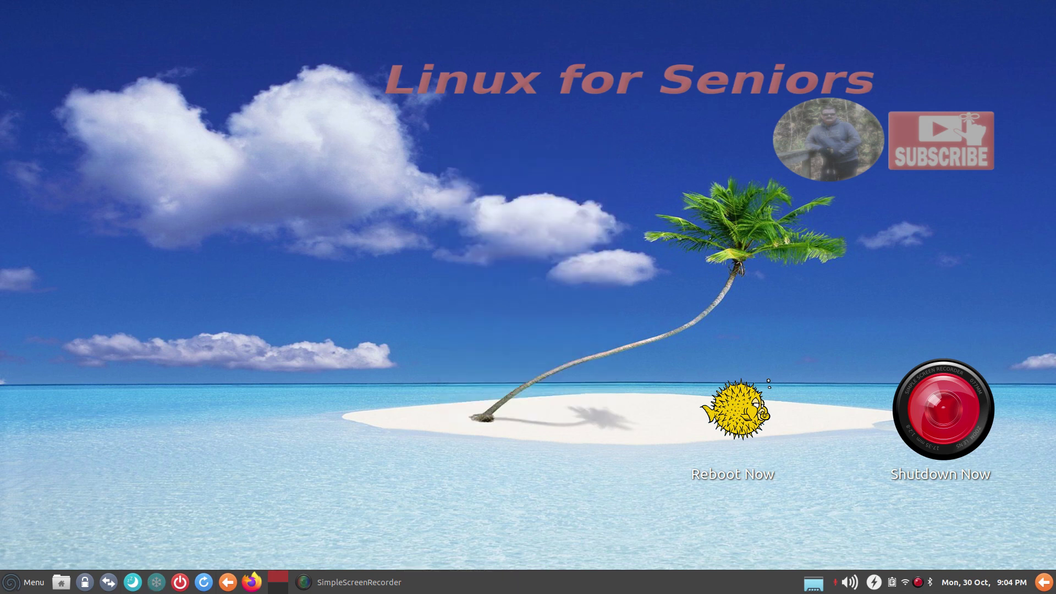
- Set the appearance of the Action Buttons item back to Session Menu and close its properties
right_click(177, 578)
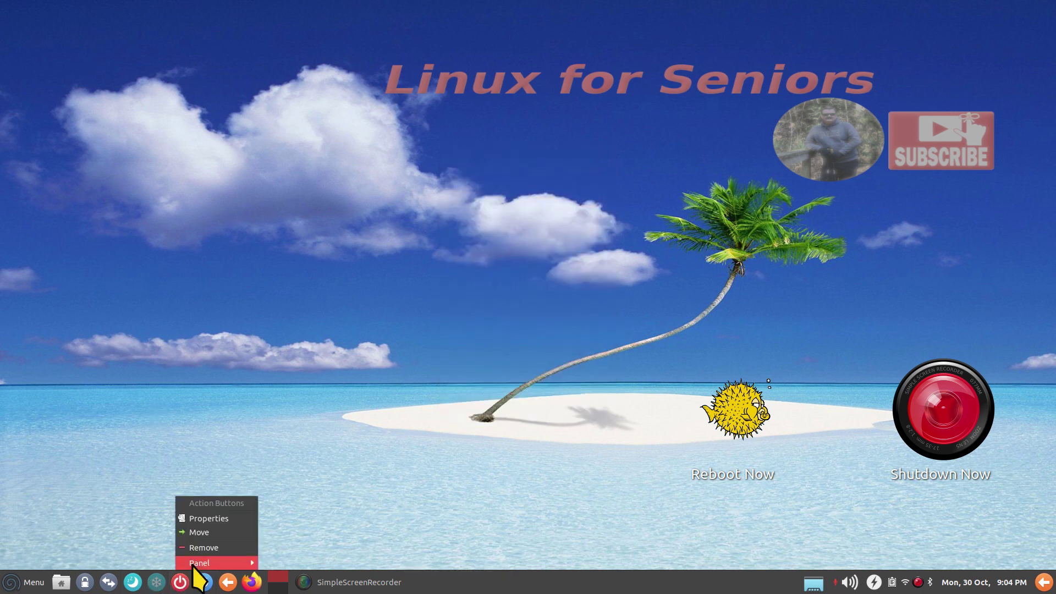
click(216, 519)
click(588, 188)
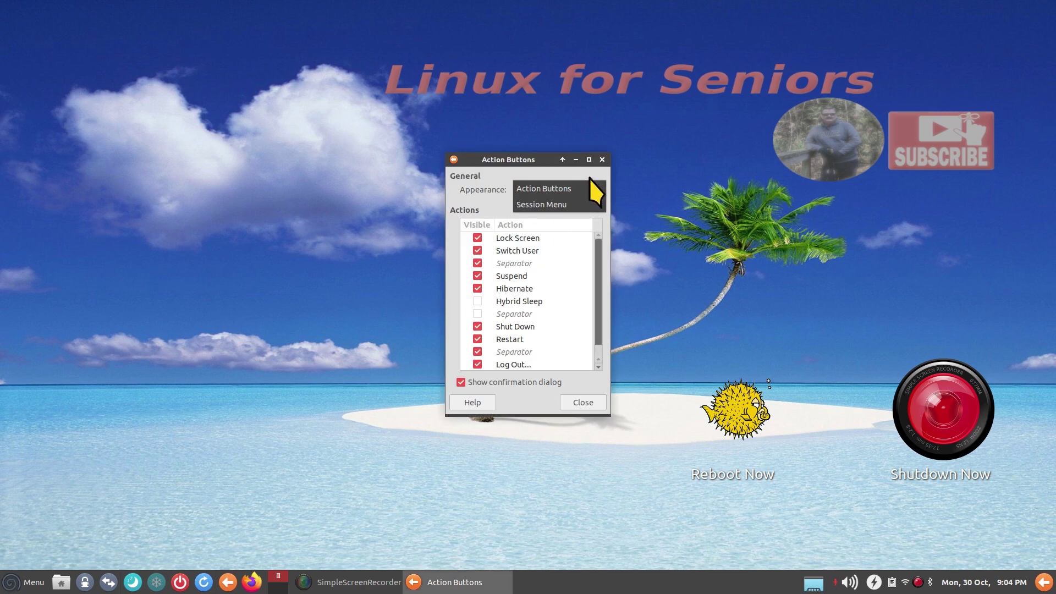
click(592, 207)
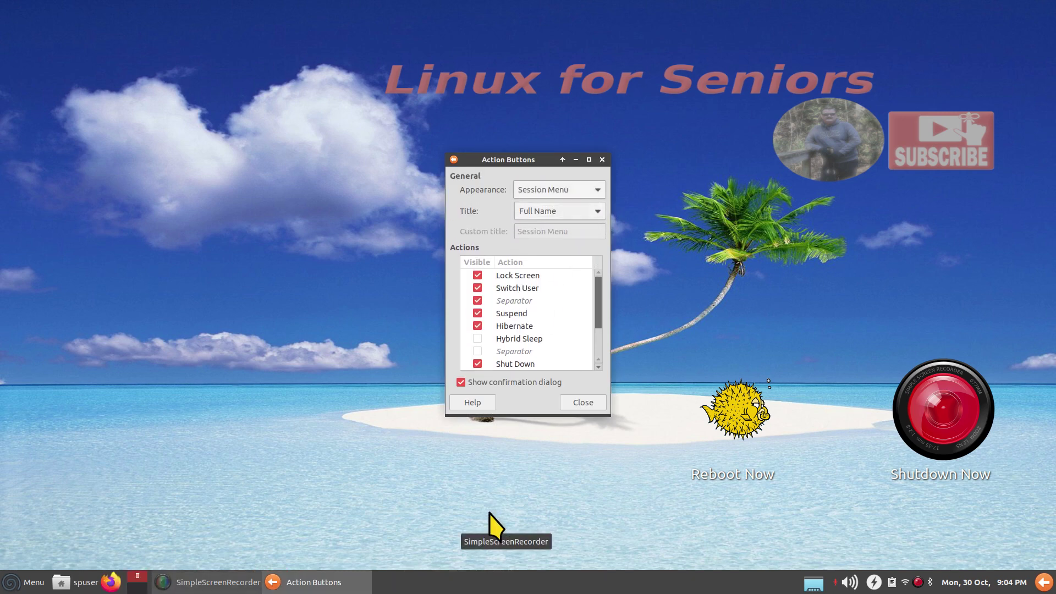
click(572, 402)
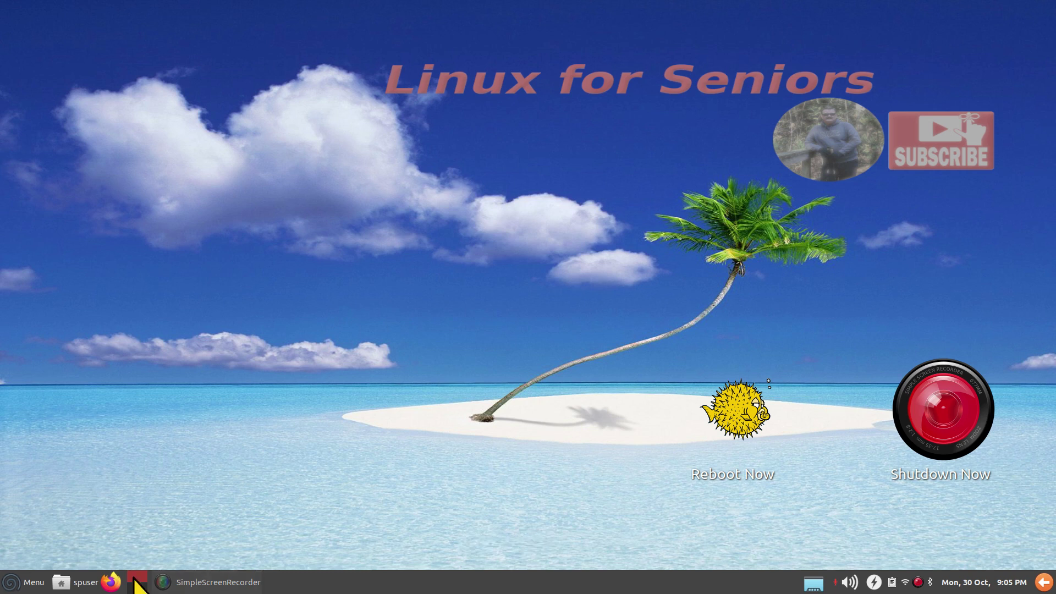
- Move the Action Buttons item back to just after the open window buttons on the panel
right_click(88, 586)
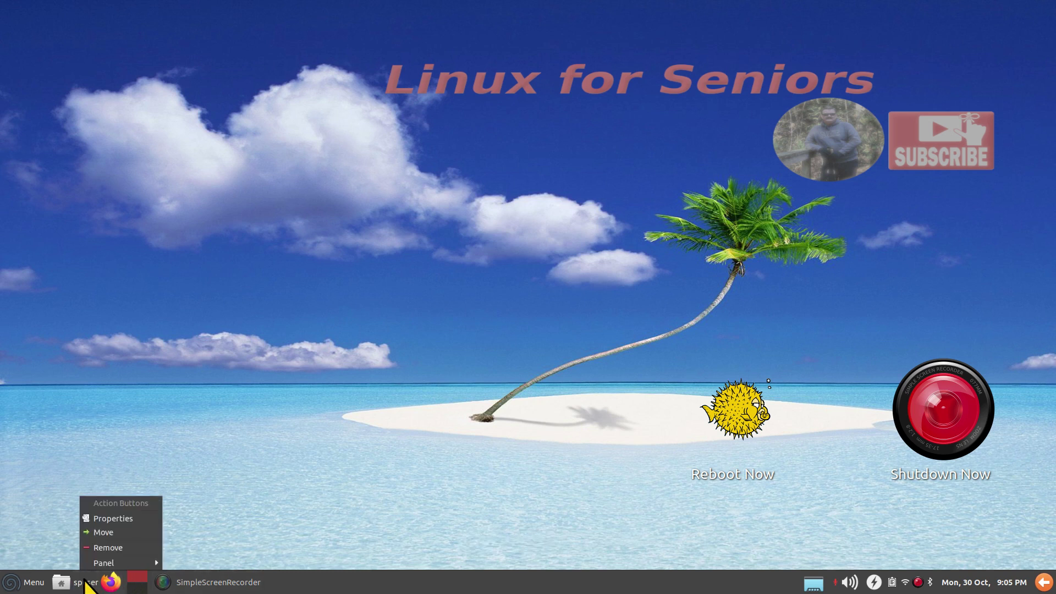
click(104, 532)
click(264, 586)
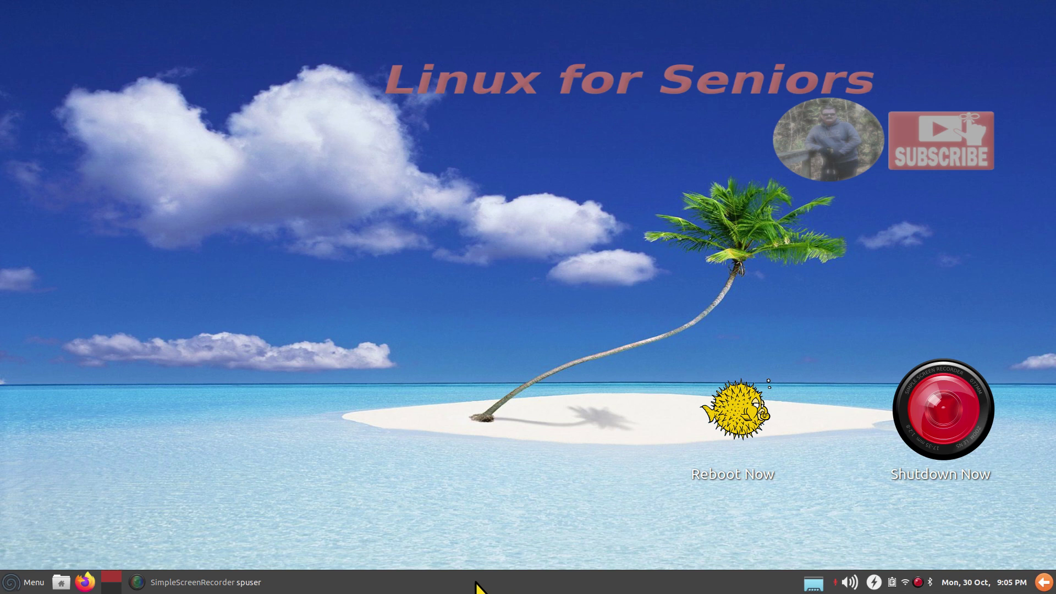
- Move the Action Buttons item to just after the volume icon and view its session menu there
right_click(250, 584)
click(283, 531)
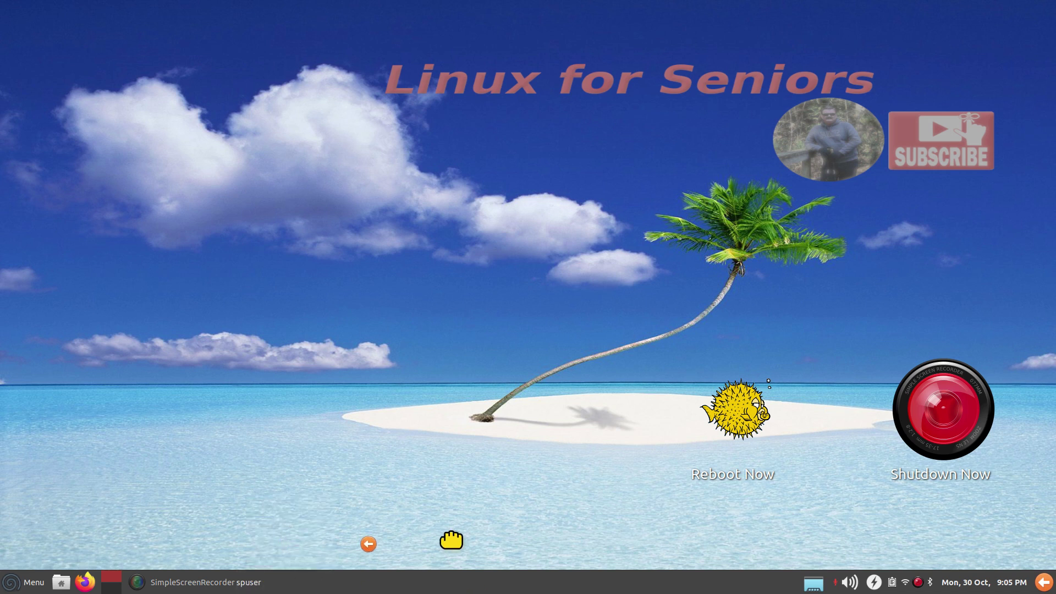
click(860, 581)
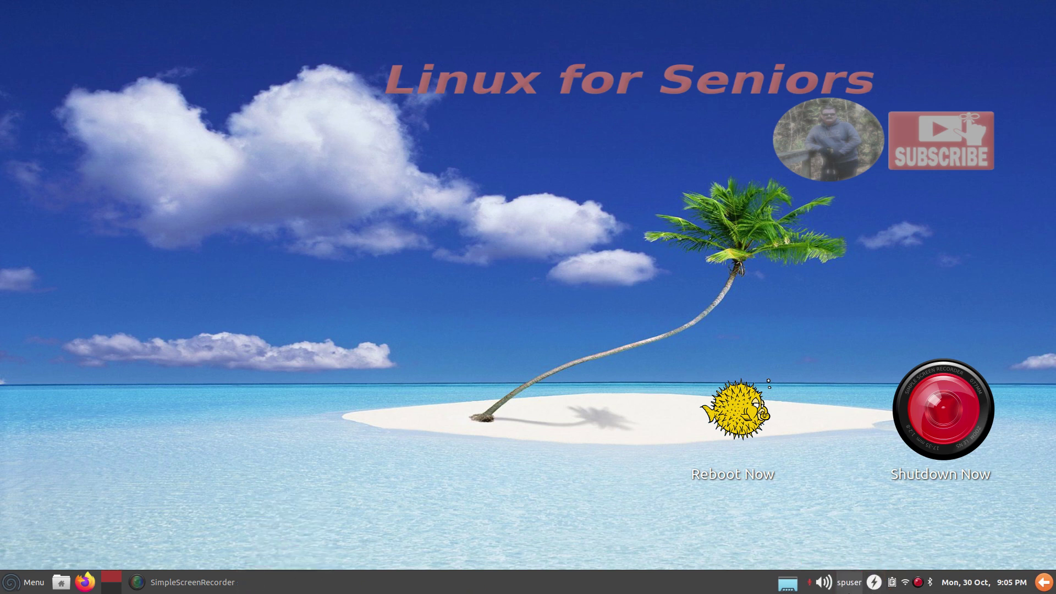
click(848, 584)
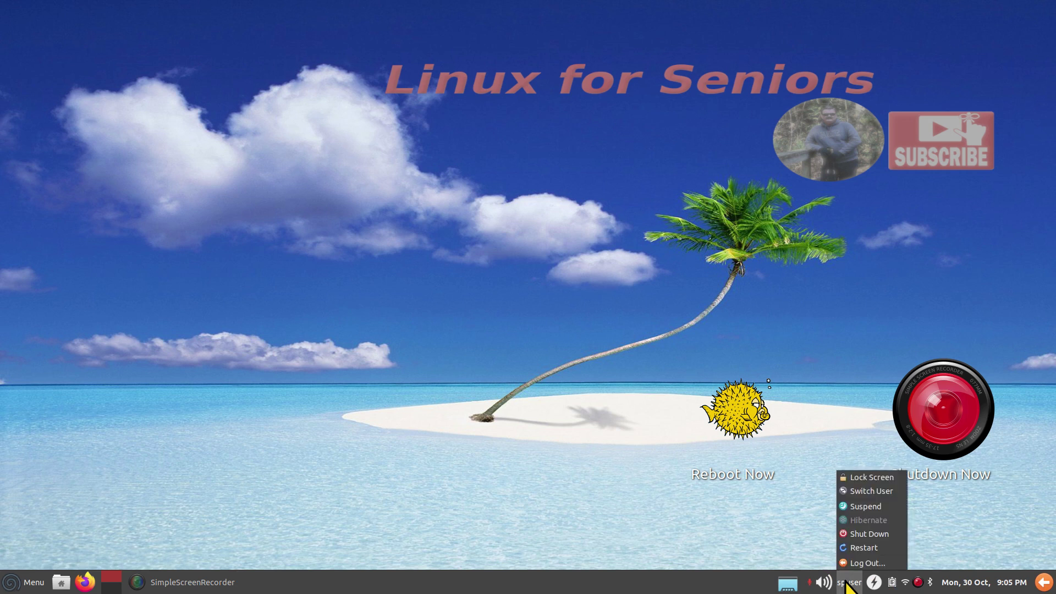
click(848, 585)
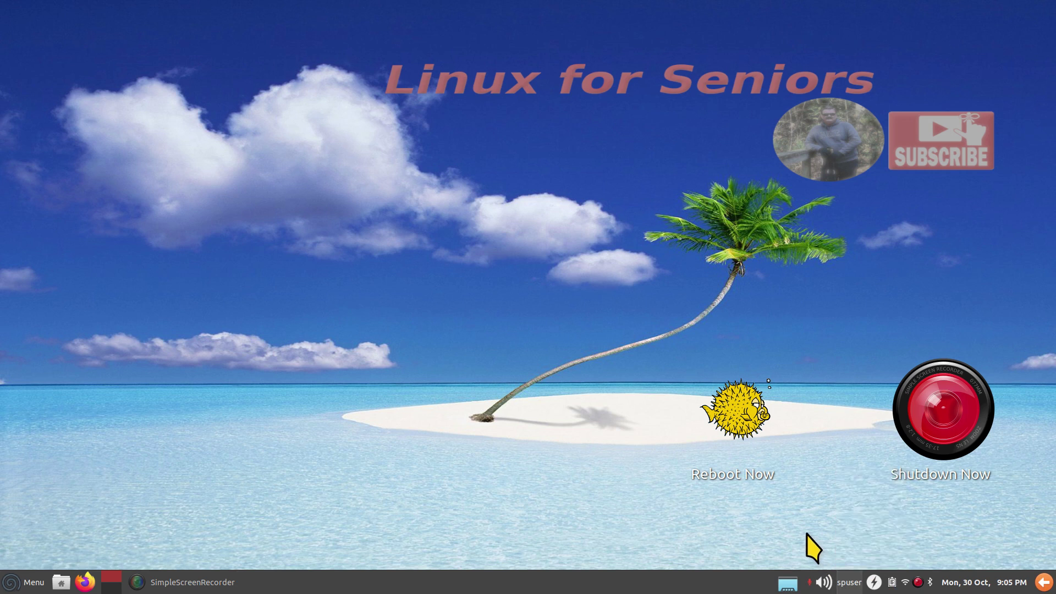
- Switch the Action Buttons item beside the volume icon to the Action Buttons appearance and close its properties
right_click(850, 585)
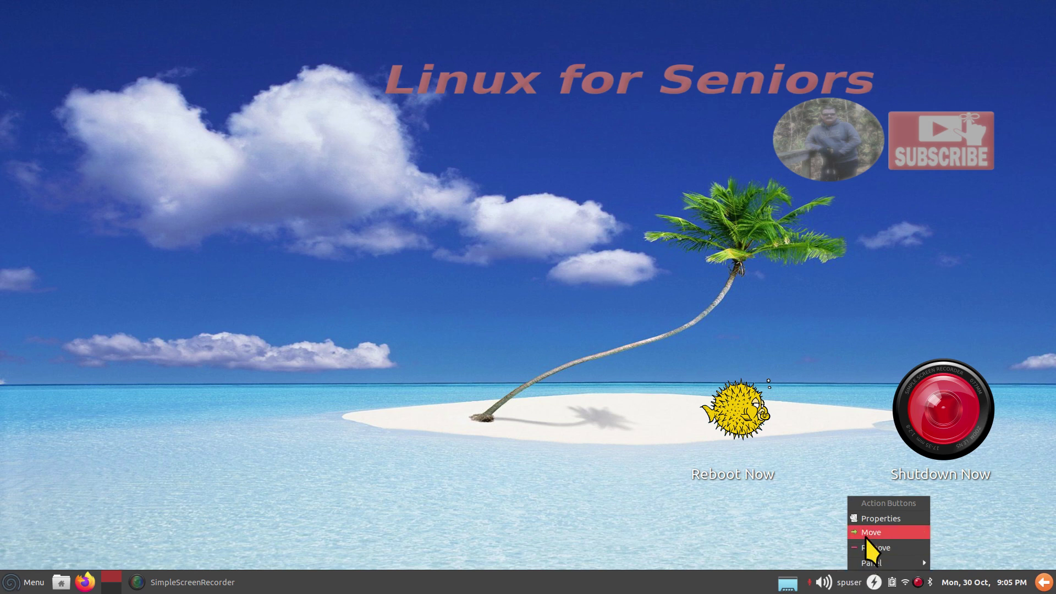
click(872, 513)
click(581, 190)
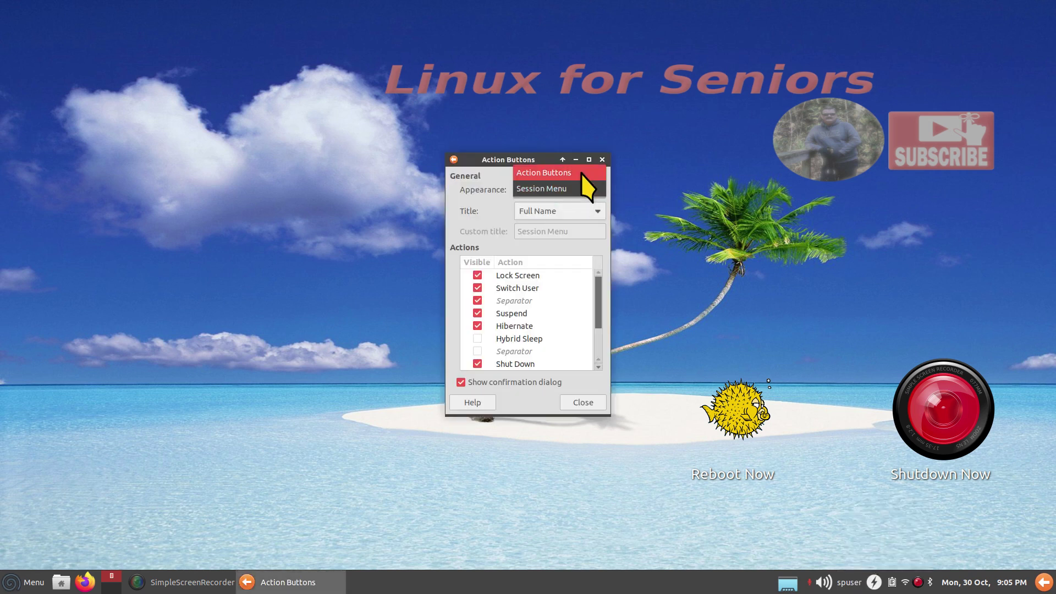
click(584, 173)
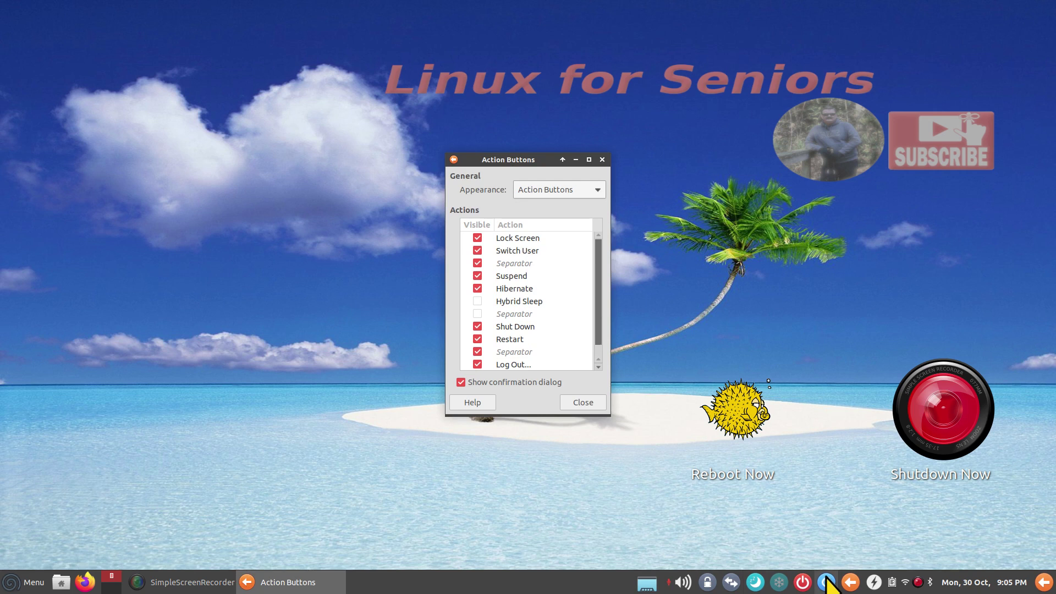
click(586, 402)
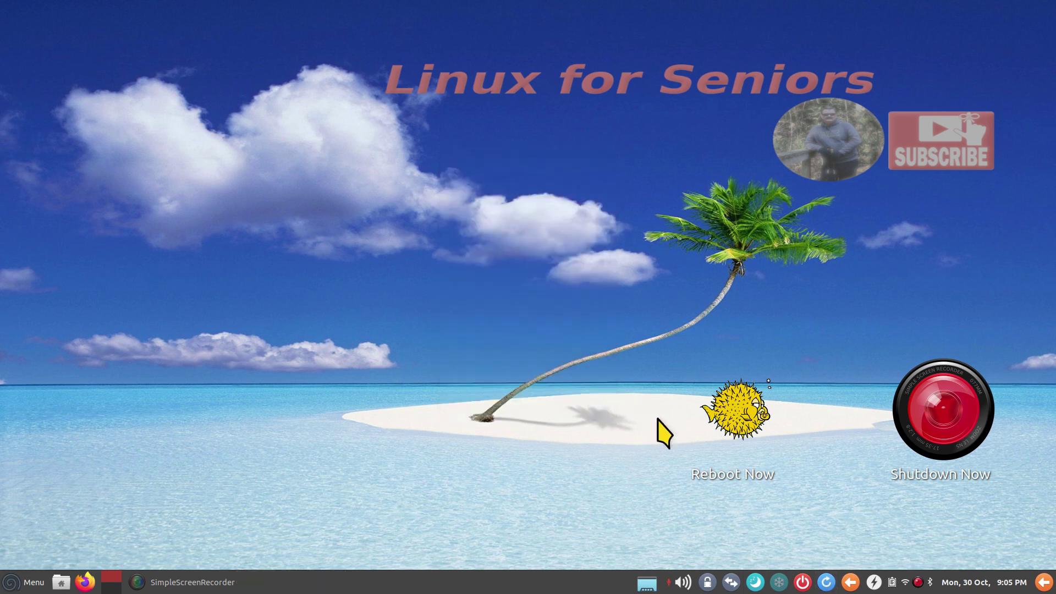
- Remove the Action Buttons item from the panel and confirm the removal
right_click(802, 583)
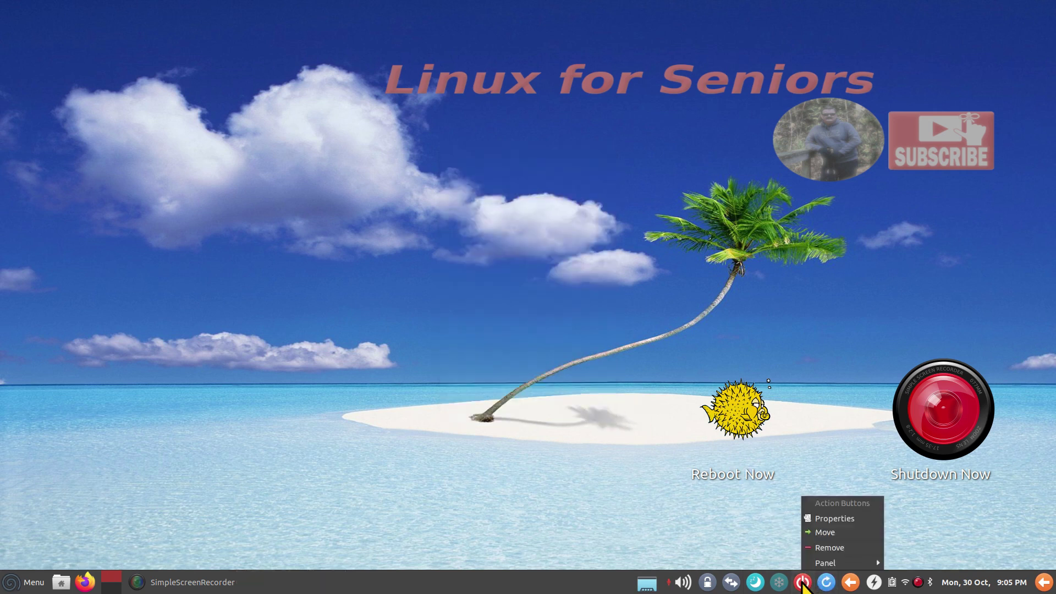
click(829, 547)
click(600, 324)
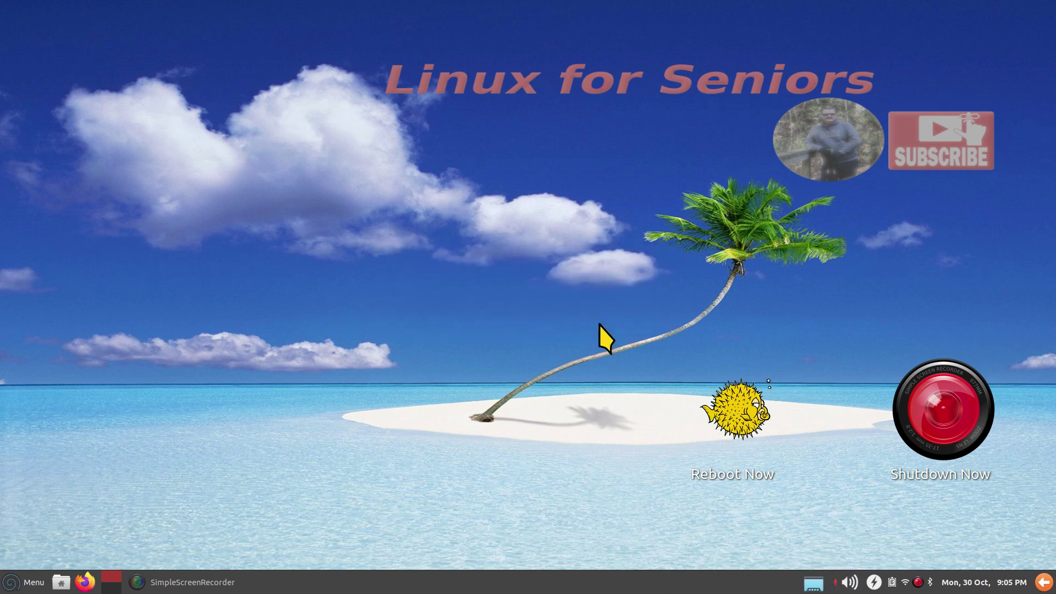
- Add the Action Buttons item to the panel again, right after the open window buttons
right_click(394, 586)
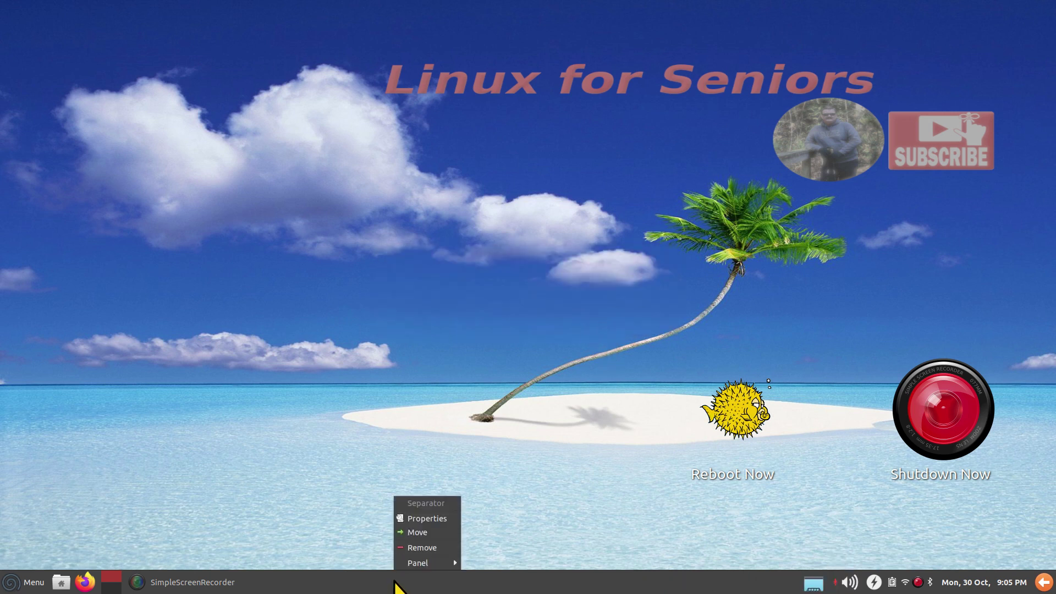
mouse_move(443, 563)
click(540, 504)
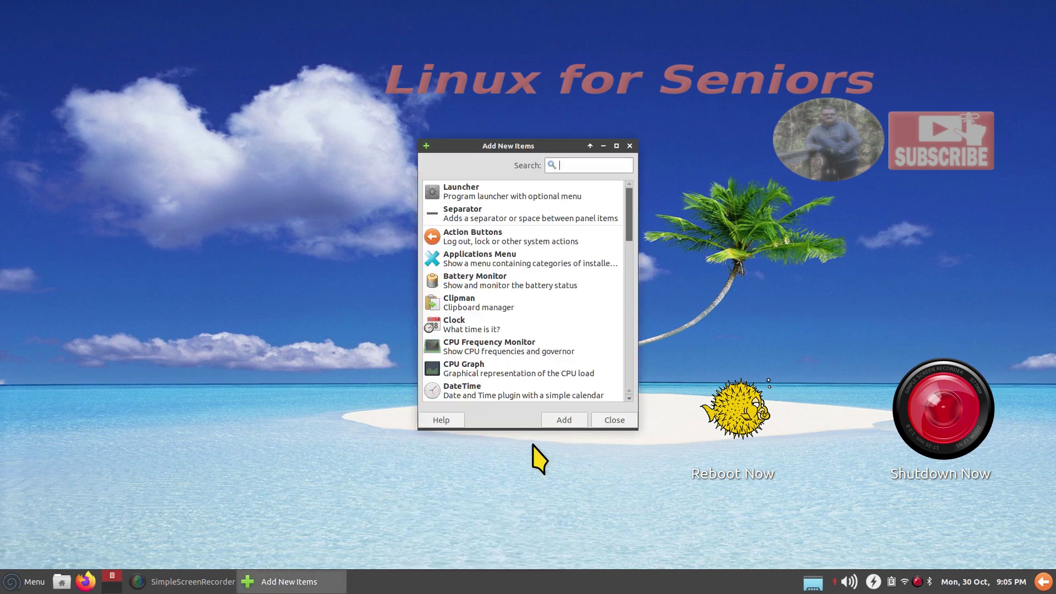
drag(440, 240, 373, 583)
click(601, 420)
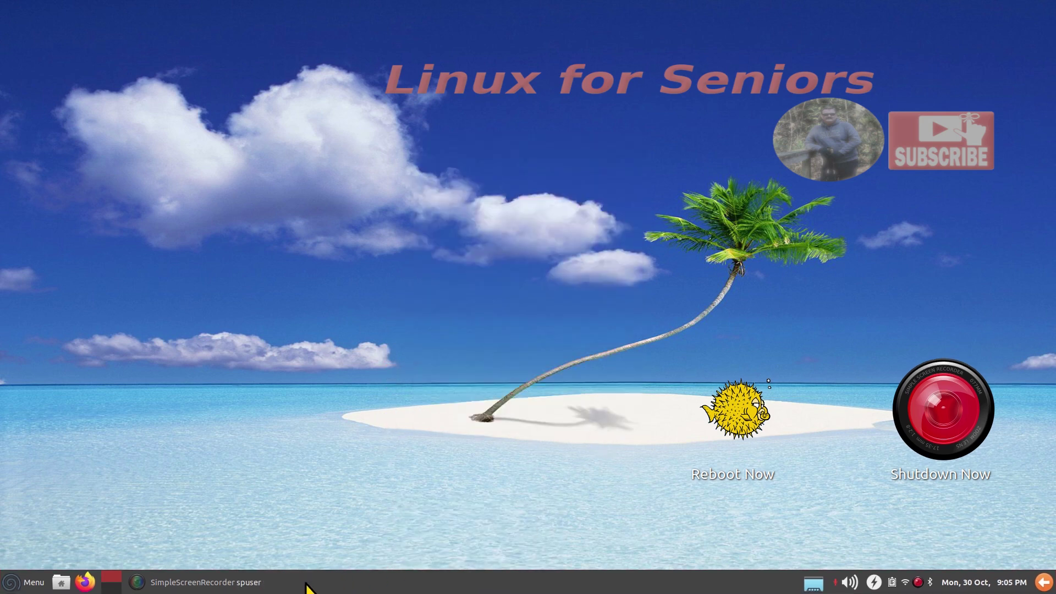
- Make the Restart action visible in the Action Buttons item, dismiss the log-out dialog opened from the panel launcher, and close the item's properties
right_click(252, 585)
click(297, 520)
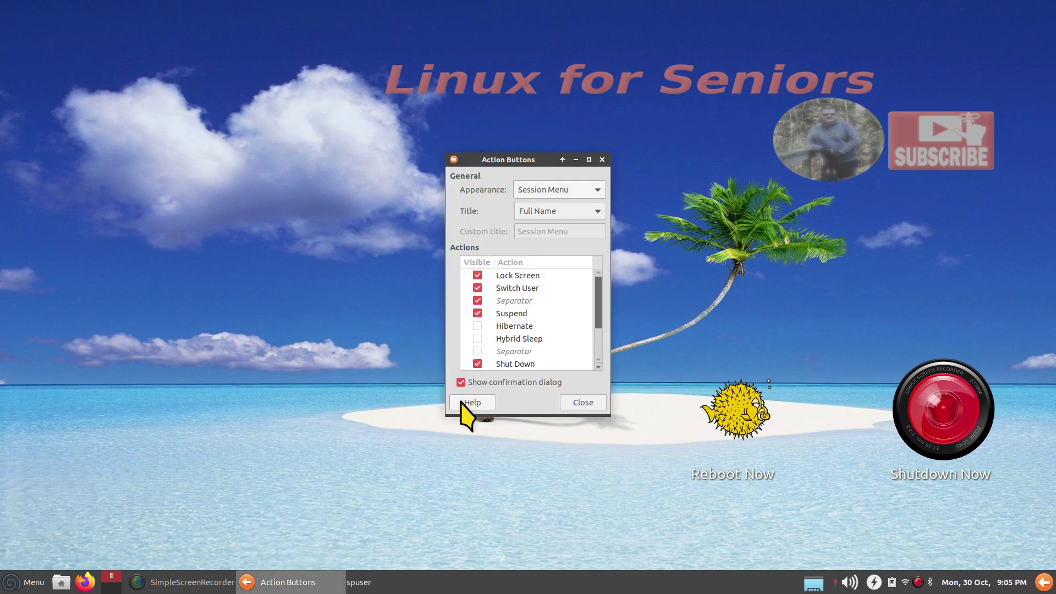
drag(497, 160, 320, 157)
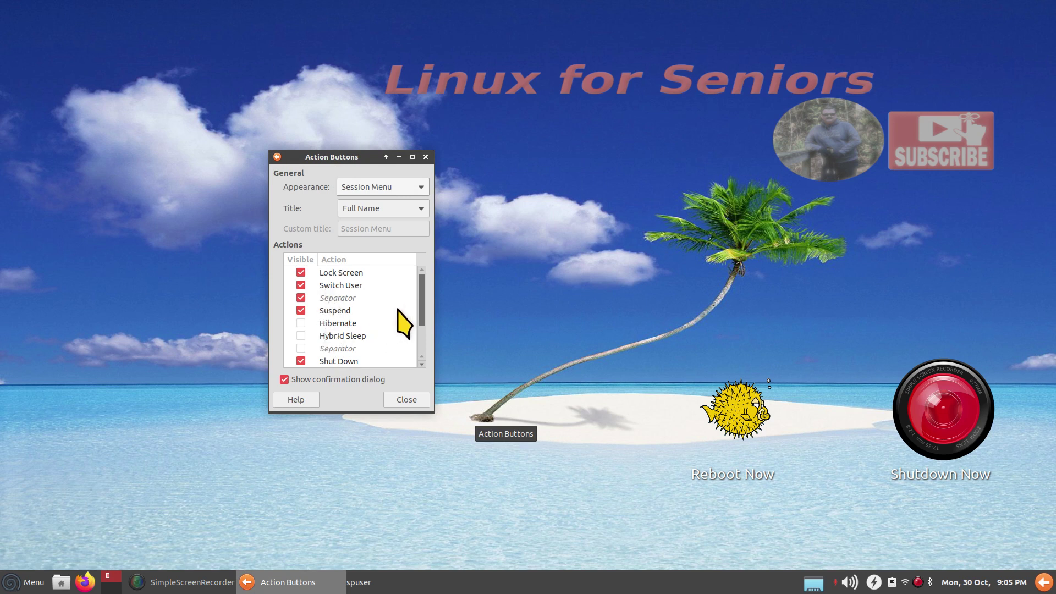
drag(427, 316, 427, 358)
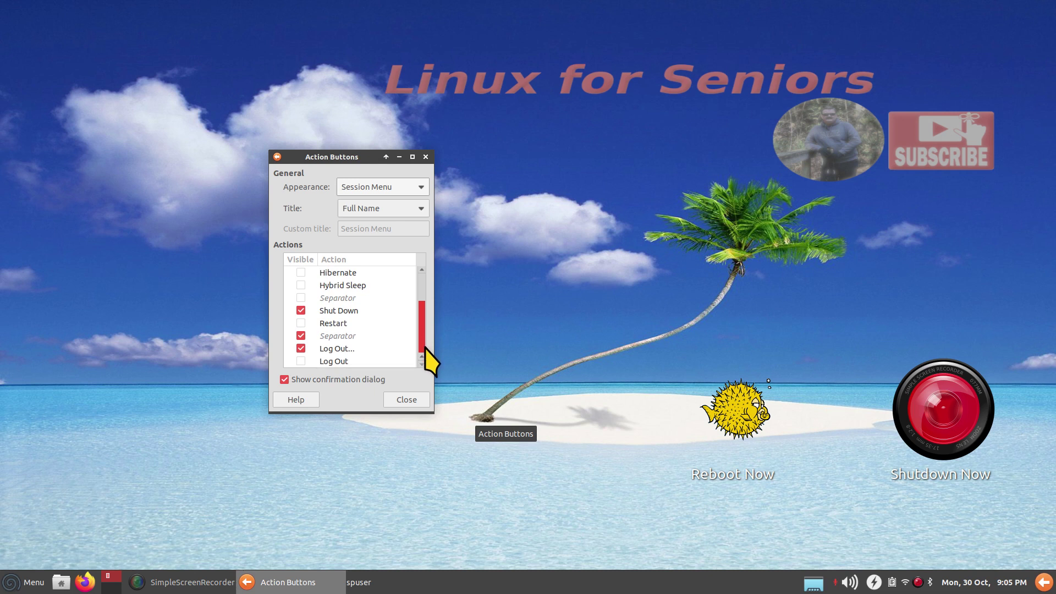
click(301, 323)
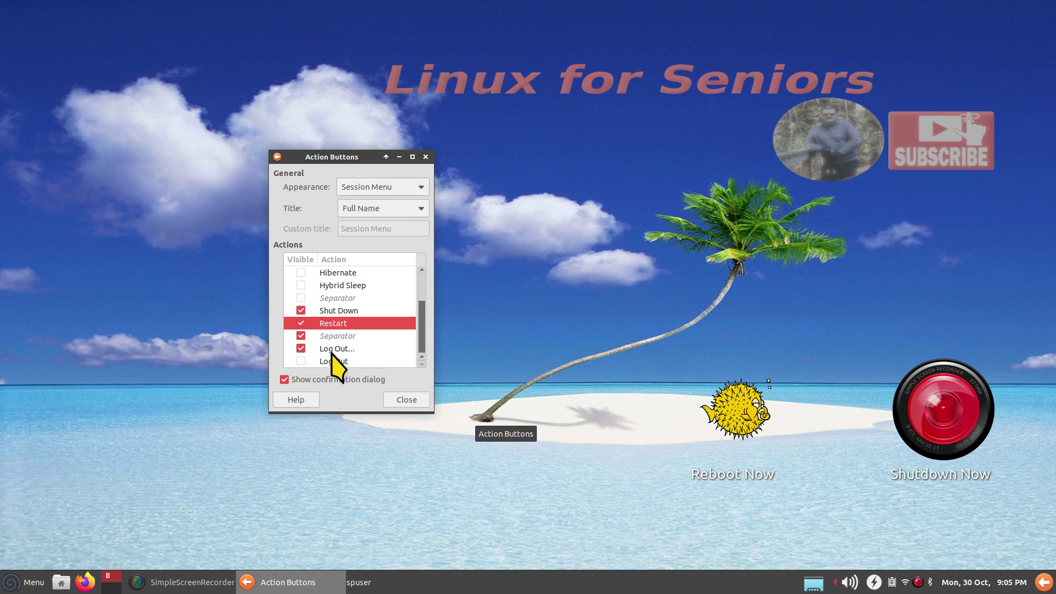
click(1043, 582)
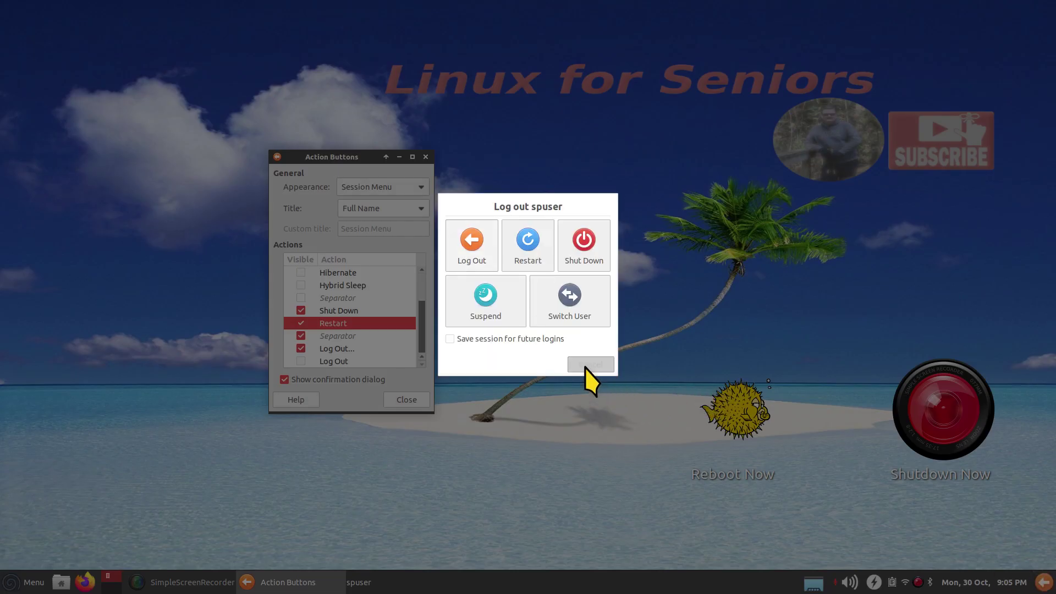
click(585, 364)
click(391, 403)
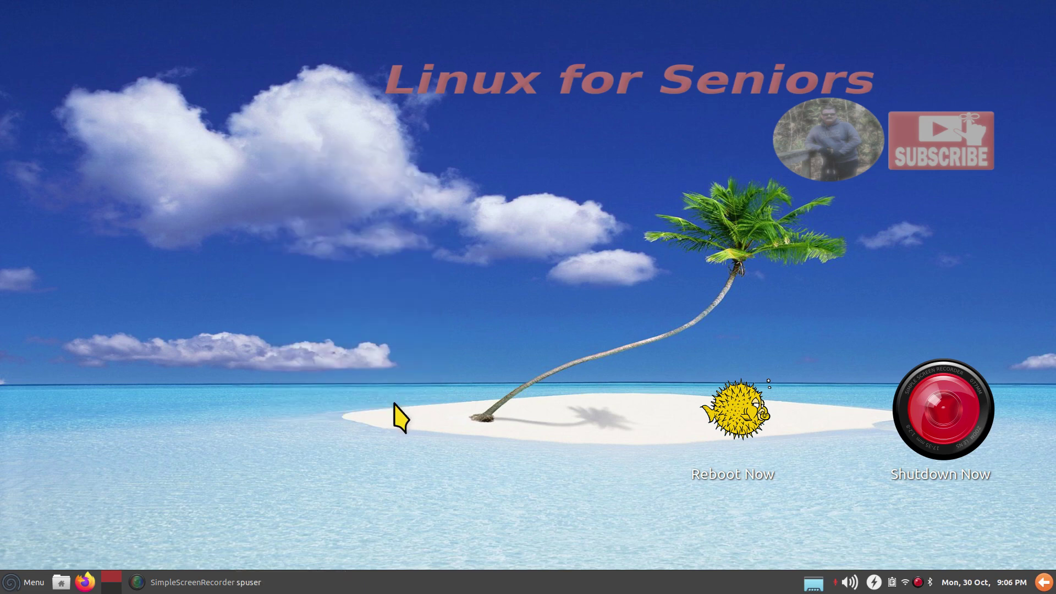
- Test the Log Out... and Shut Down entries of the panel's session menu, cancelling each dialog
click(247, 584)
click(260, 561)
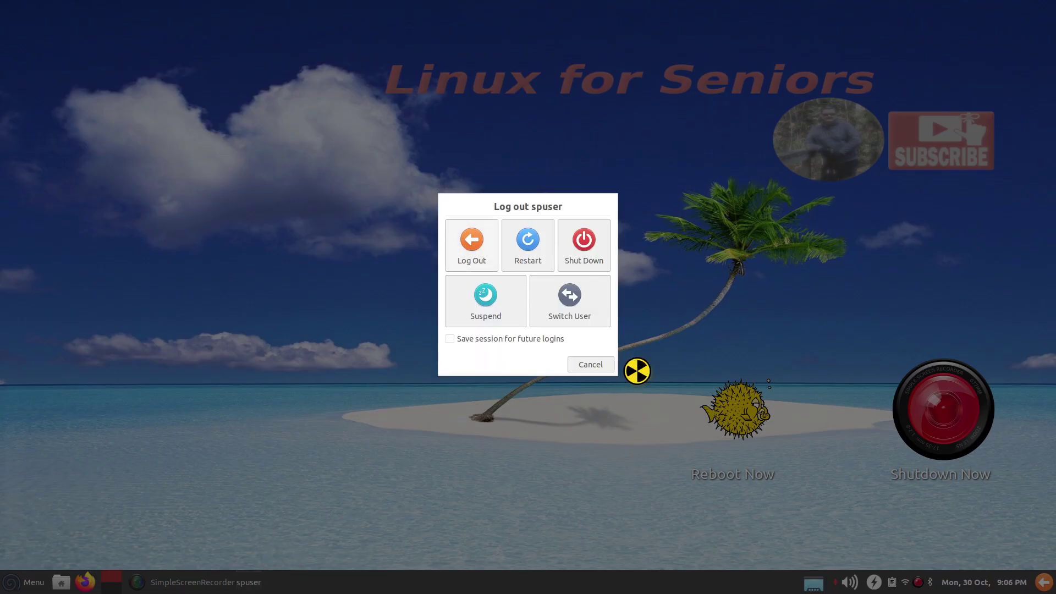
click(591, 365)
click(250, 583)
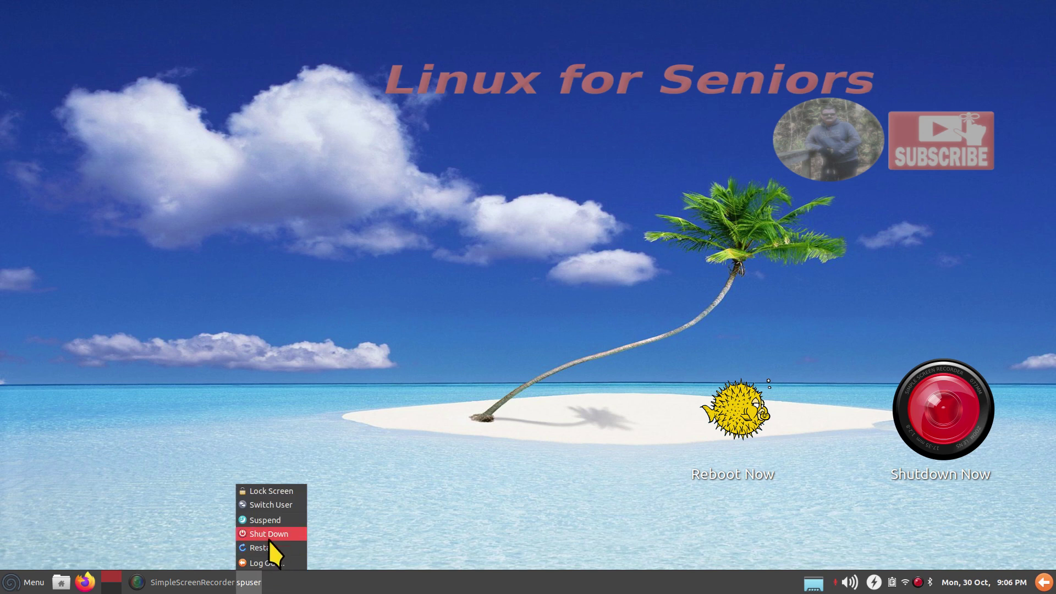
click(268, 536)
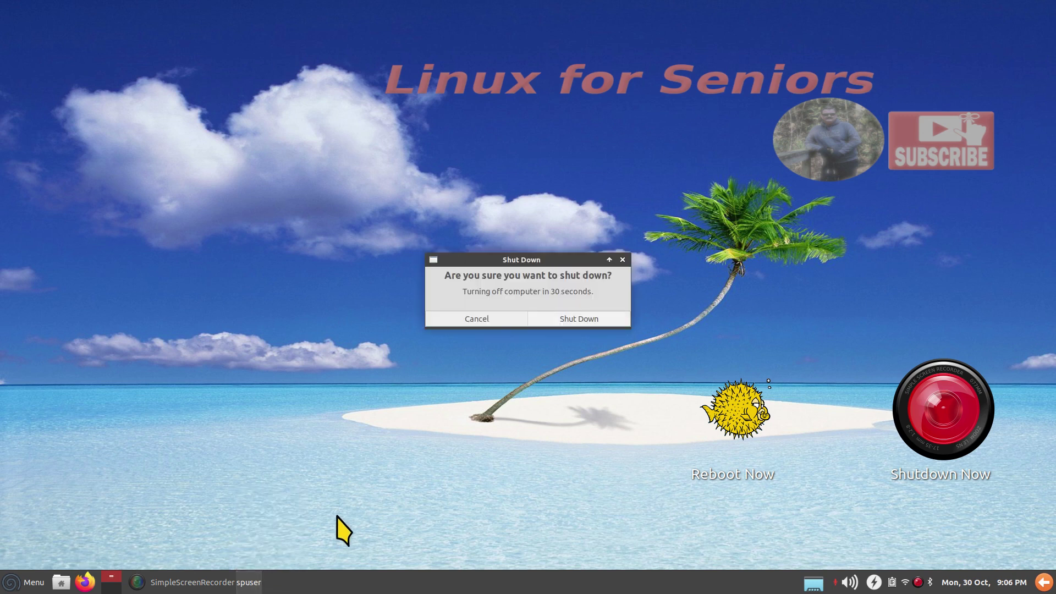
click(486, 317)
- Switch the Action Buttons item's appearance from Session Menu to Action Buttons and close its properties
right_click(250, 583)
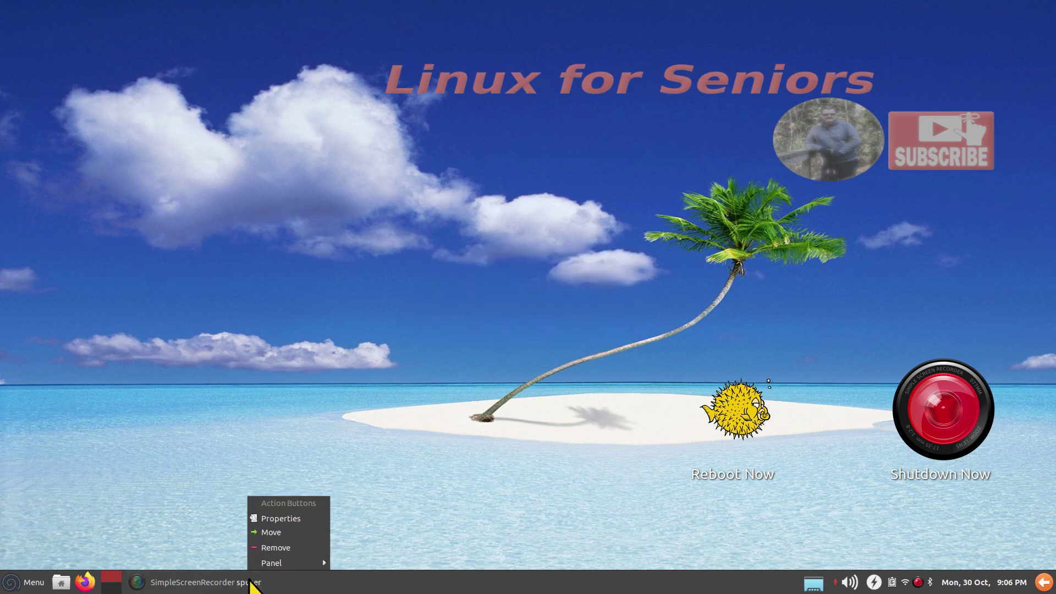
click(295, 519)
click(598, 190)
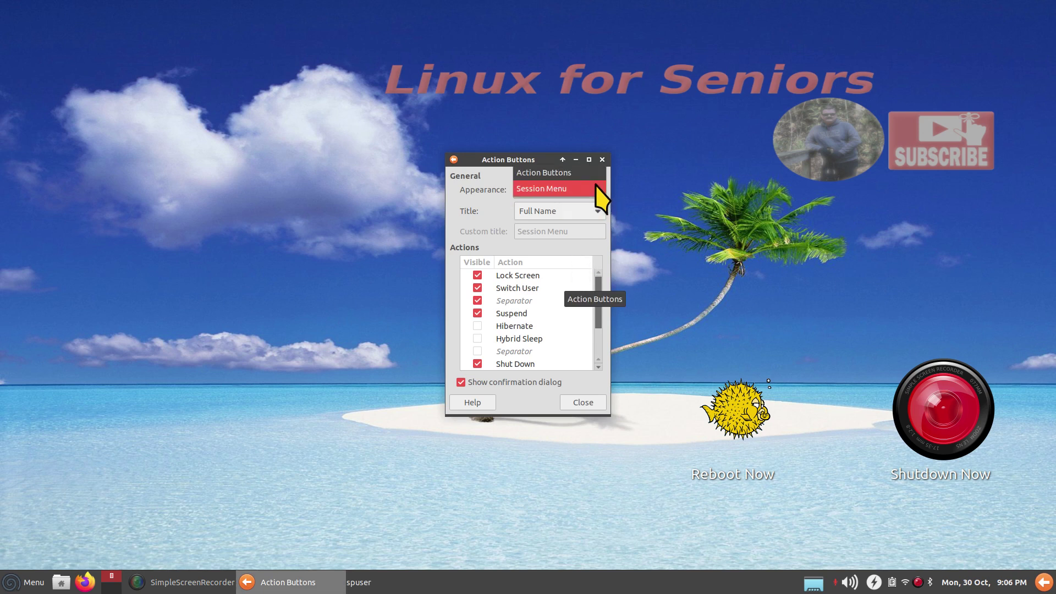
click(596, 173)
click(588, 407)
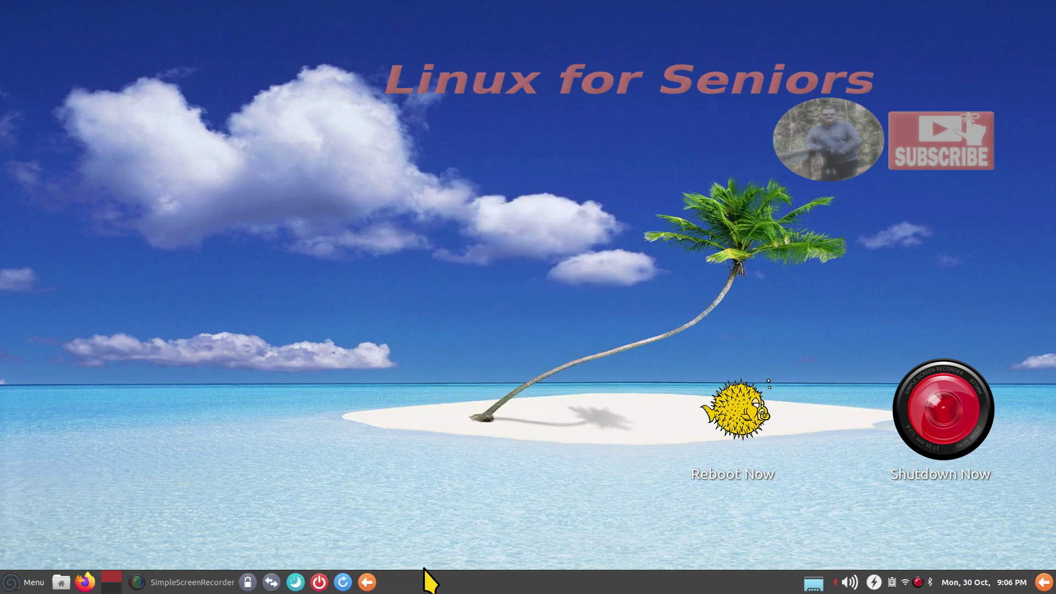
- Compare the Shut Down prompts from the panel button and the applications menu, and test the panel's Restart button, cancelling every prompt
click(317, 583)
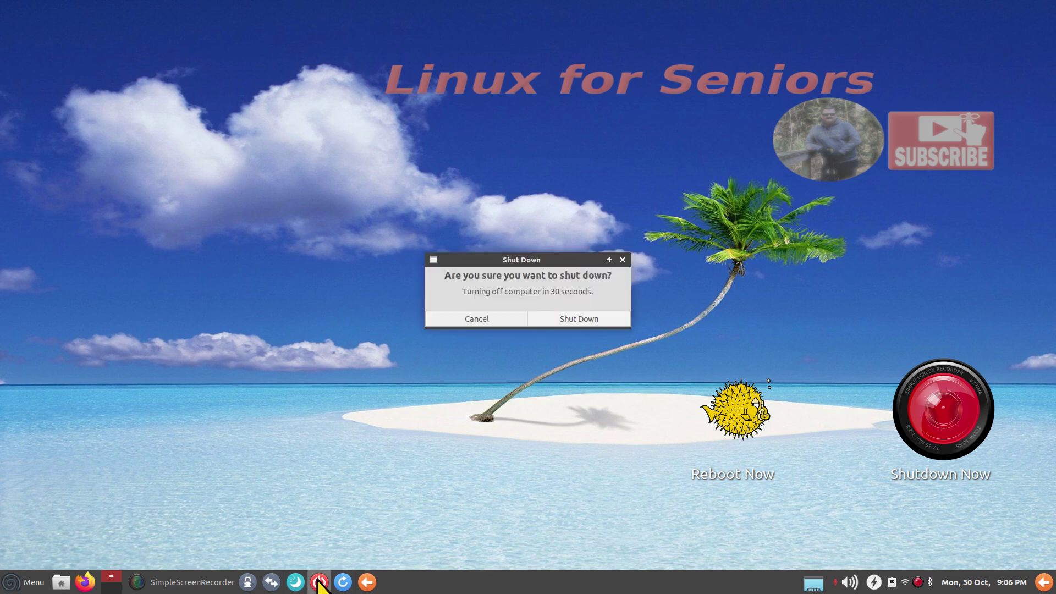
click(483, 318)
click(22, 582)
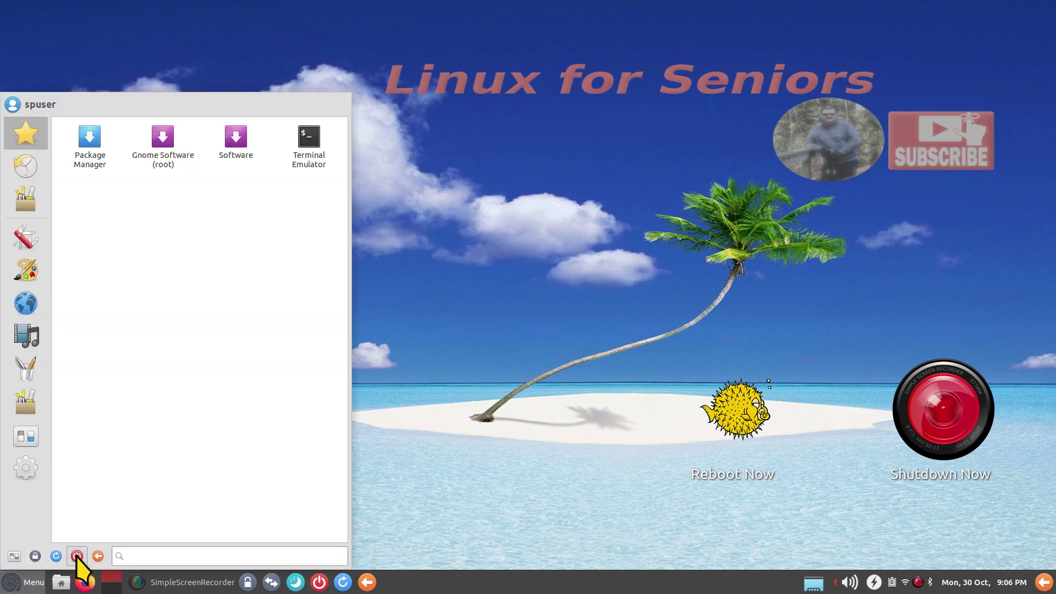
click(76, 556)
click(447, 330)
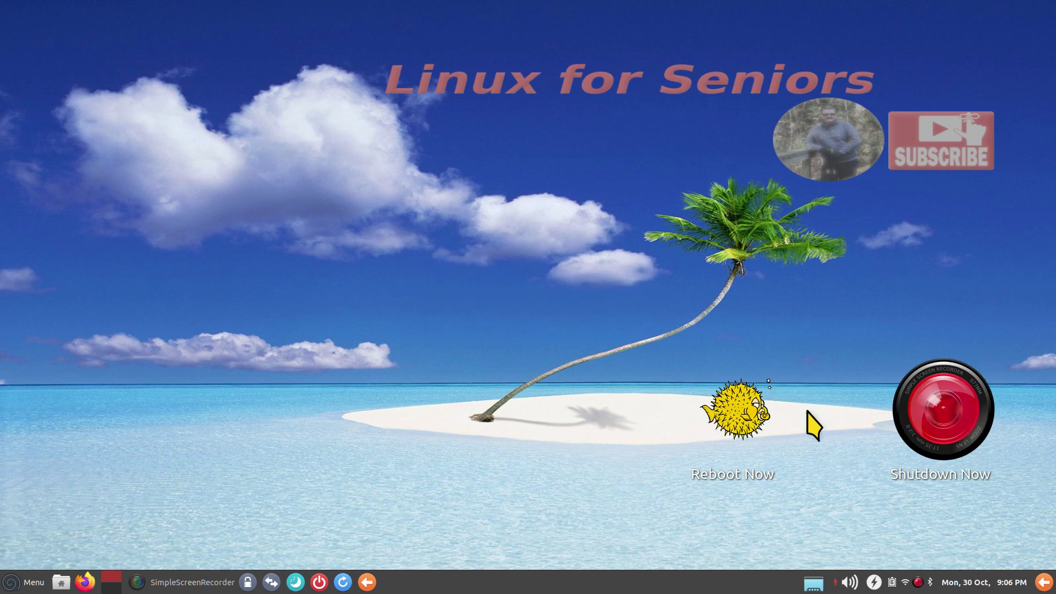
click(342, 582)
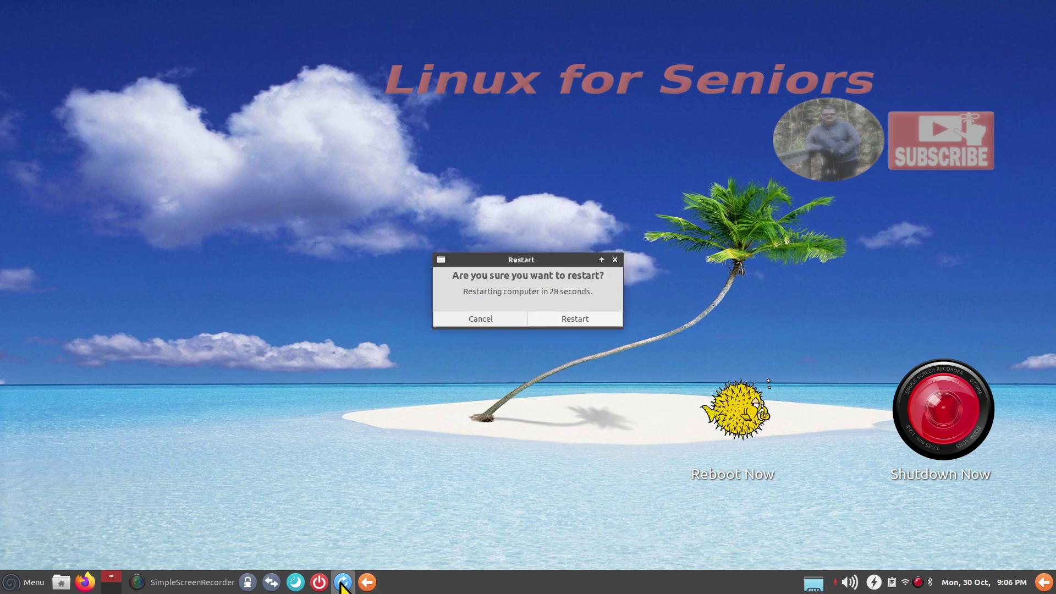
click(480, 321)
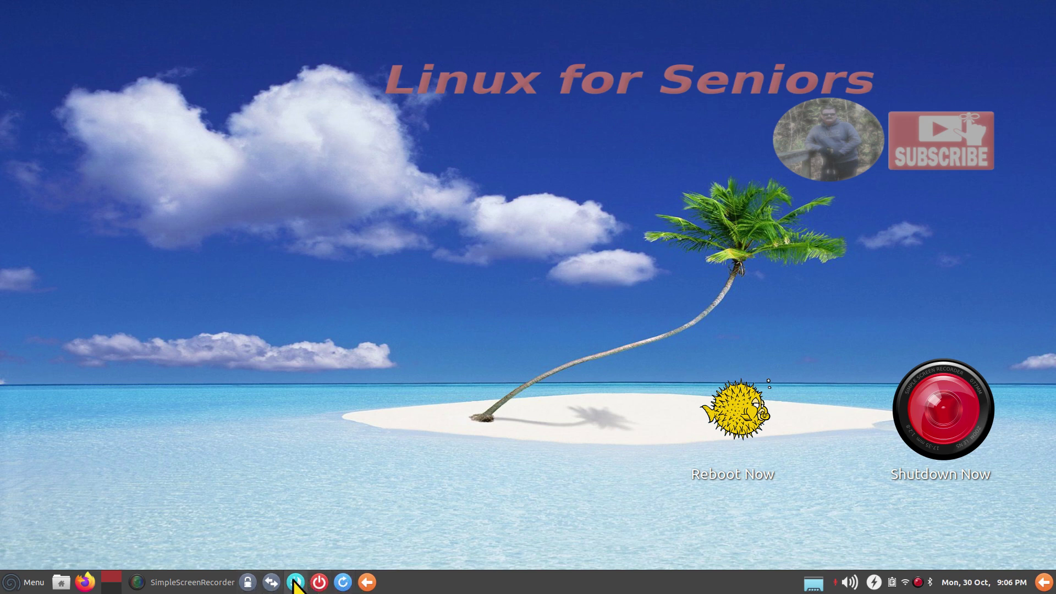
- Hide the Suspend, Switch User and Lock Screen actions from the Action Buttons item and close its properties
right_click(321, 581)
click(377, 522)
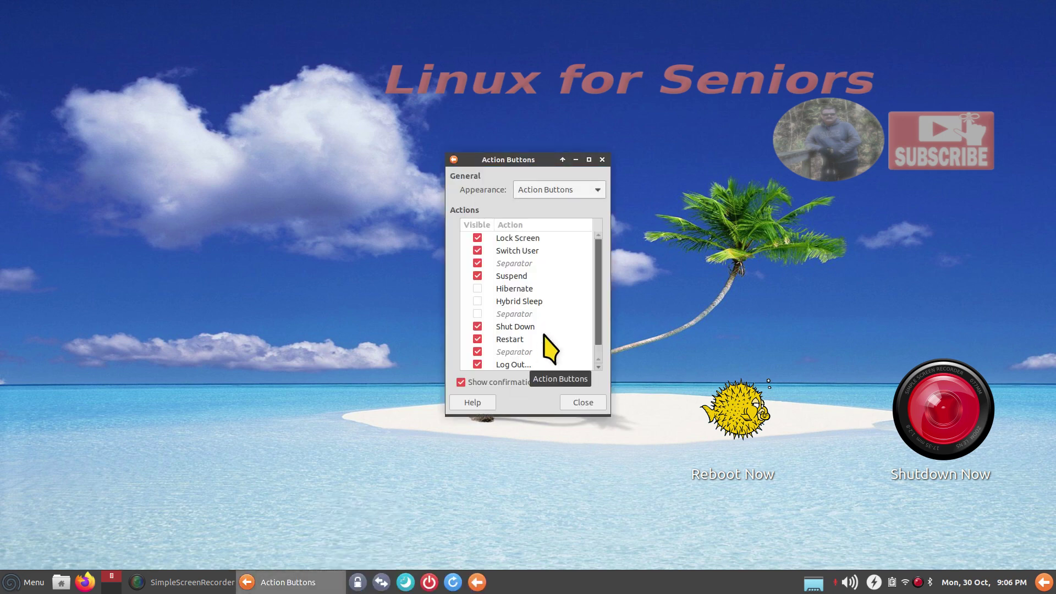
click(478, 275)
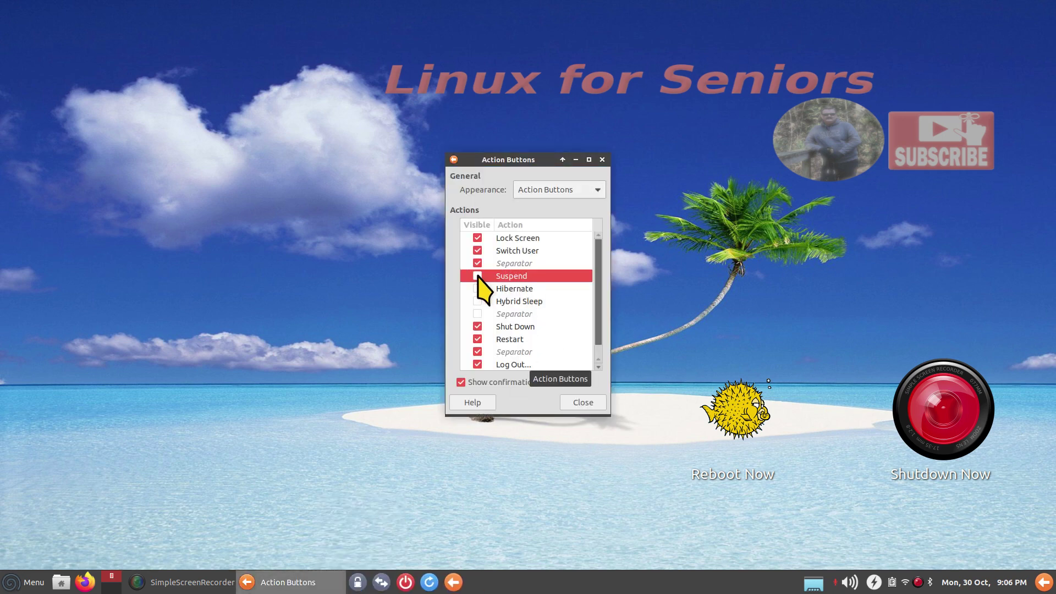
click(477, 250)
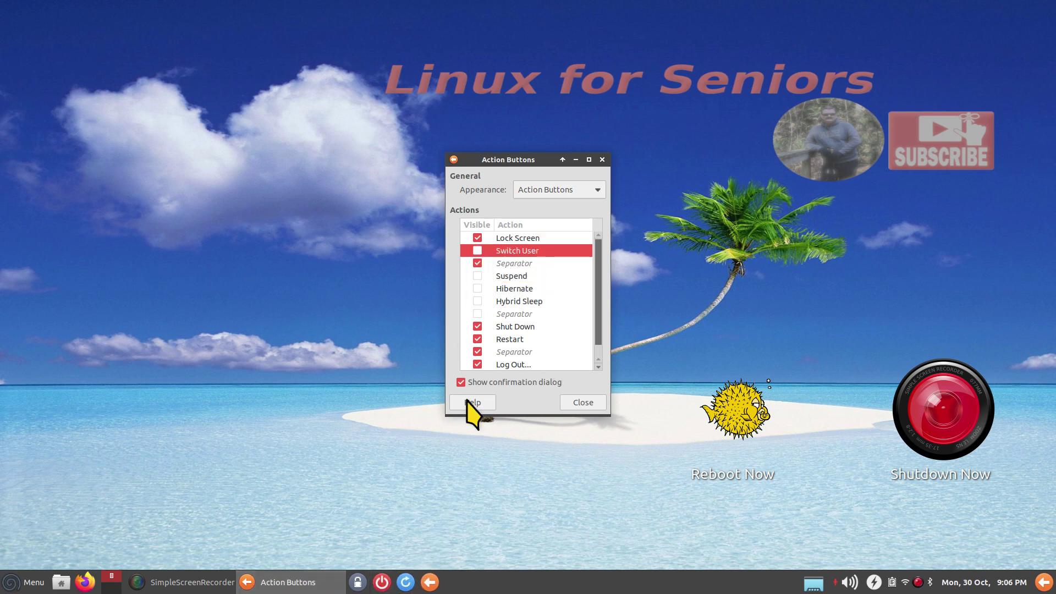
click(477, 238)
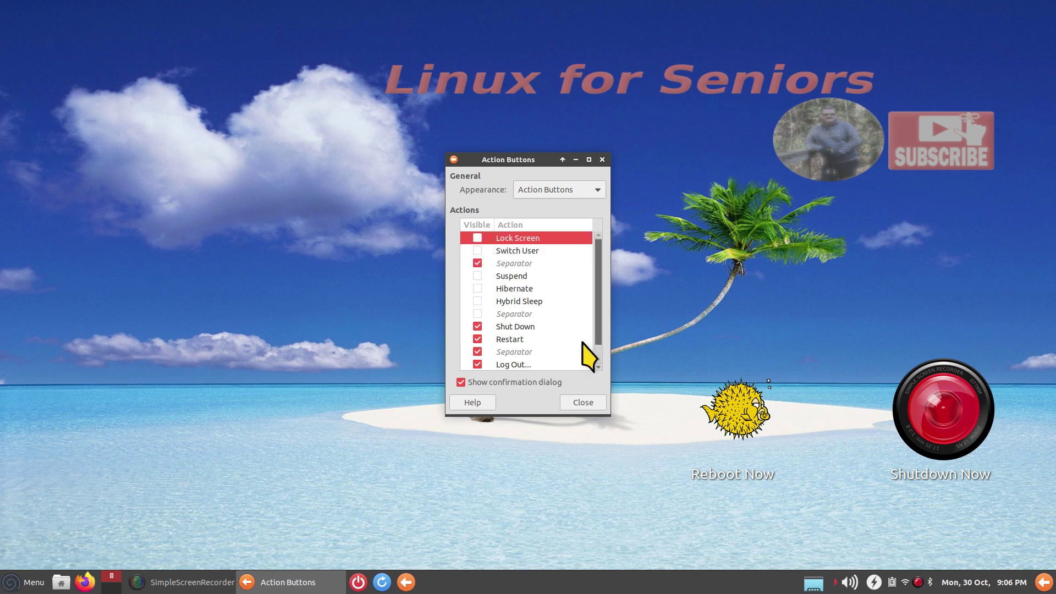
click(598, 366)
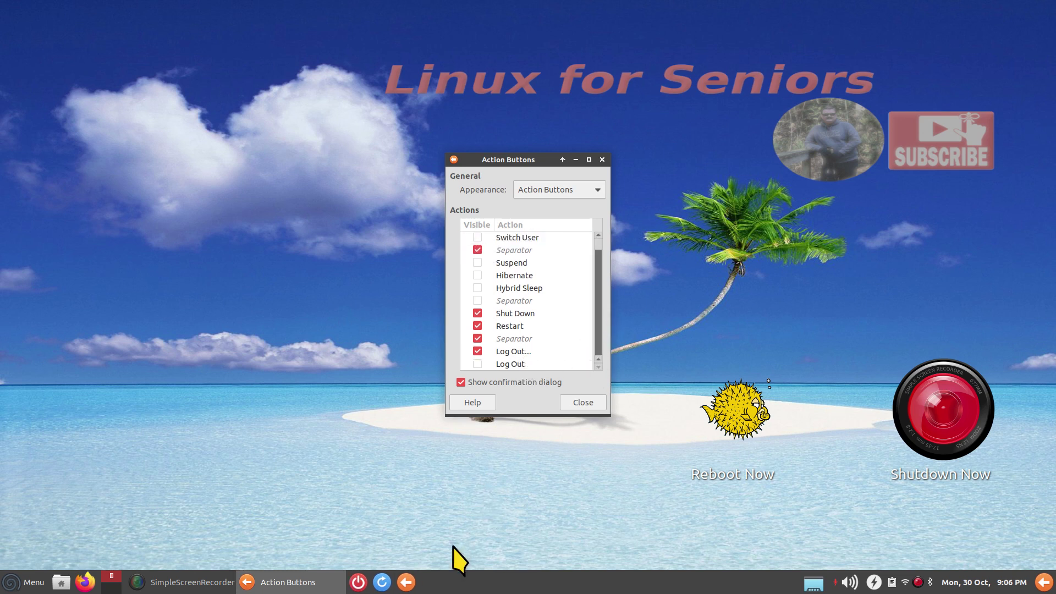
click(585, 405)
- Check and cancel the panel's Log Out... dialog, and replace that action with Log Out in the Action Buttons item
click(297, 584)
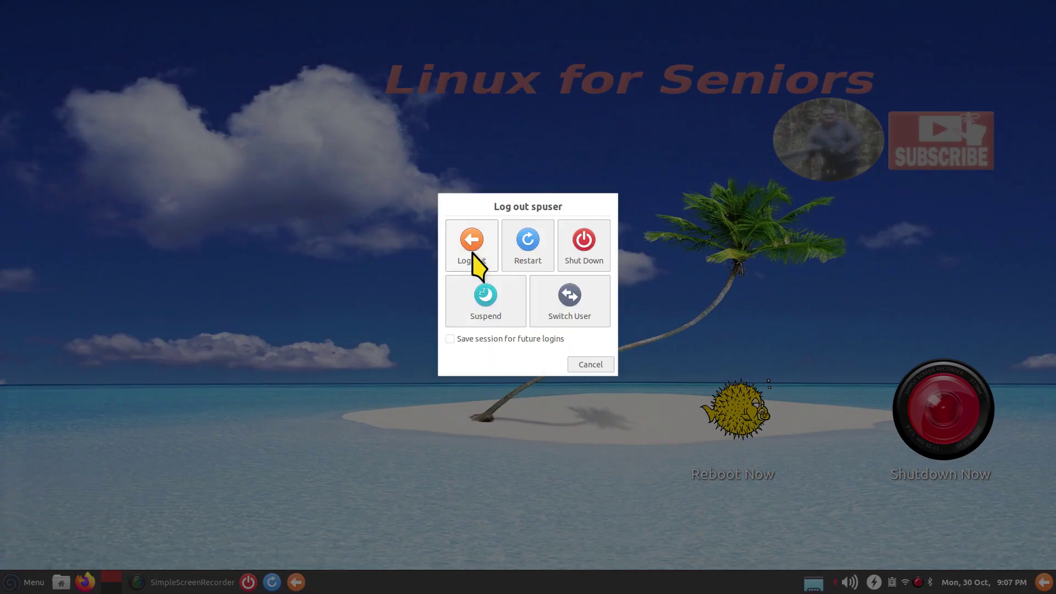
click(593, 365)
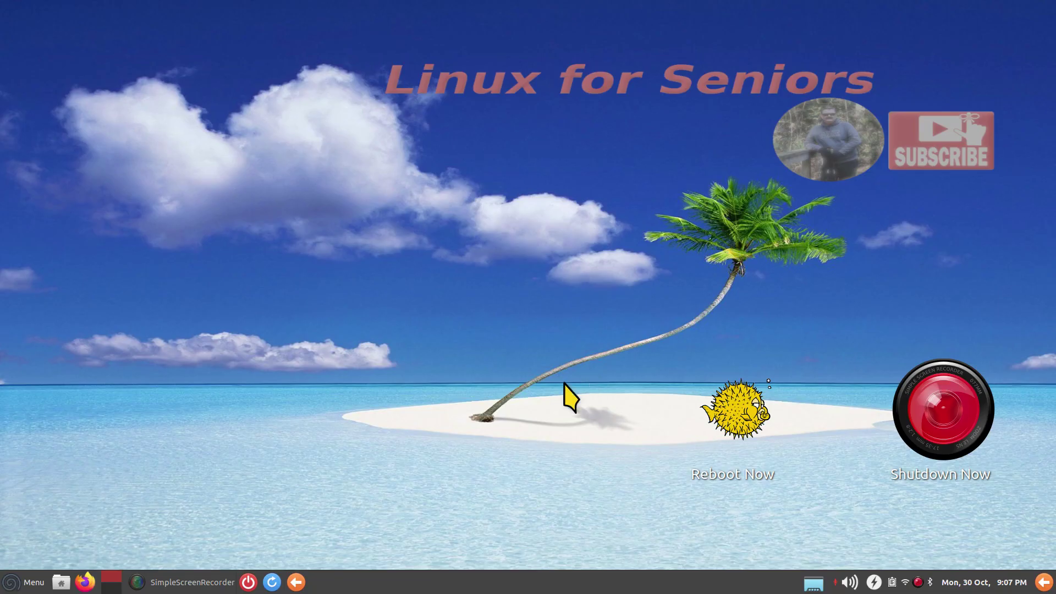
right_click(292, 585)
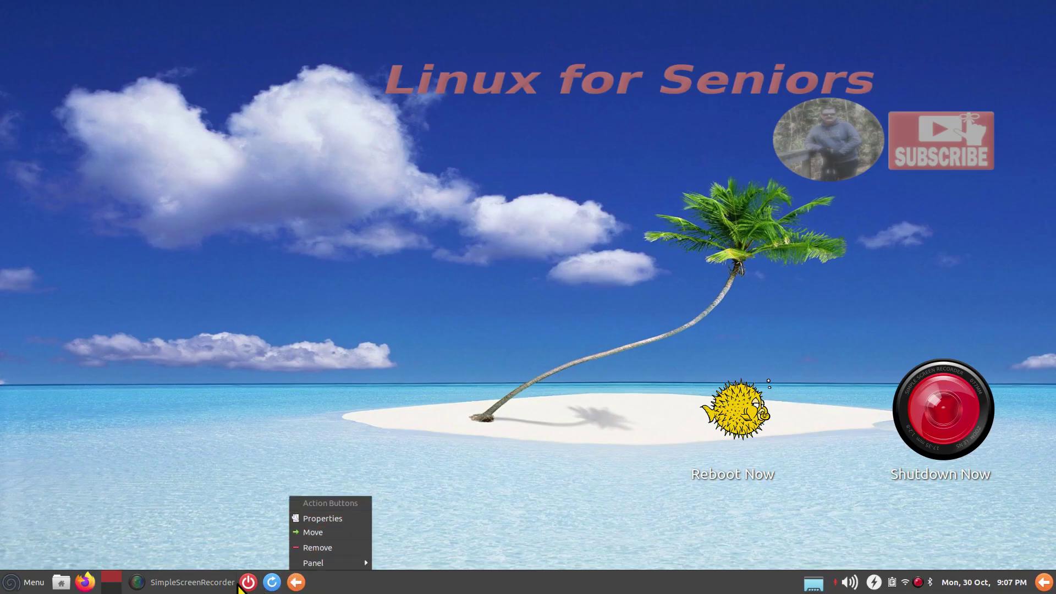
click(324, 518)
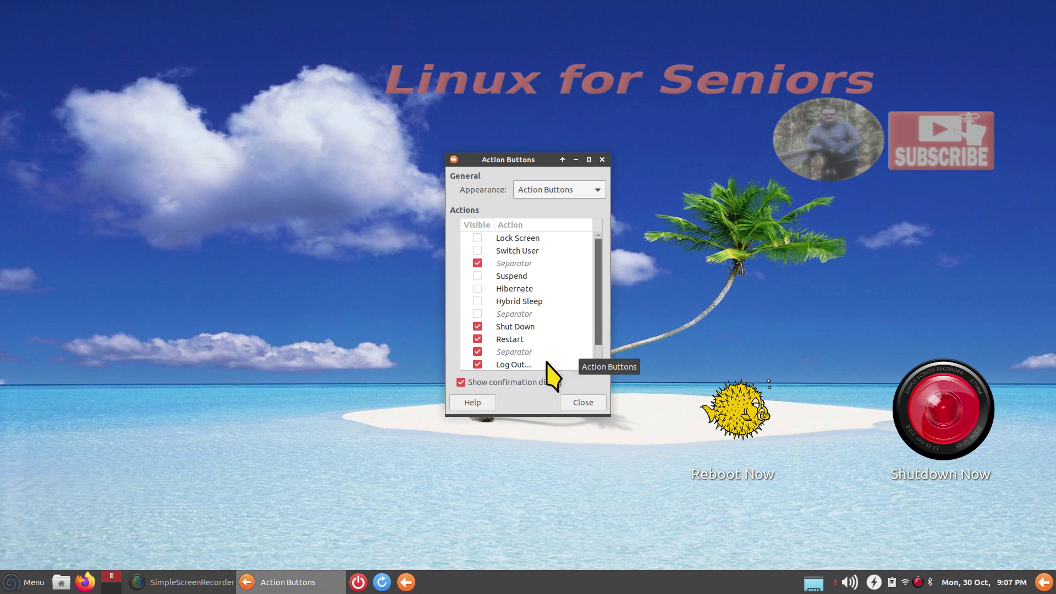
scroll(552, 365, down, 1)
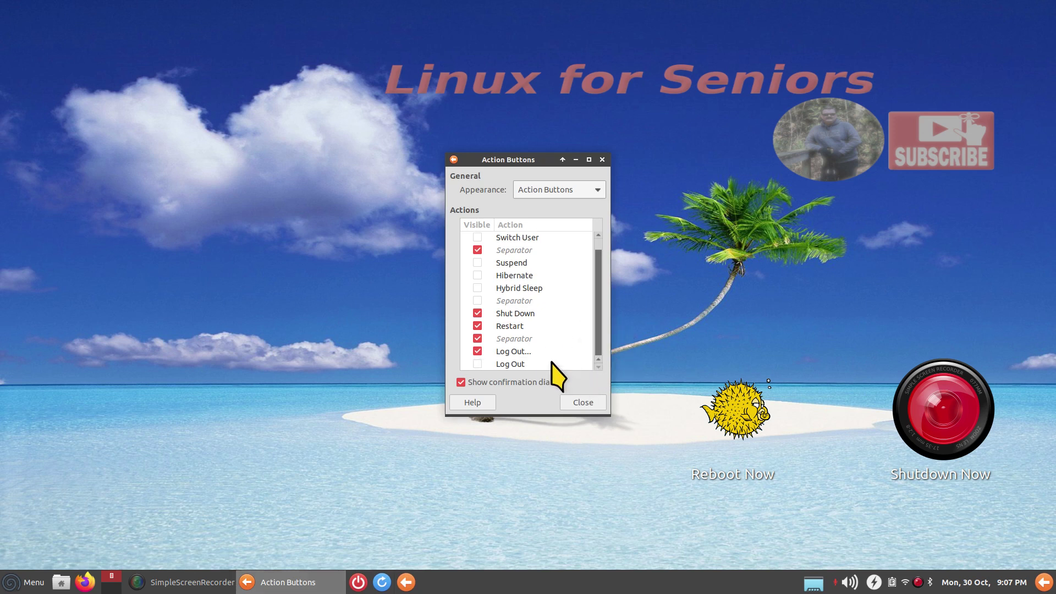
click(477, 363)
click(477, 351)
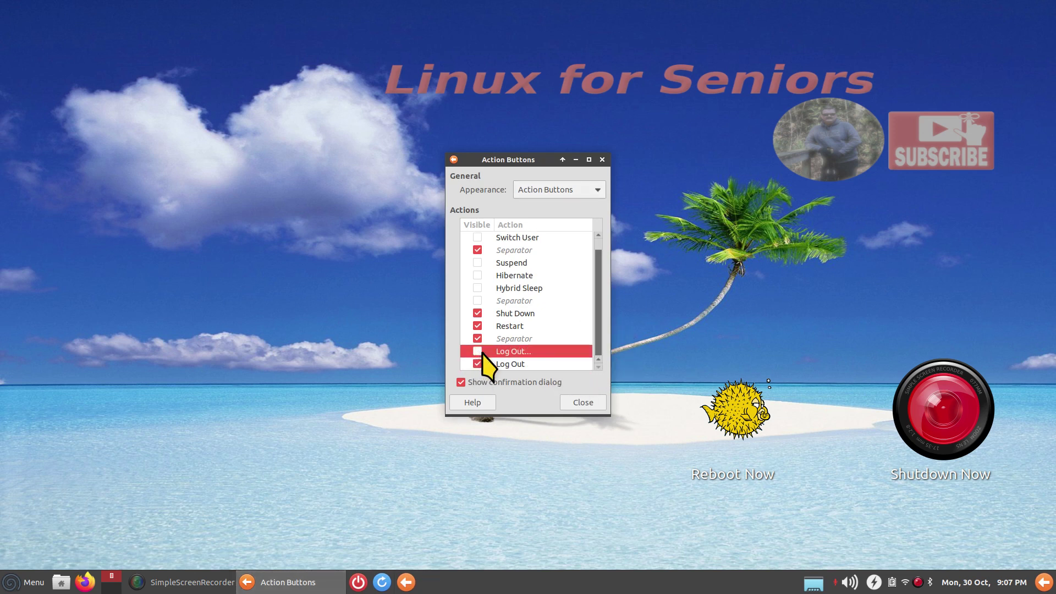
click(582, 404)
- Compare the log-out prompts from the new panel button, the applications menu and the log-out launcher beside the clock, cancelling each one
click(296, 581)
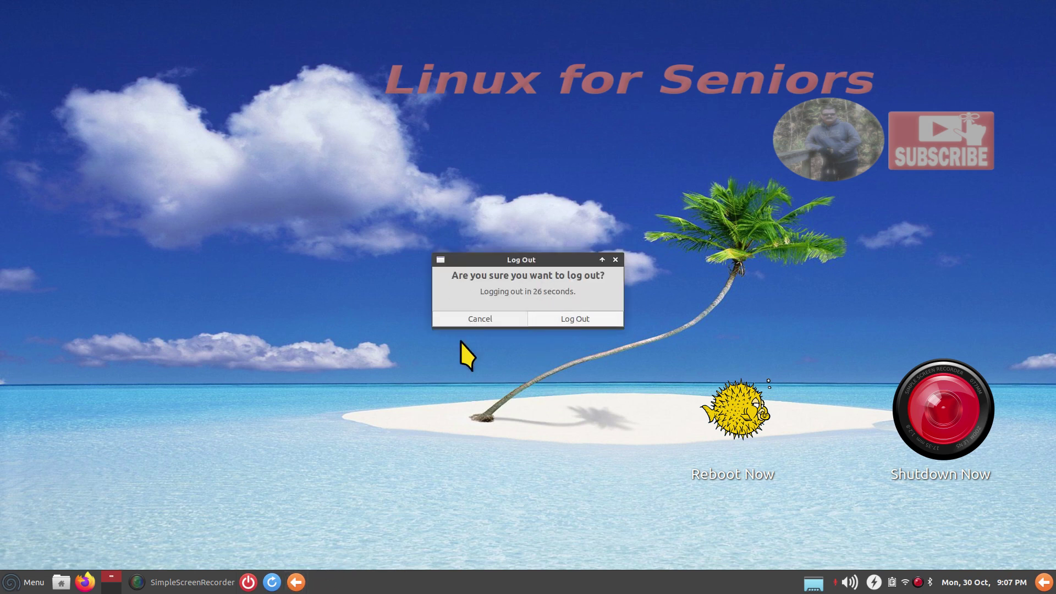
click(495, 319)
click(22, 586)
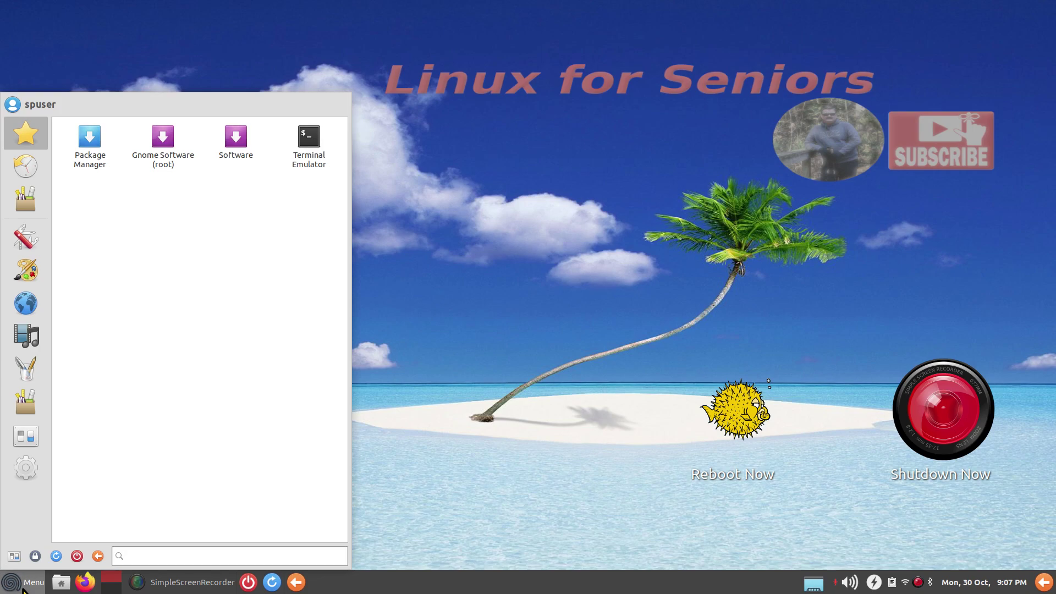
click(99, 556)
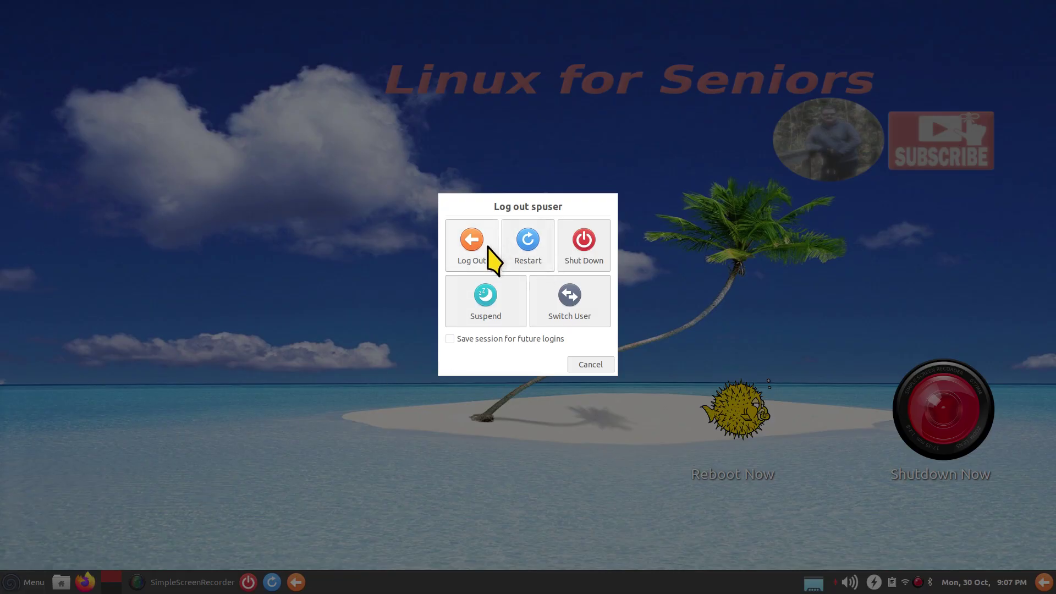
click(602, 364)
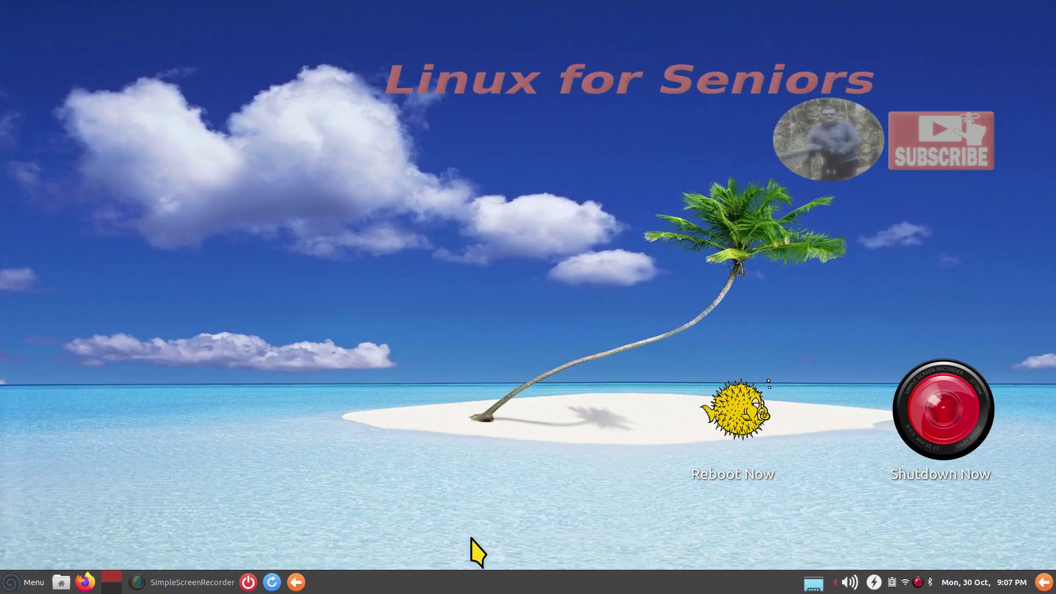
click(1042, 582)
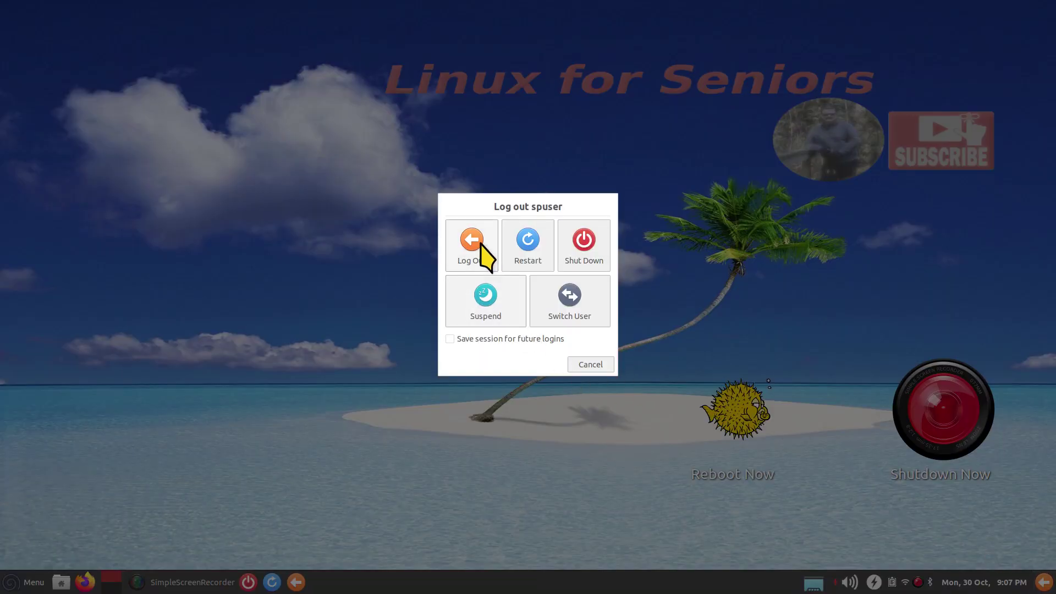
click(589, 365)
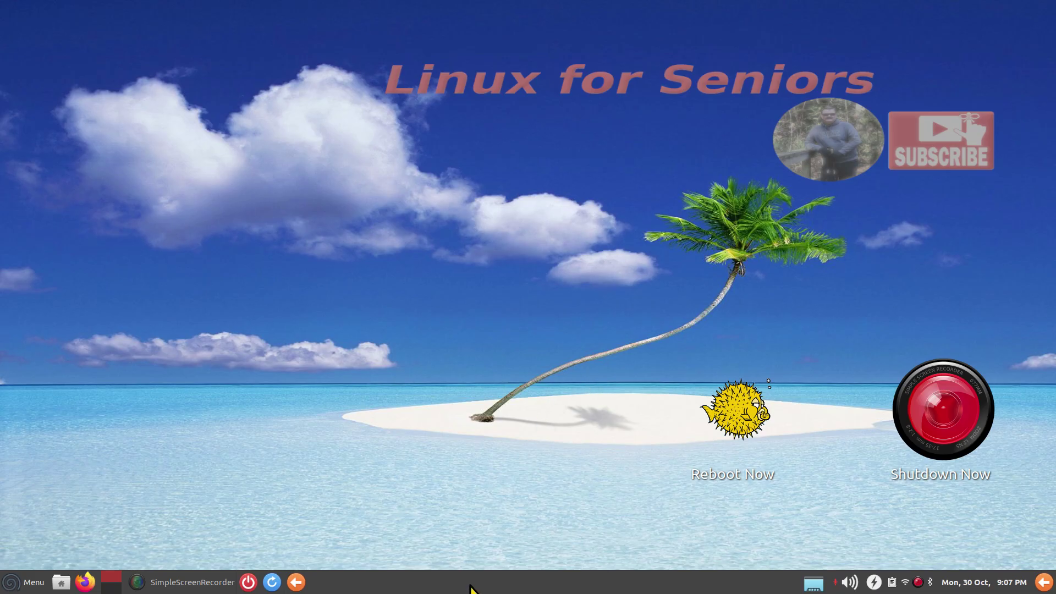
- Bring up the Shut Down prompt from the applications menu and cancel it
click(21, 582)
click(77, 556)
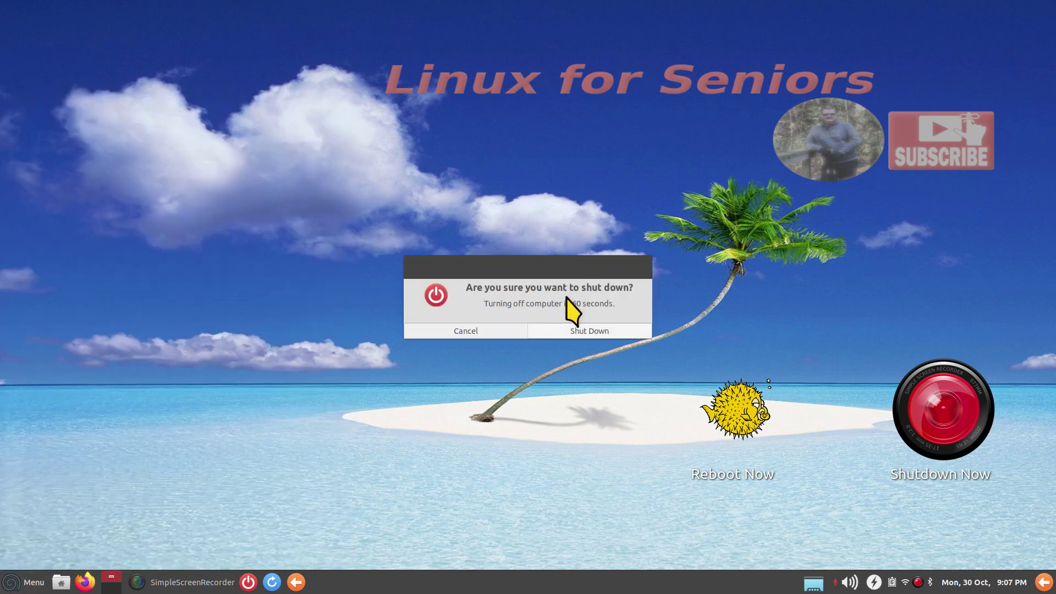
click(461, 335)
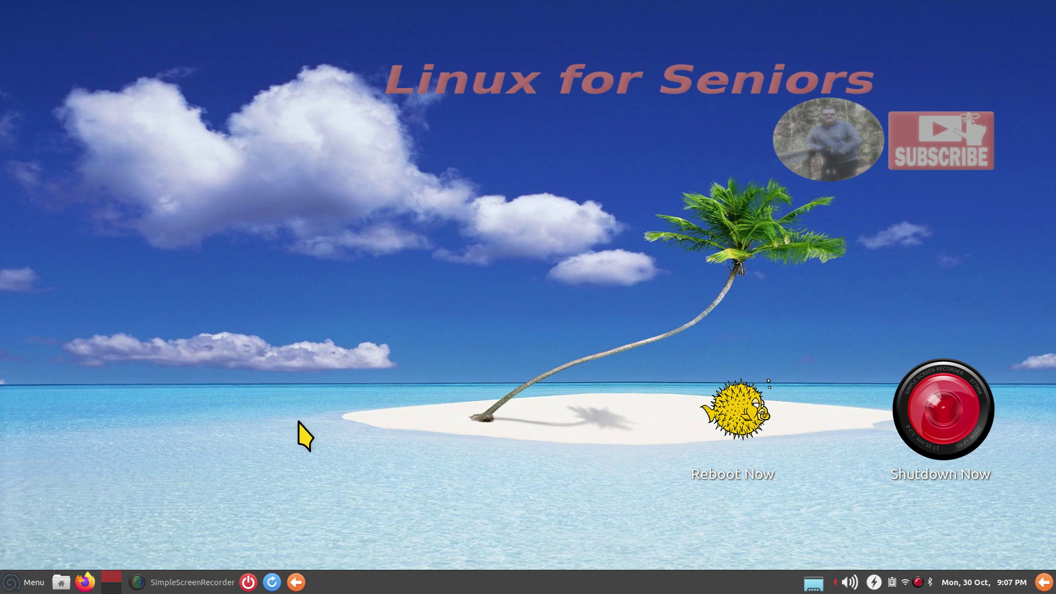
- Open the Whisker Menu properties at the command settings and move the window aside to examine the session commands
right_click(6, 586)
click(35, 504)
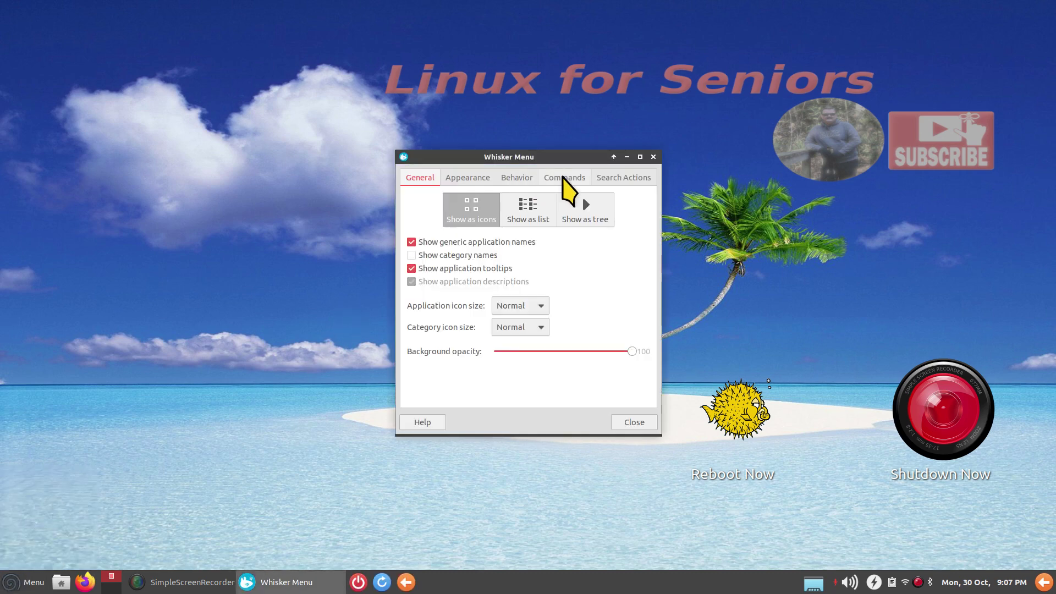
click(562, 177)
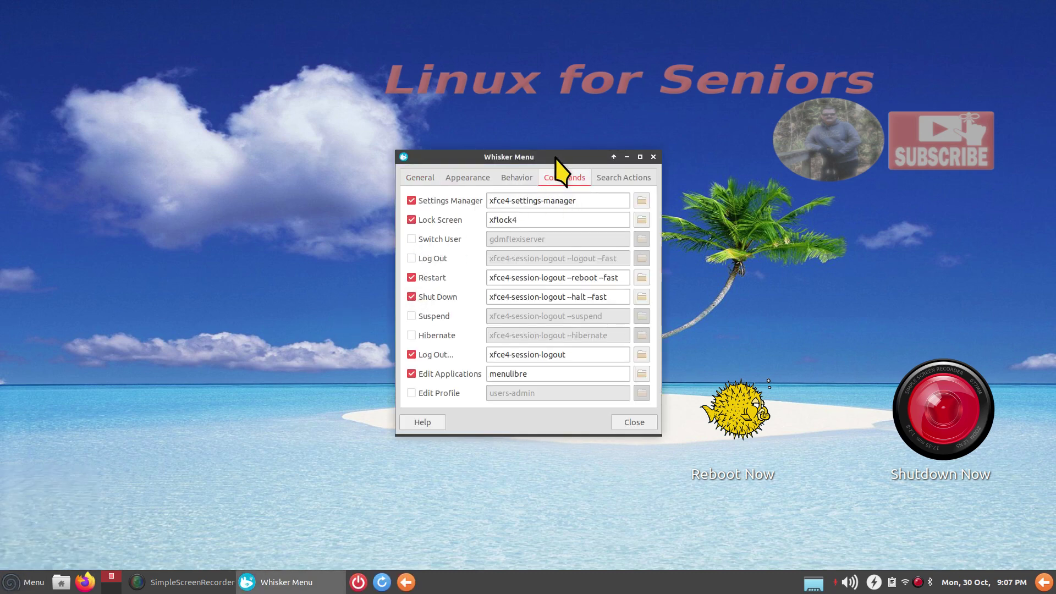
drag(555, 158, 324, 160)
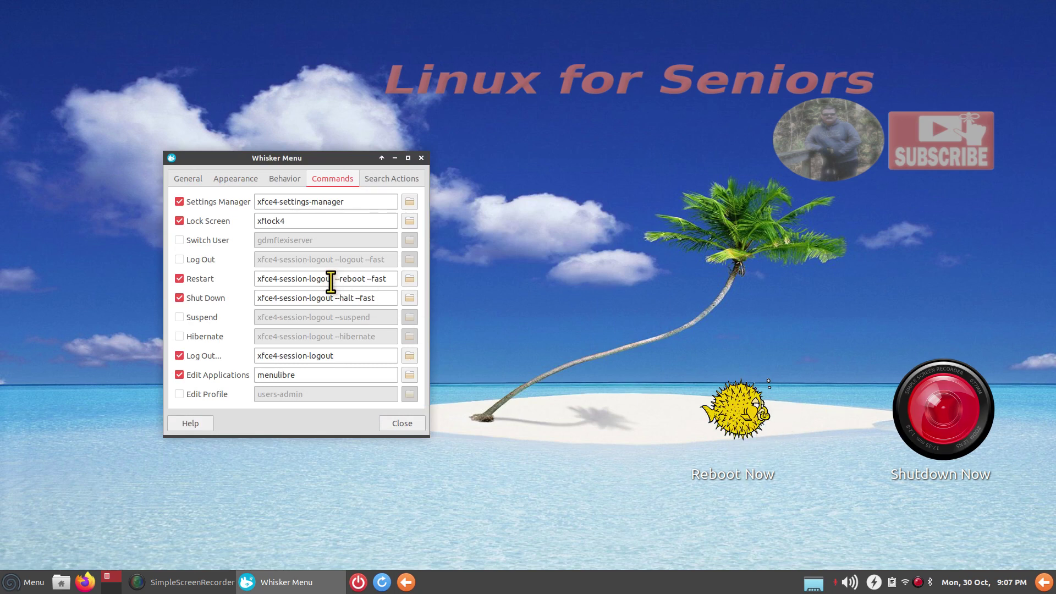
- Check the desktop's creation options and the log-out dialog from the launcher beside the clock, dismissing both
right_click(539, 177)
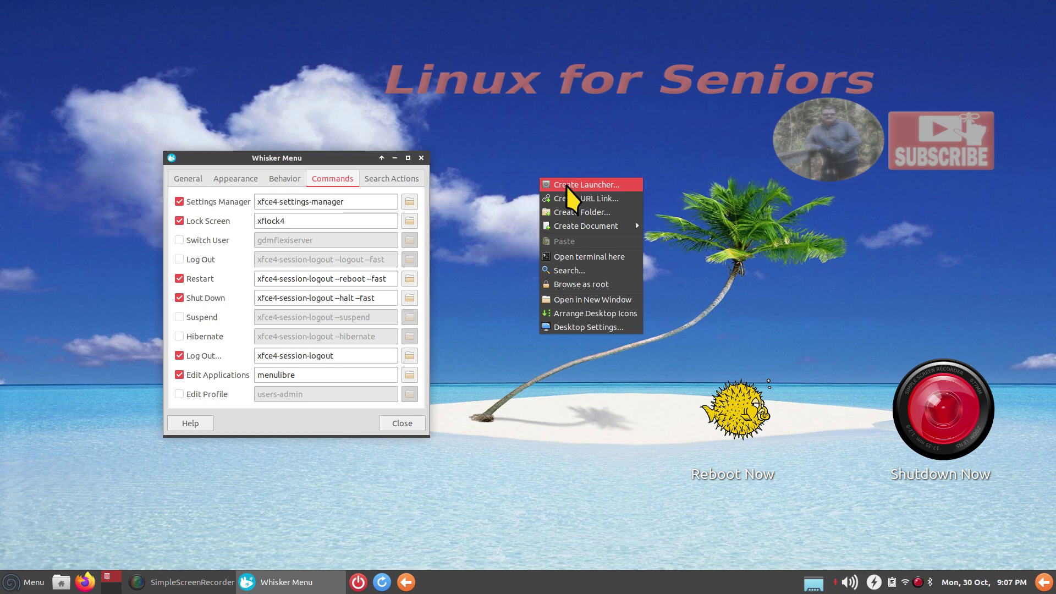
click(518, 340)
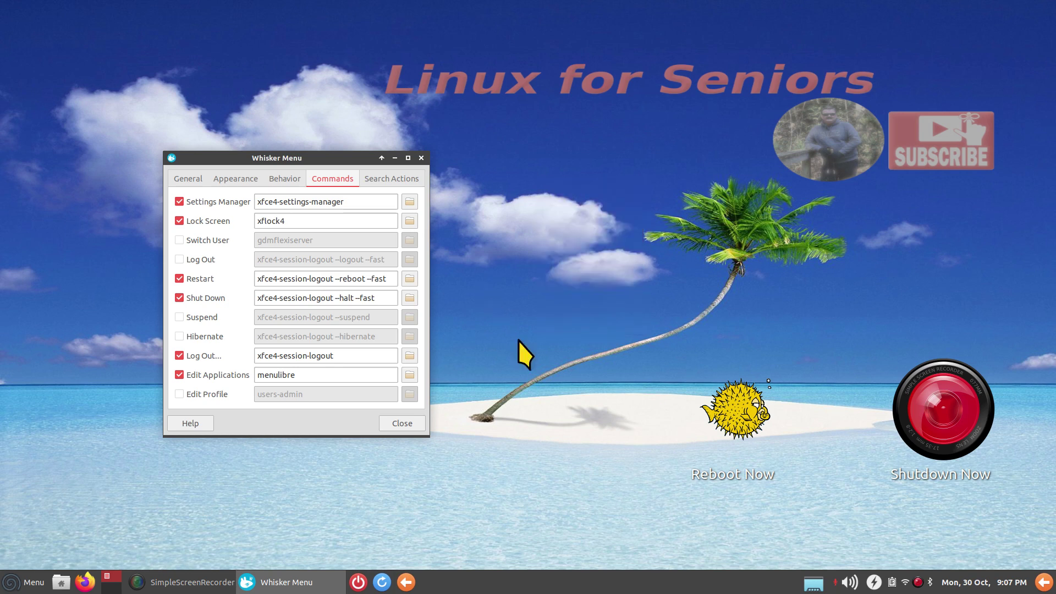
click(1044, 583)
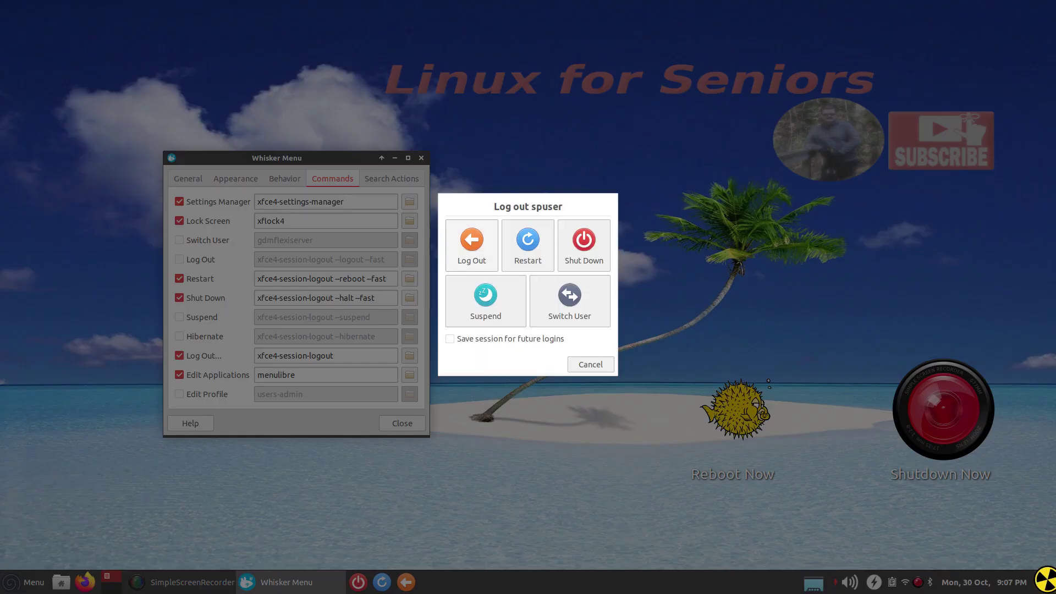
click(580, 363)
- Create a desktop launcher from the suggested Log Out entry, found by entering "log" as the name
right_click(512, 154)
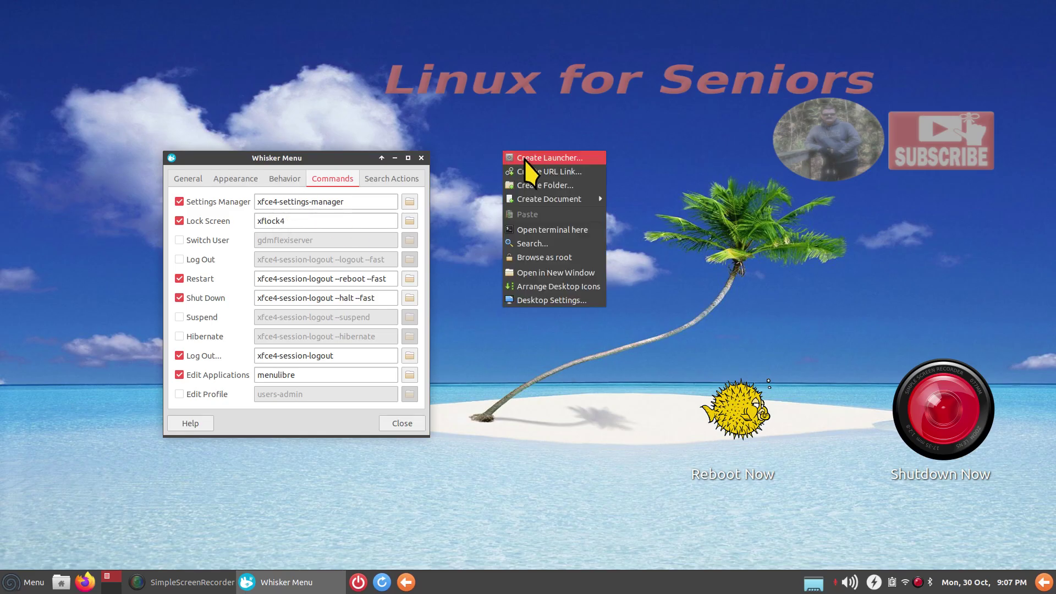
click(524, 158)
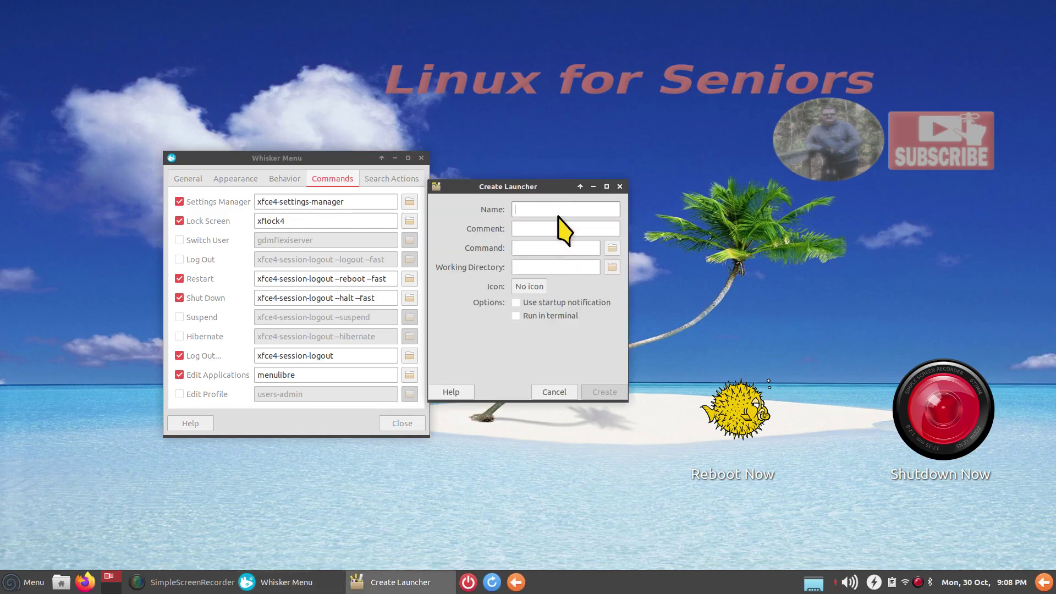
text(log)
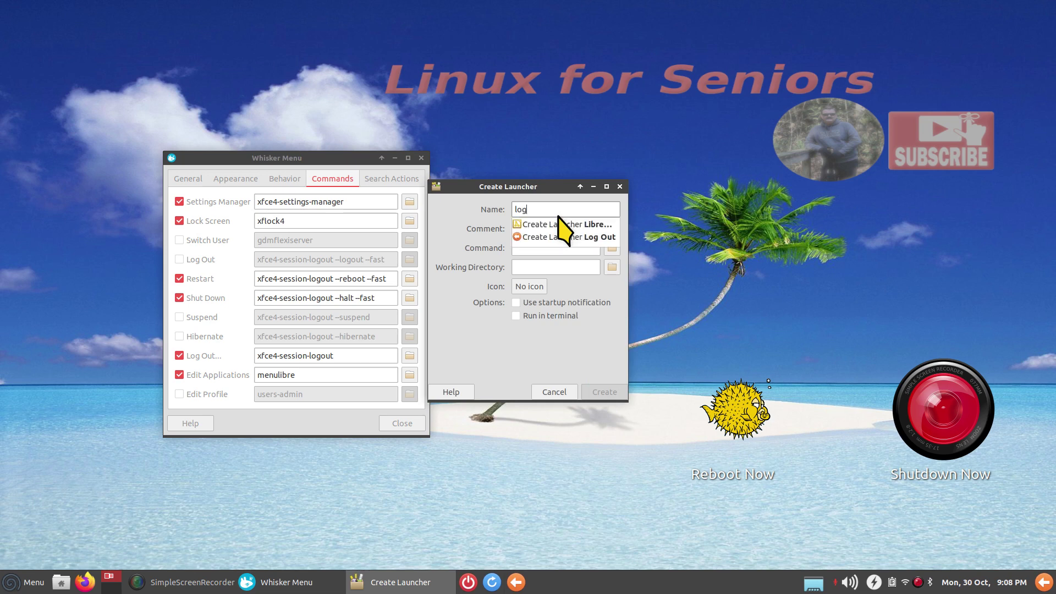
click(566, 237)
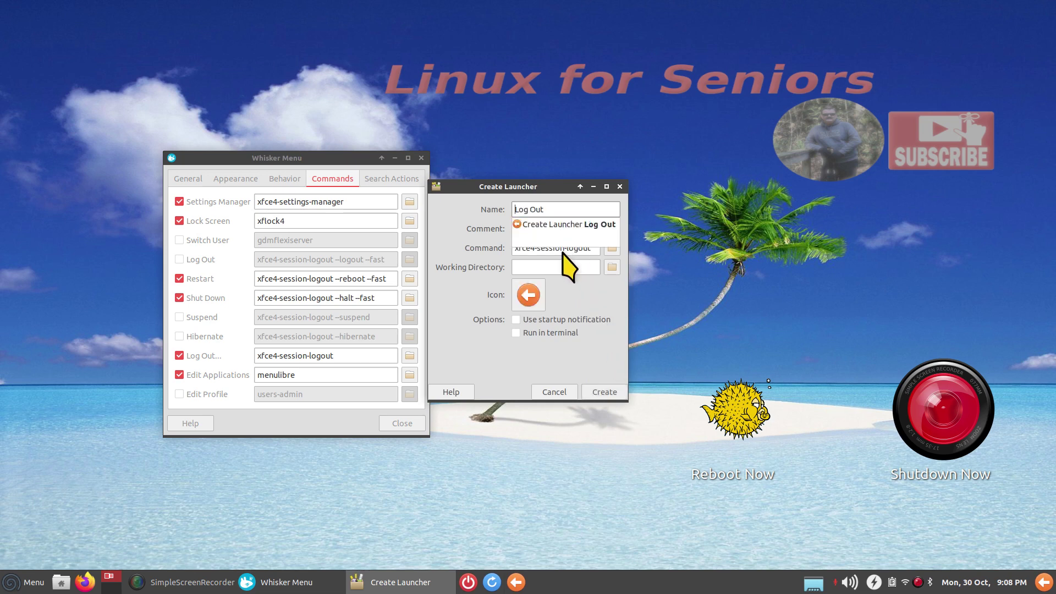
click(607, 394)
click(608, 393)
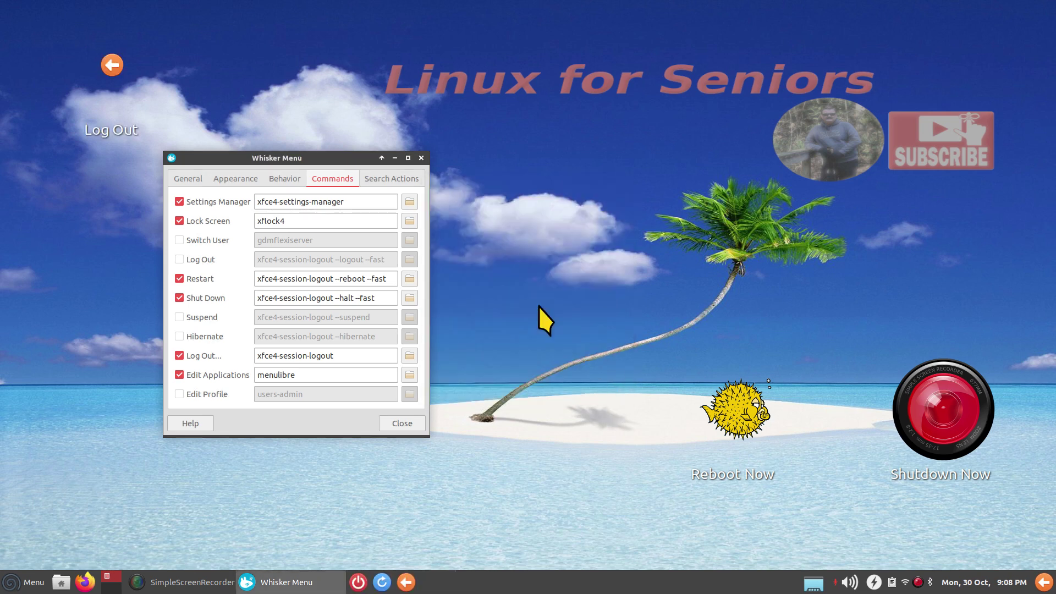
- Test the Log Out desktop launcher, cancel its dialog, and check the option for adding it to the panel
double_click(117, 70)
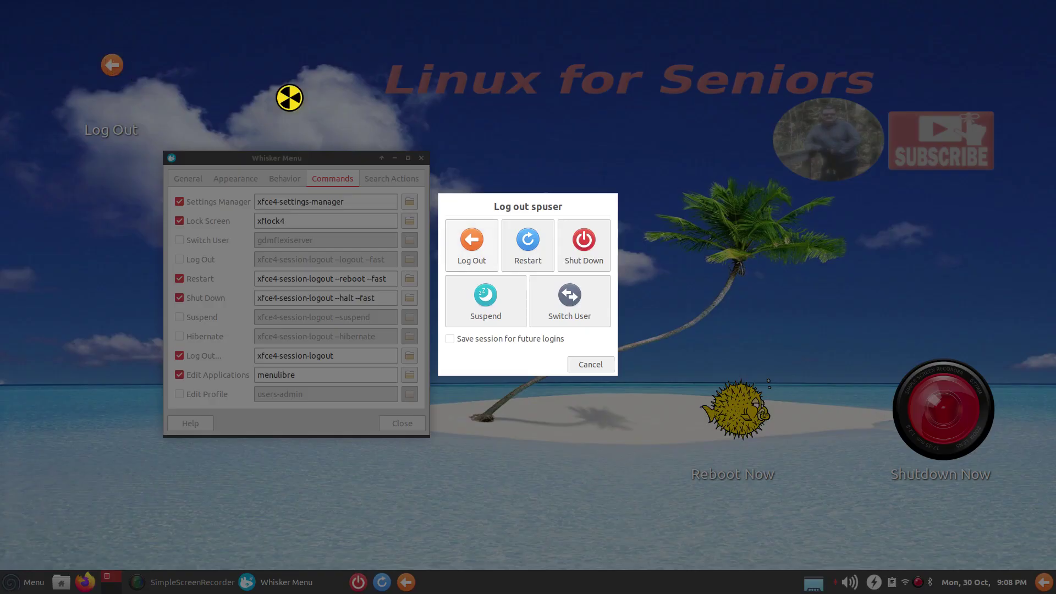
click(603, 361)
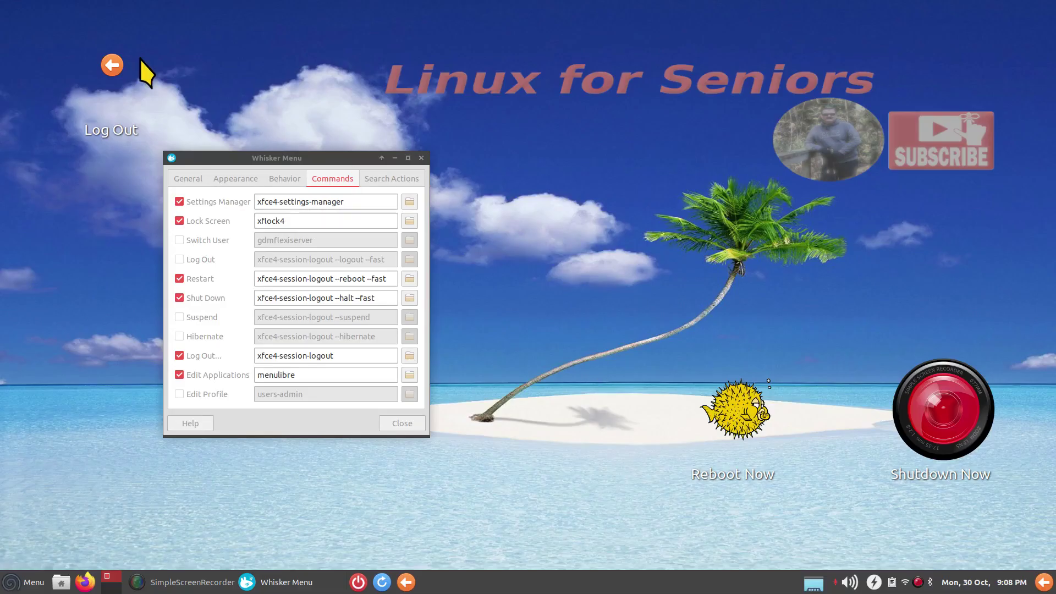
click(108, 66)
right_click(105, 66)
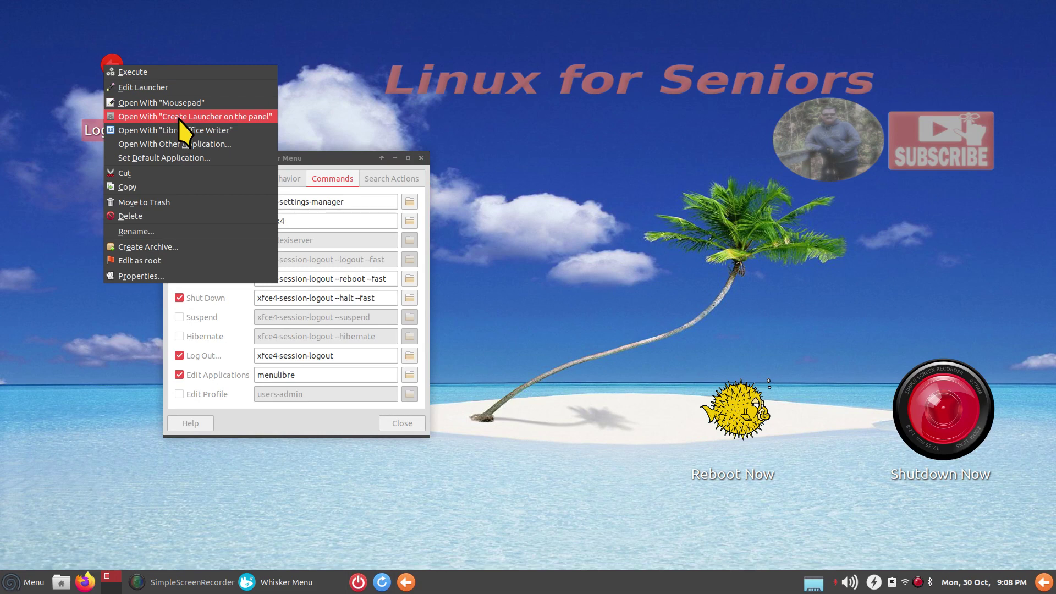
click(304, 72)
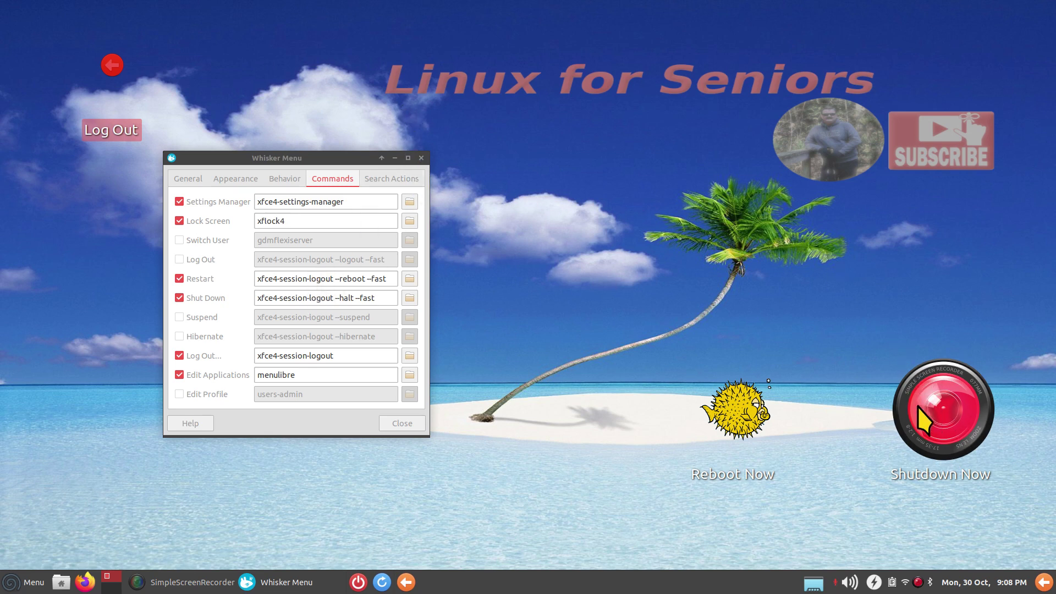
- Check and cancel the applications menu's Shut Down prompt, and close the Whisker Menu properties
click(22, 582)
click(82, 554)
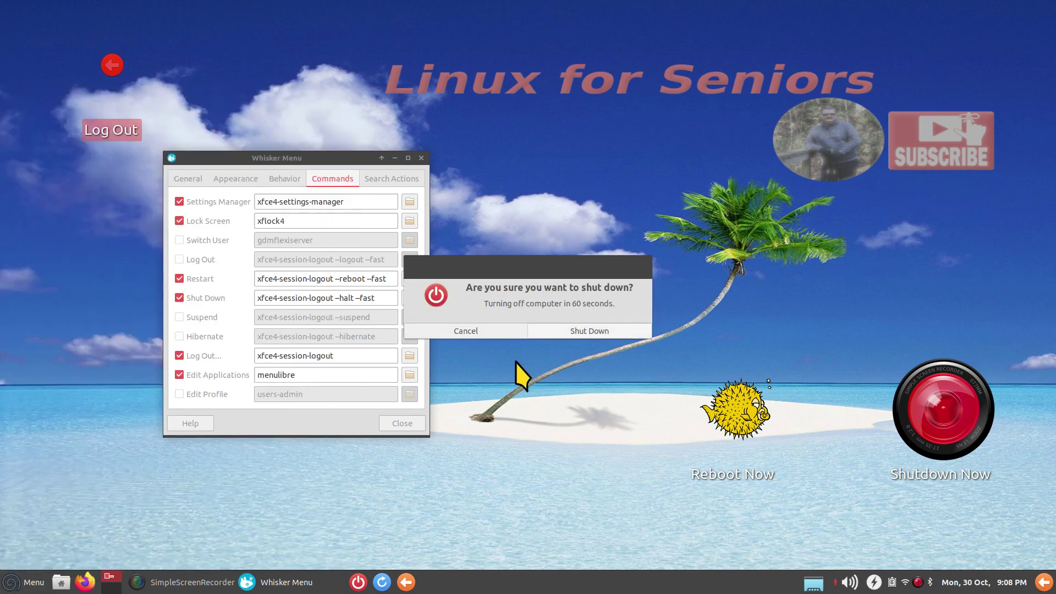
click(466, 330)
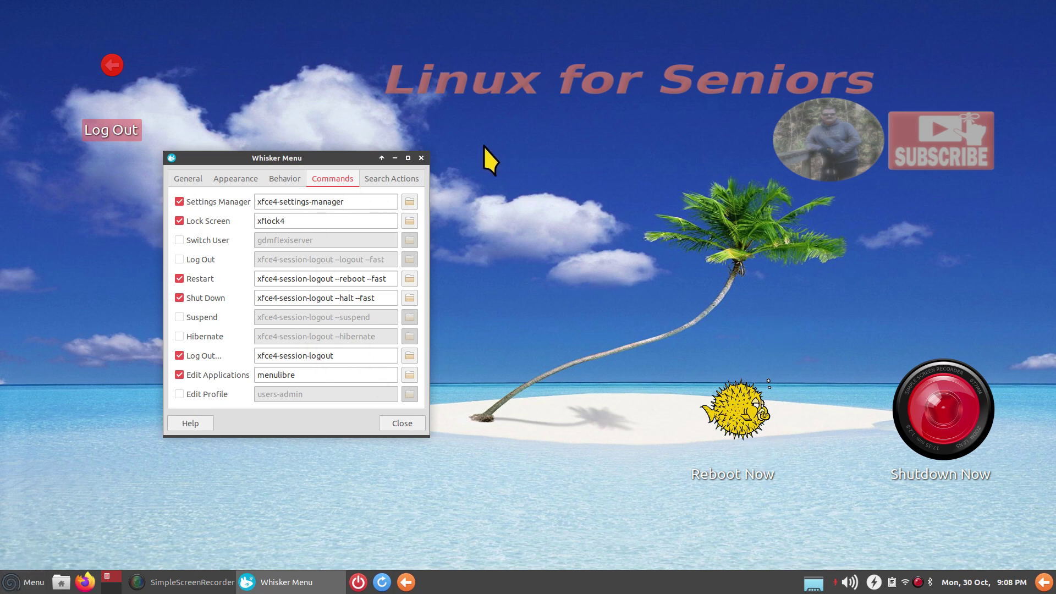
click(422, 159)
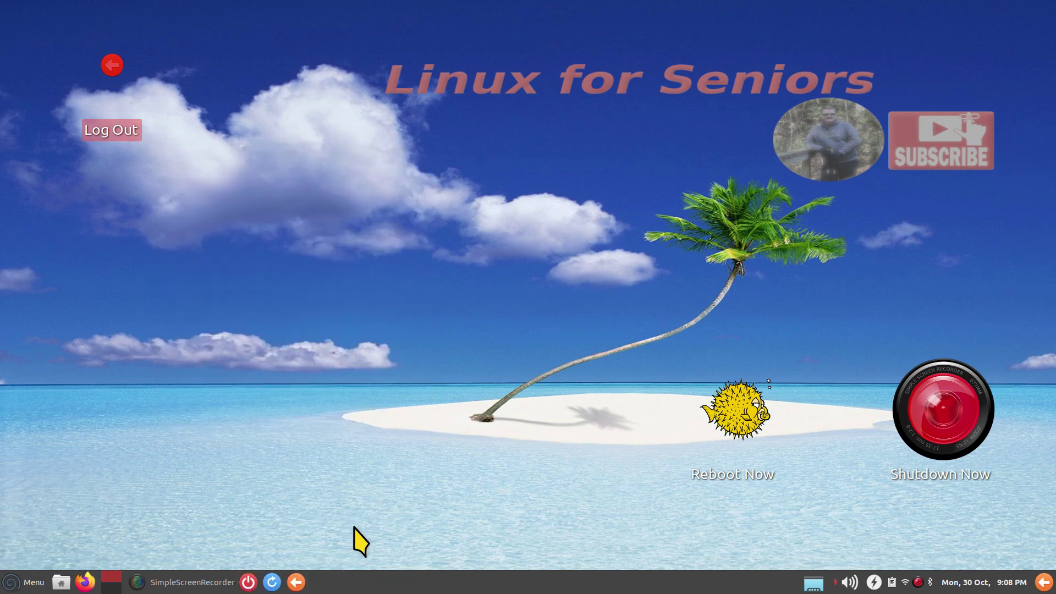
- Compare the Shut Down prompts from the panel button and the applications menu, cancelling the panel's prompt
click(248, 582)
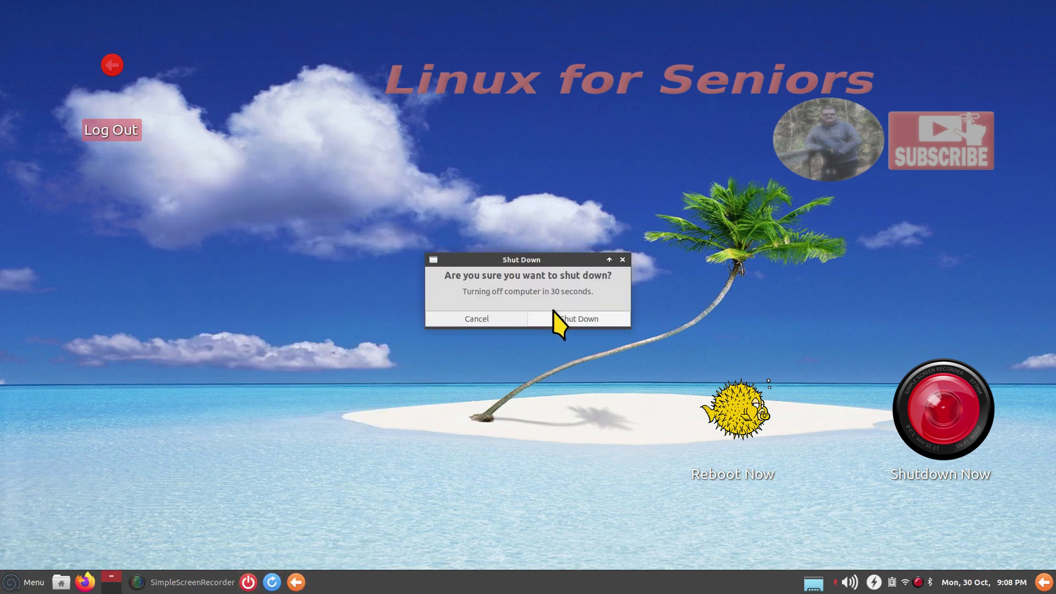
click(494, 319)
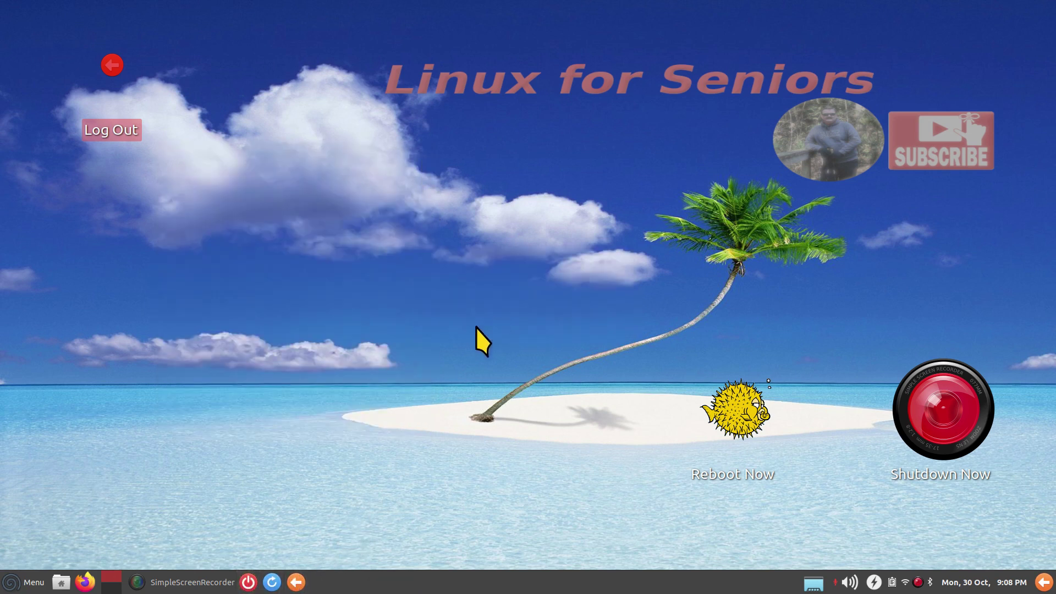
click(25, 582)
click(77, 556)
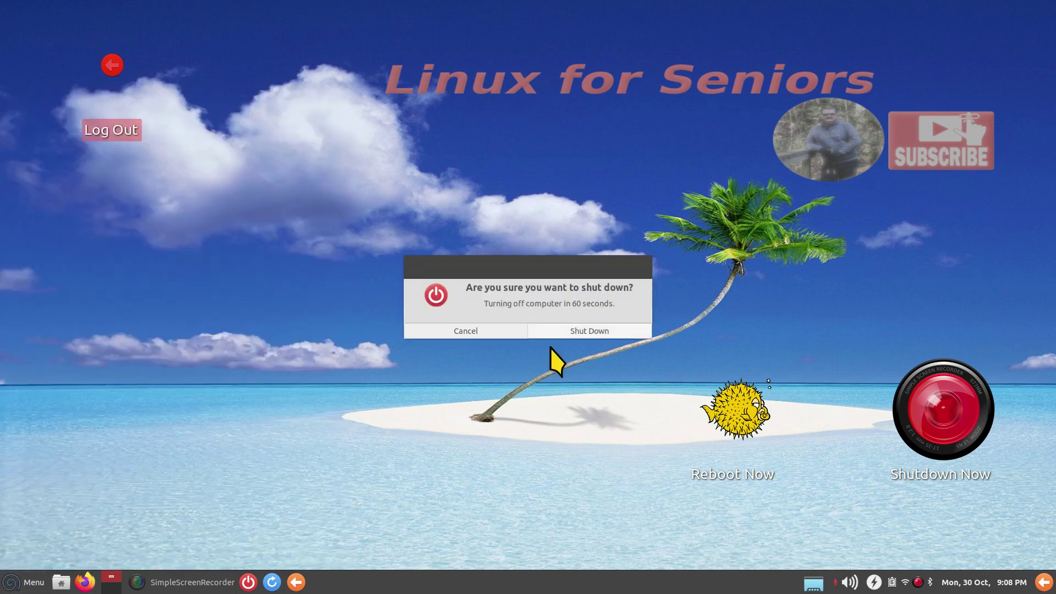